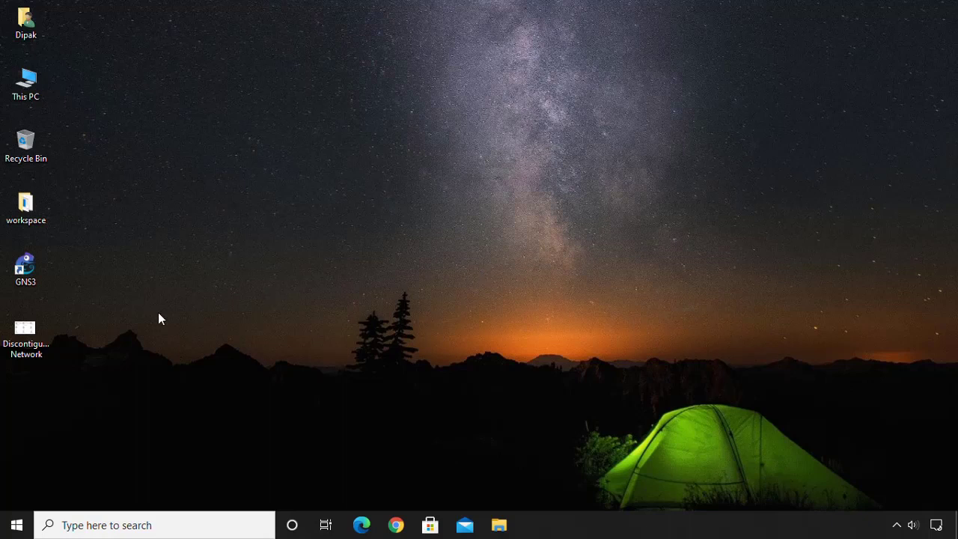
# Open Discontiguous Network.png in Photos to review the reference diagram, then minimize it.
pyautogui.doubleClick(28, 351)
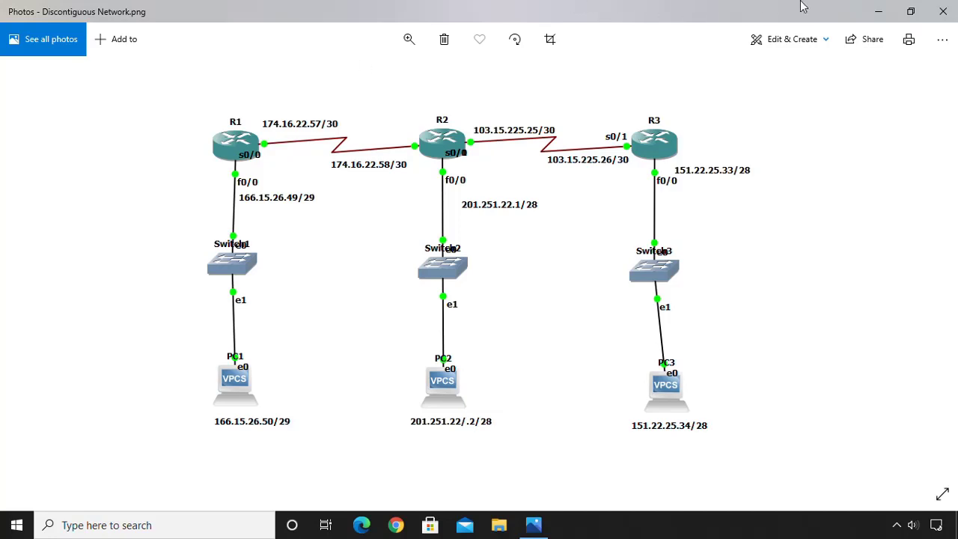
pyautogui.click(870, 10)
# Launch GNS3 and create a new project named 'Discontiguous Network'.
pyautogui.doubleClick(25, 285)
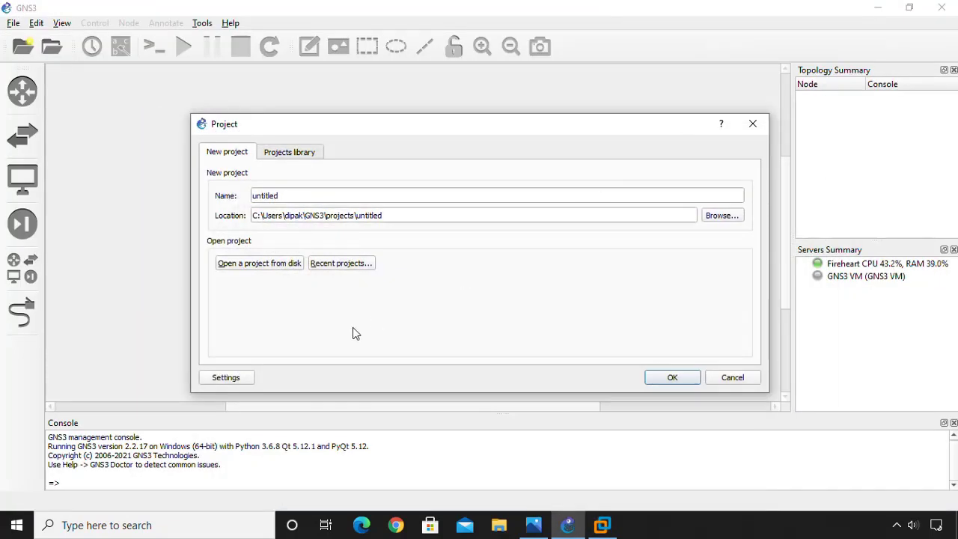
pyautogui.moveTo(324, 199); pyautogui.dragTo(131, 201)
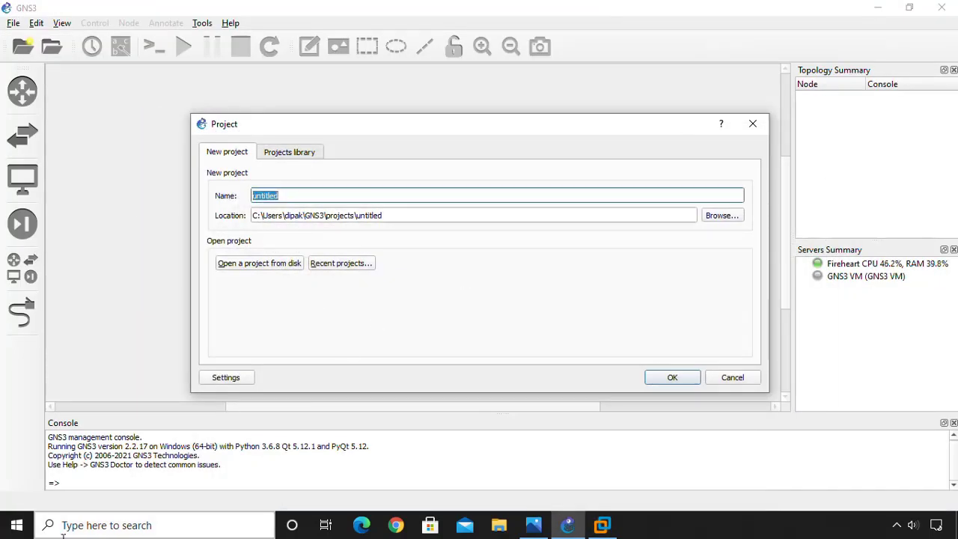
pyautogui.write('Disco')
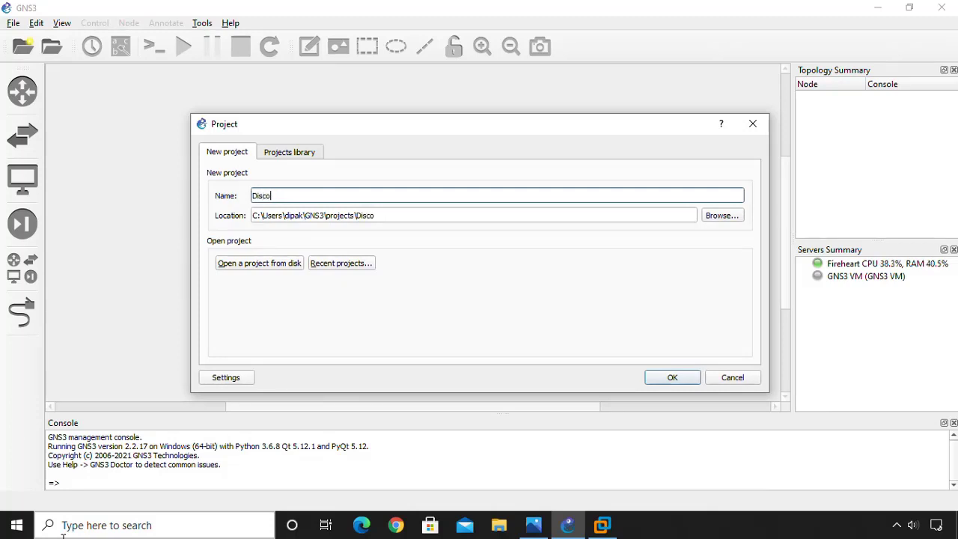
pyautogui.write('ntiguous ')
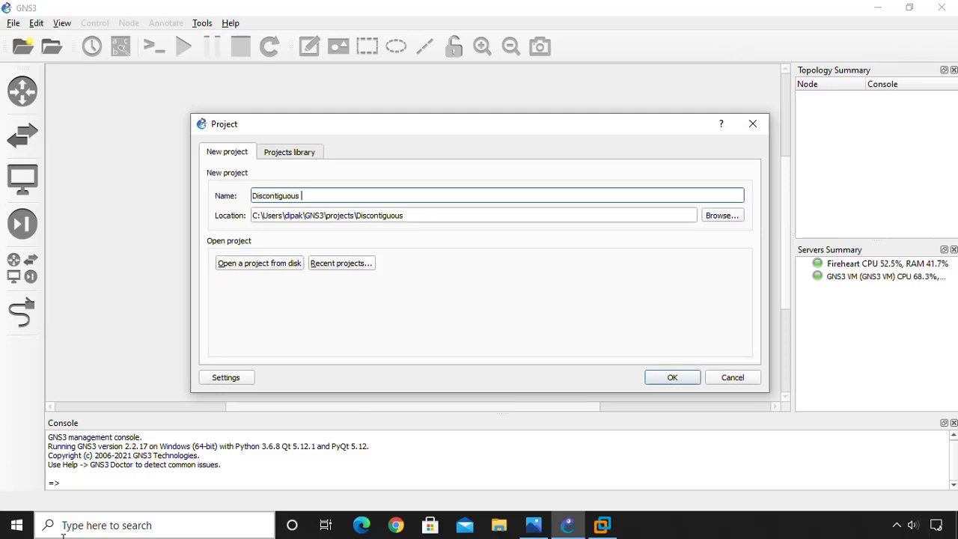
pyautogui.write('Network')
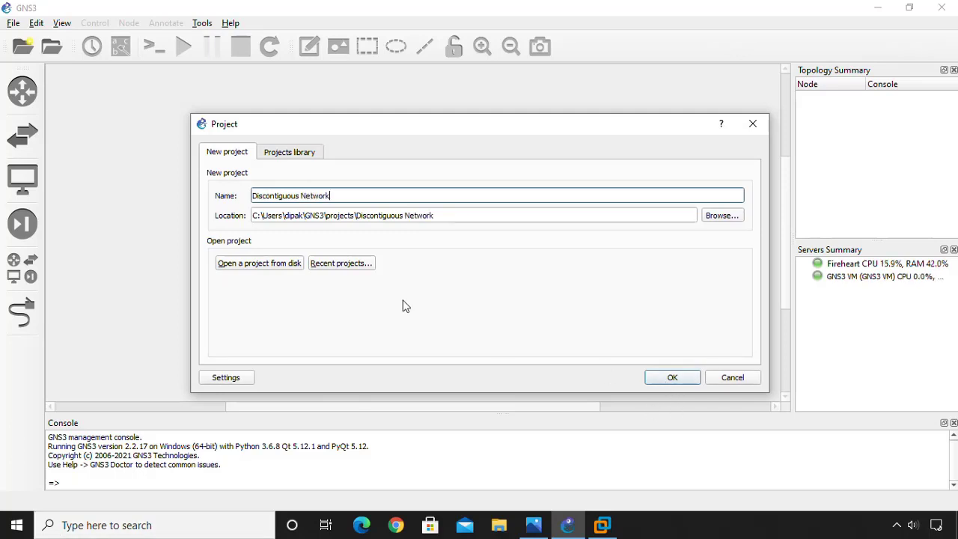
pyautogui.click(670, 383)
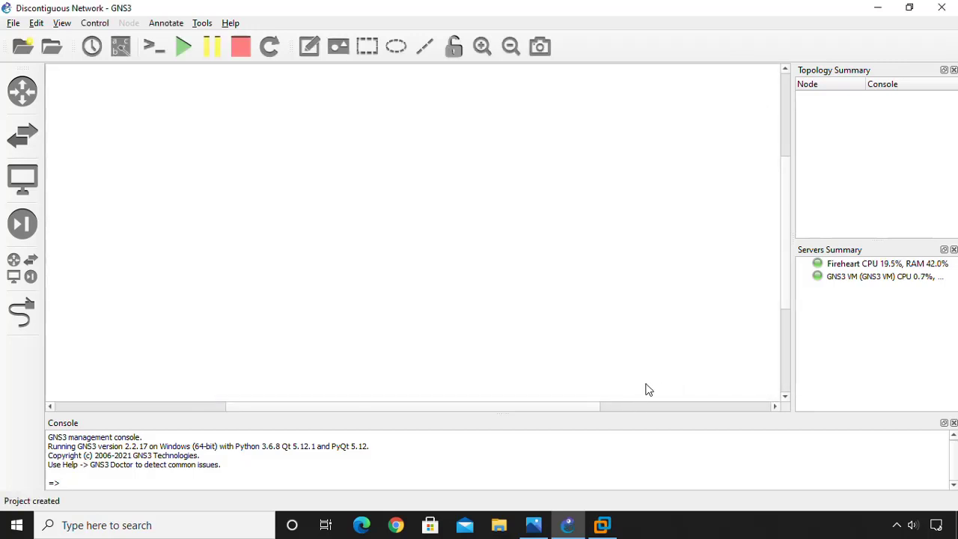
# Check the reference diagram in Photos twice, then show GNS3's security device templates.
pyautogui.click(534, 525)
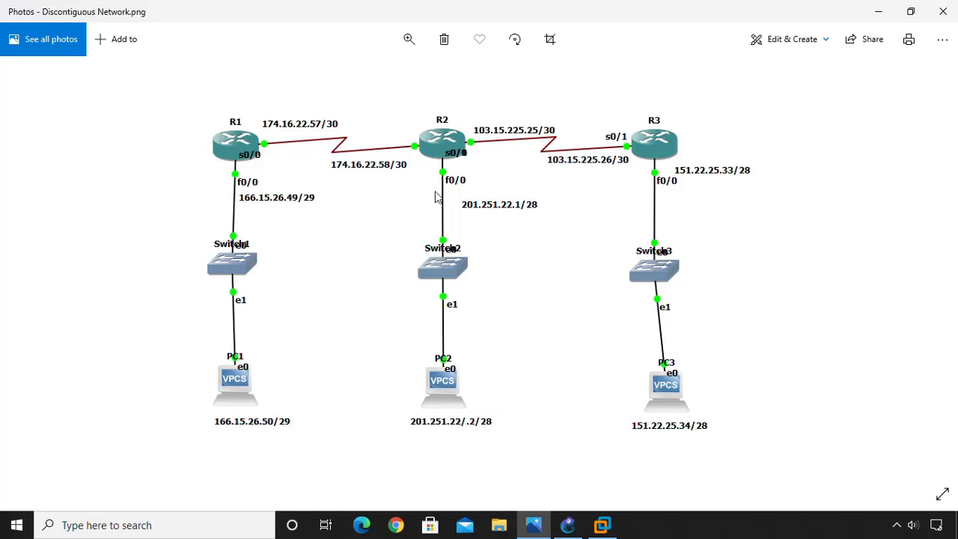
pyautogui.click(878, 11)
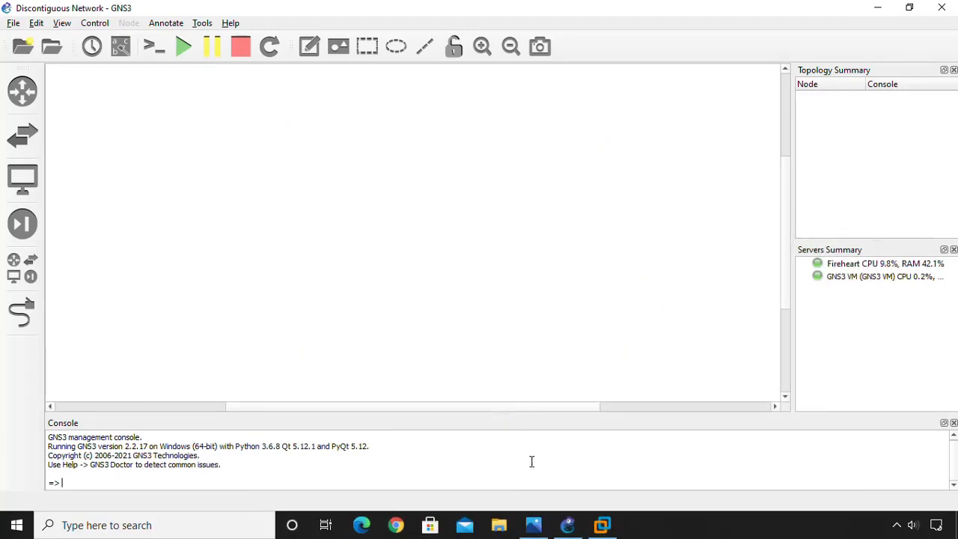
pyautogui.click(533, 523)
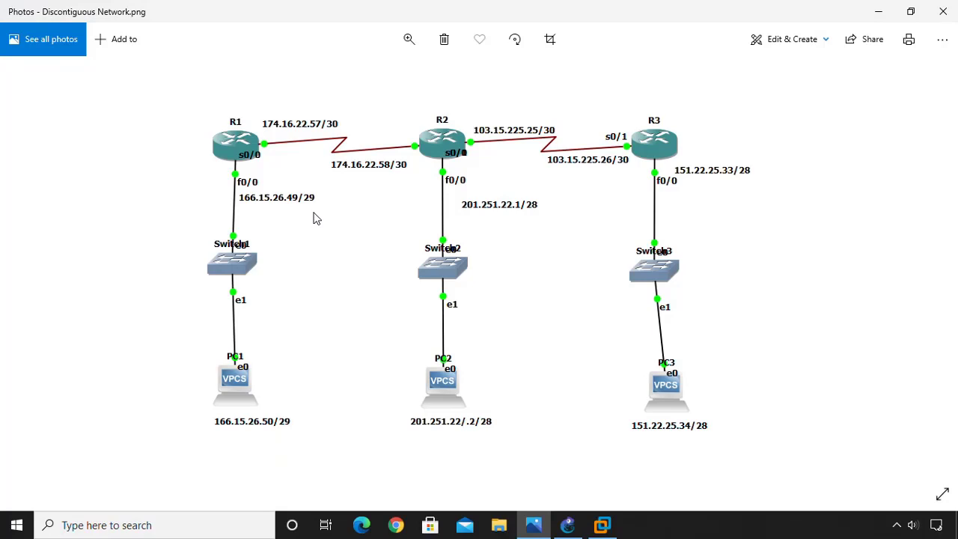
pyautogui.click(878, 11)
pyautogui.click(23, 224)
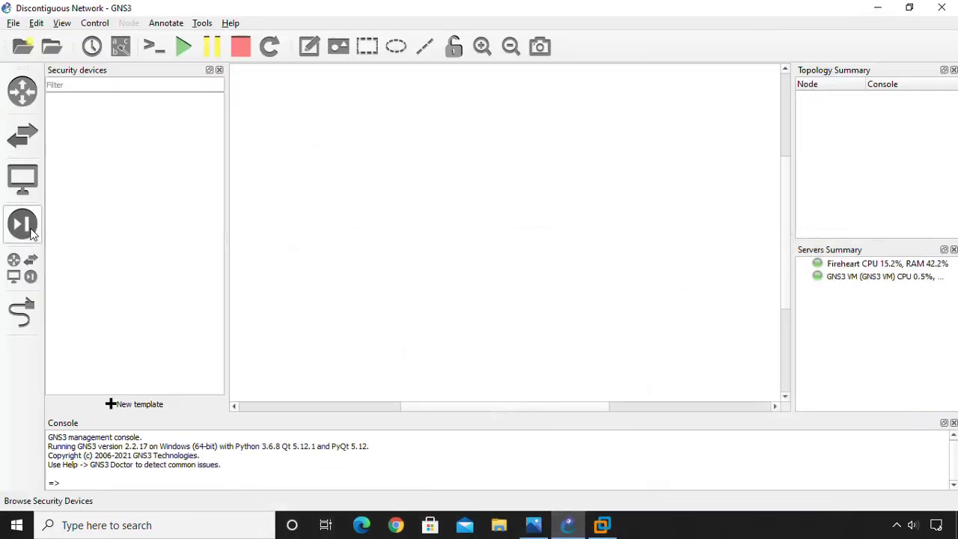
# Place Cisco 3745 routers R1, R2 and R3 left to right across the top, then compare with the diagram.
pyautogui.click(24, 90)
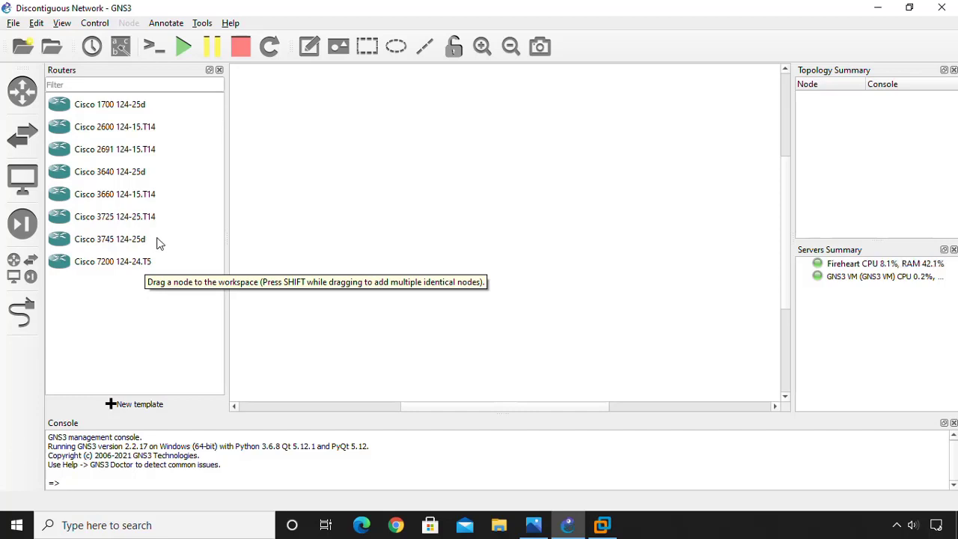
pyautogui.click(119, 245)
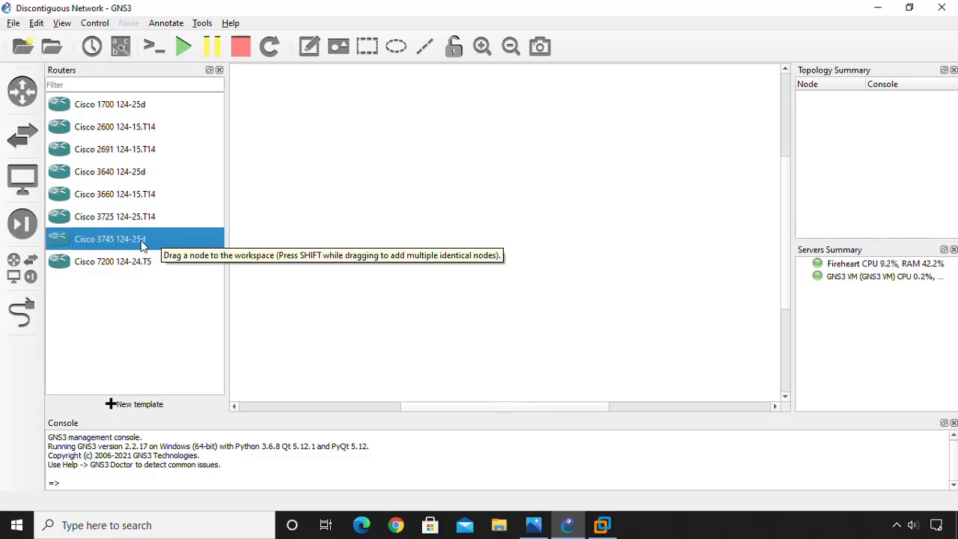
pyautogui.moveTo(142, 247); pyautogui.dragTo(294, 121)
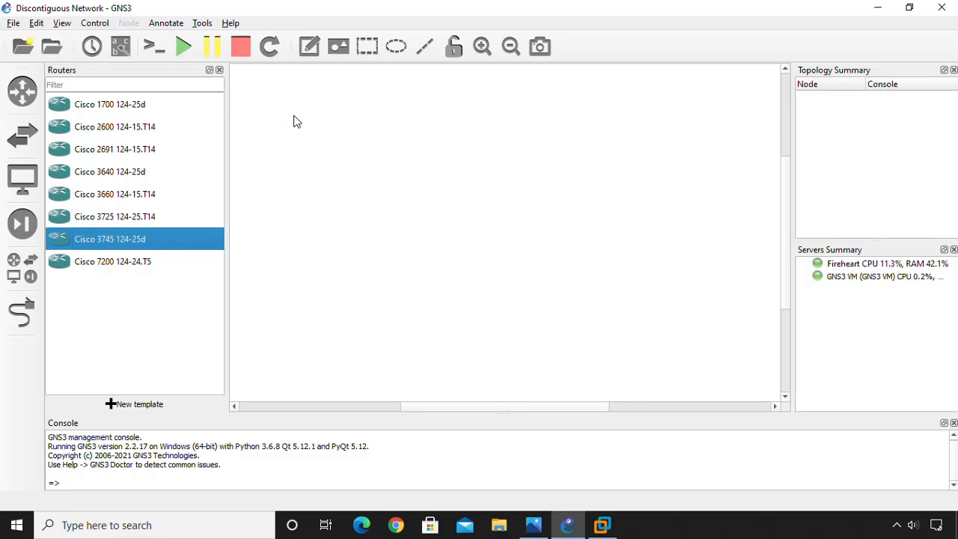
pyautogui.moveTo(525, 134); pyautogui.dragTo(465, 120)
pyautogui.moveTo(183, 248); pyautogui.dragTo(654, 116)
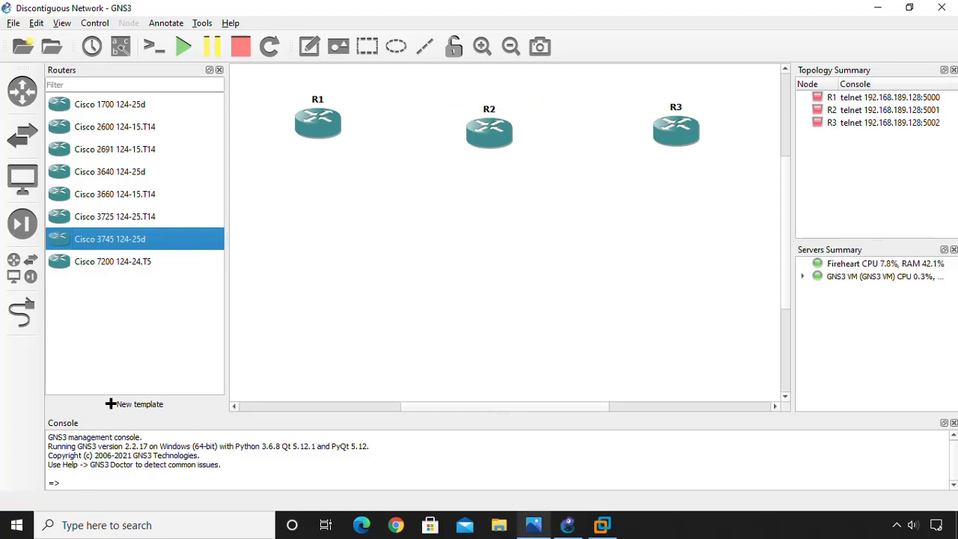
pyautogui.click(532, 525)
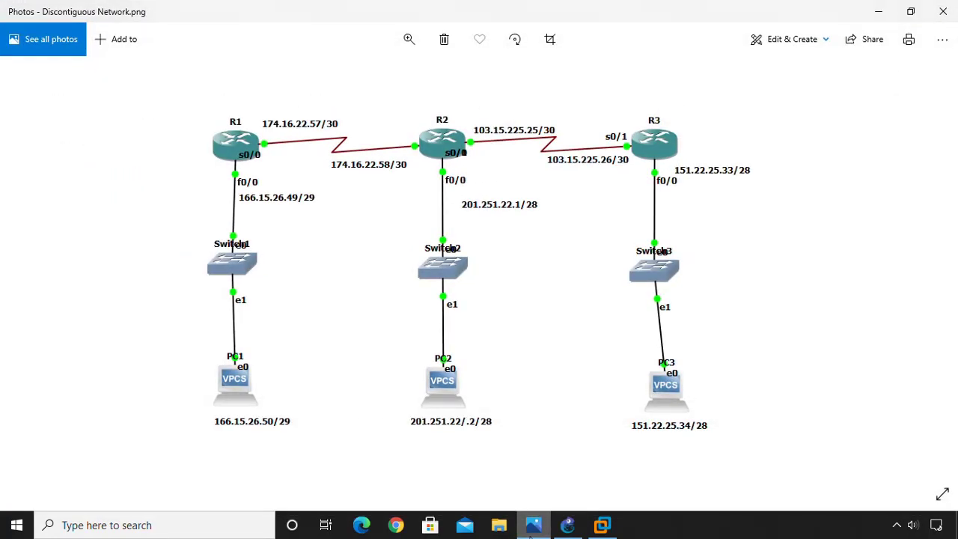
pyautogui.click(533, 525)
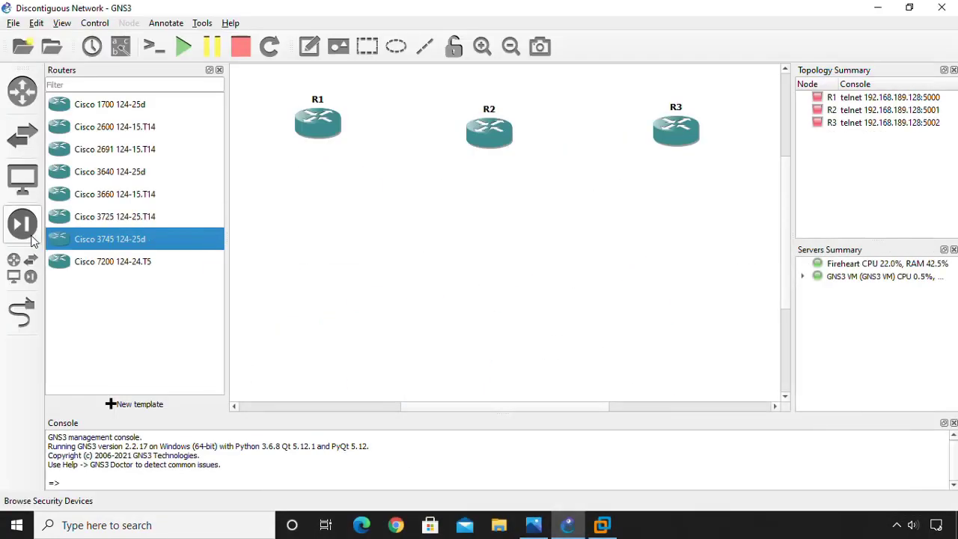
# Add Ethernet switch Switch1 below R1, running on the GNS3 VM server.
pyautogui.click(12, 139)
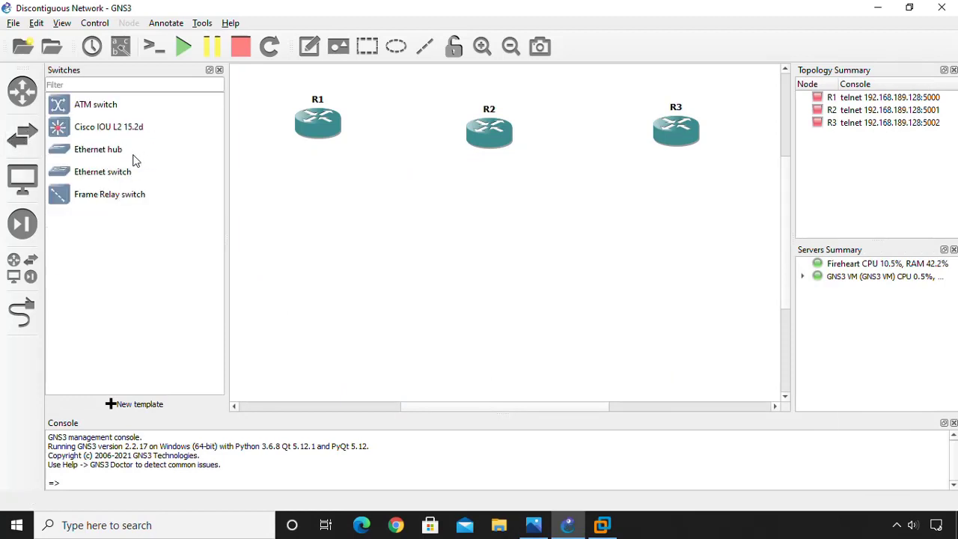
pyautogui.click(104, 175)
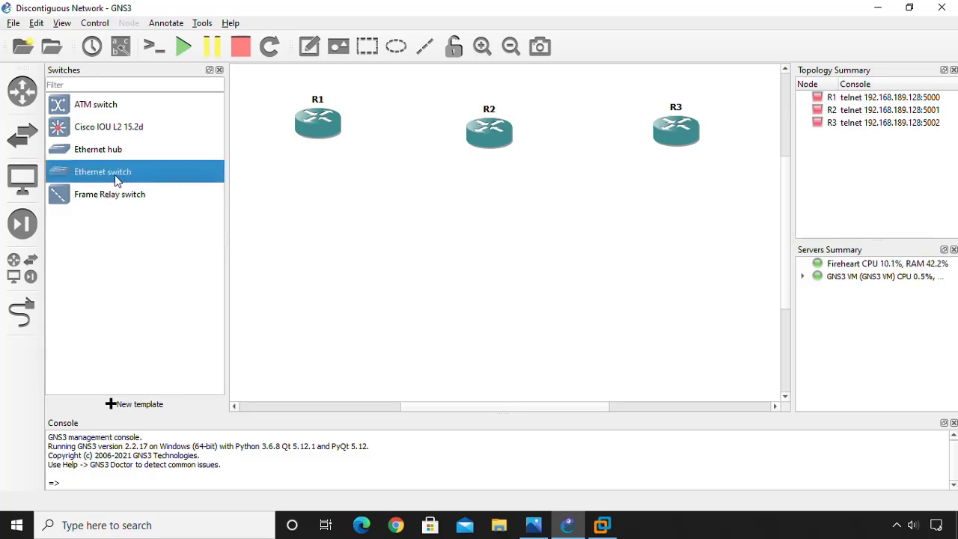
pyautogui.moveTo(102, 180); pyautogui.dragTo(312, 205)
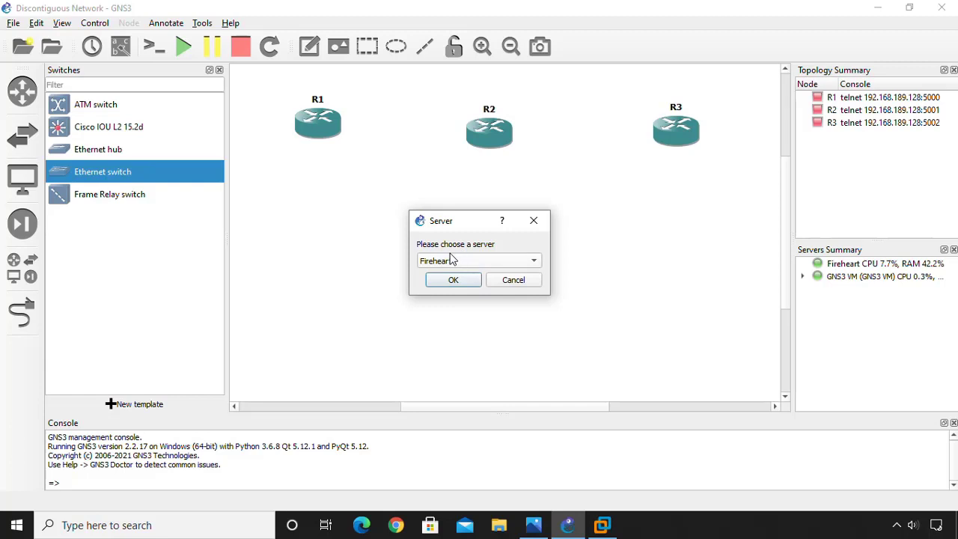
pyautogui.click(472, 262)
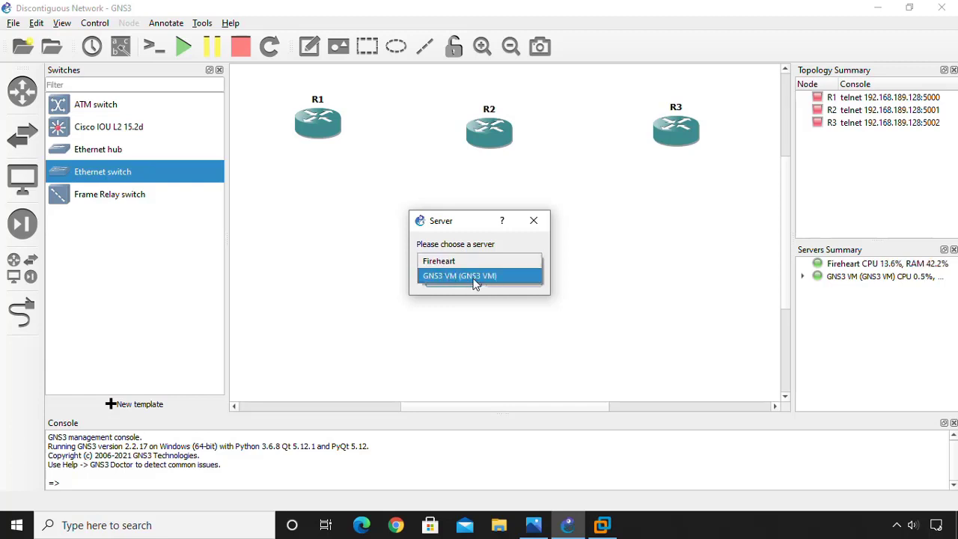
pyautogui.click(474, 277)
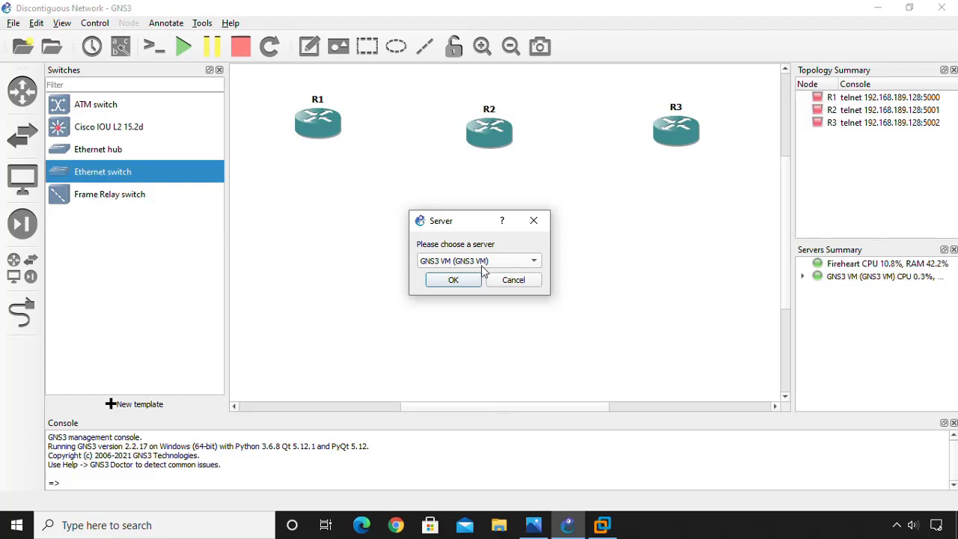
pyautogui.click(460, 262)
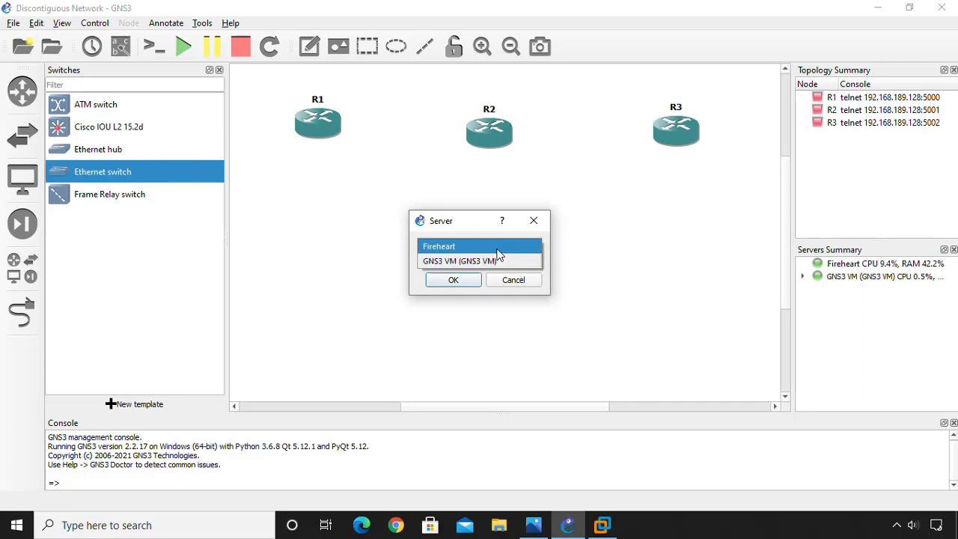
pyautogui.click(450, 261)
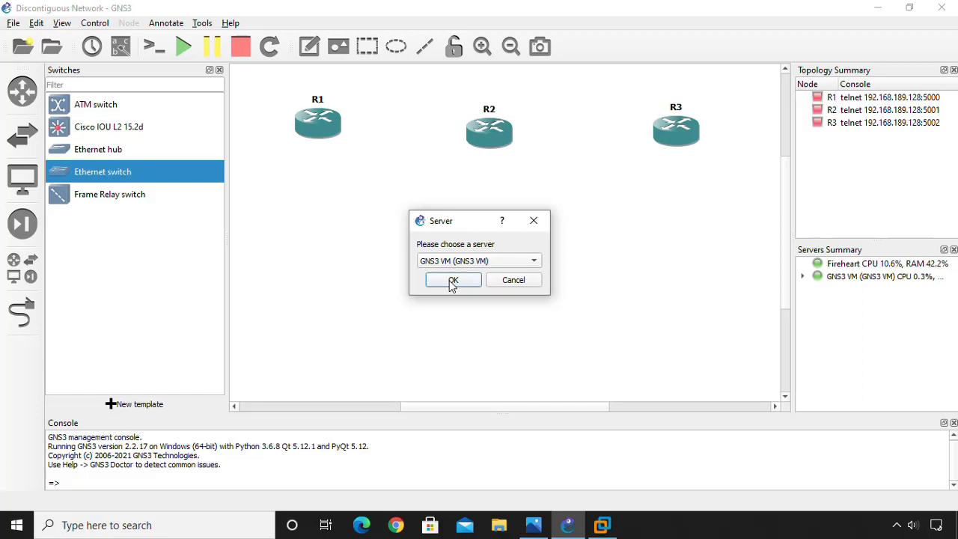
pyautogui.click(452, 282)
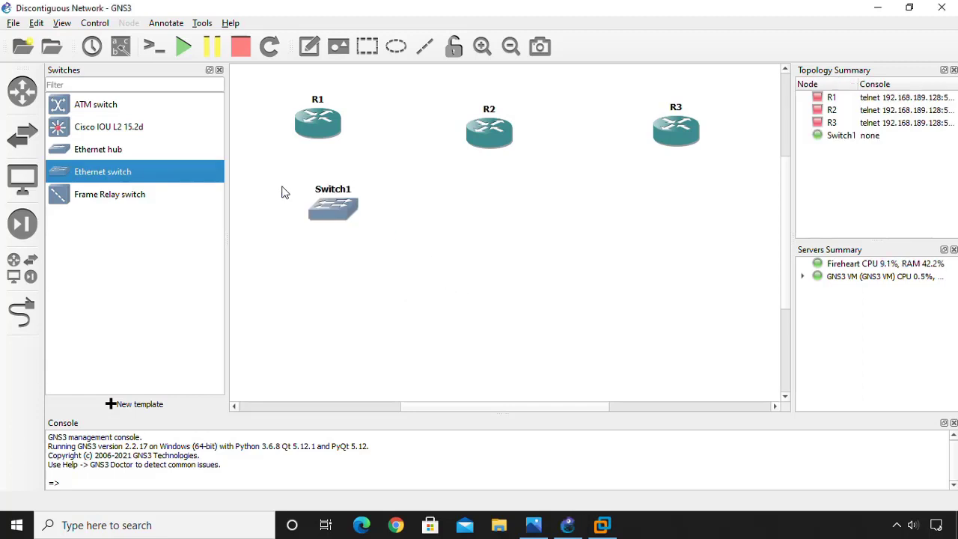
# Add Switch2 below R2 and Switch3 below R3, both on the GNS3 VM server.
pyautogui.moveTo(120, 178); pyautogui.dragTo(478, 225)
pyautogui.click(479, 260)
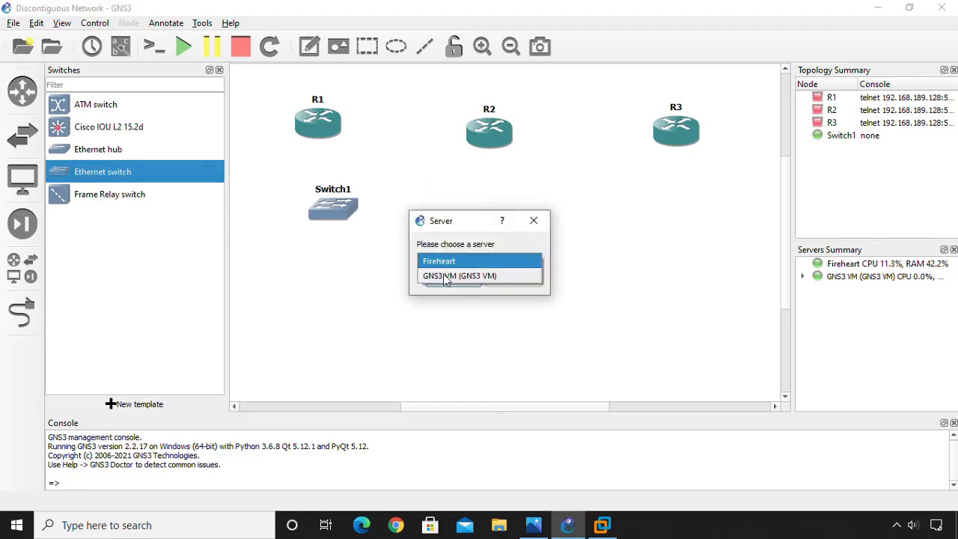
pyautogui.click(443, 278)
pyautogui.click(454, 280)
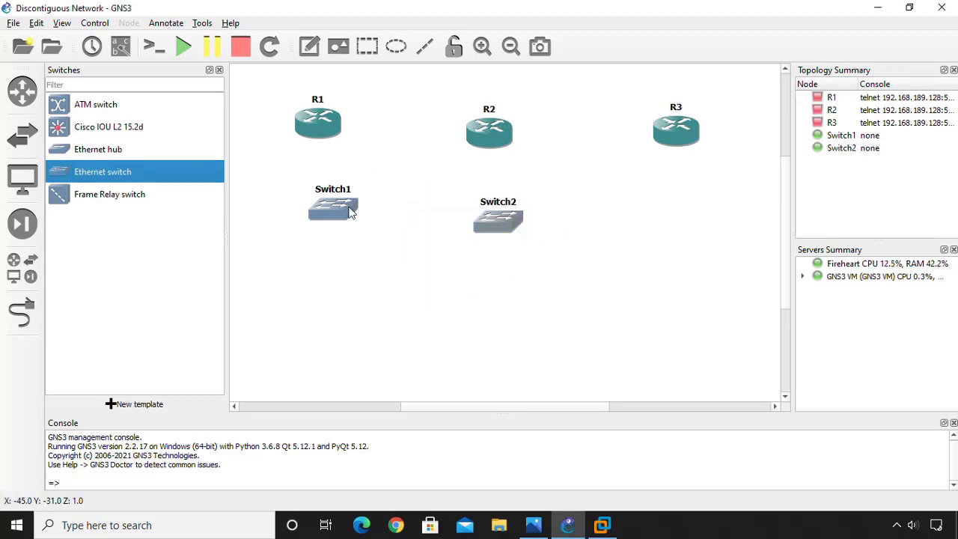
pyautogui.moveTo(122, 178); pyautogui.dragTo(658, 211)
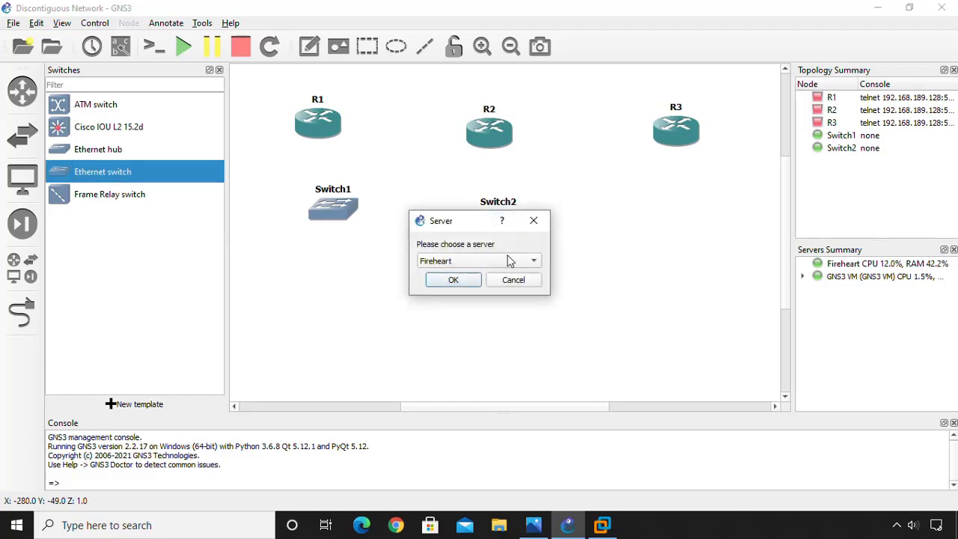
pyautogui.click(506, 261)
pyautogui.click(441, 274)
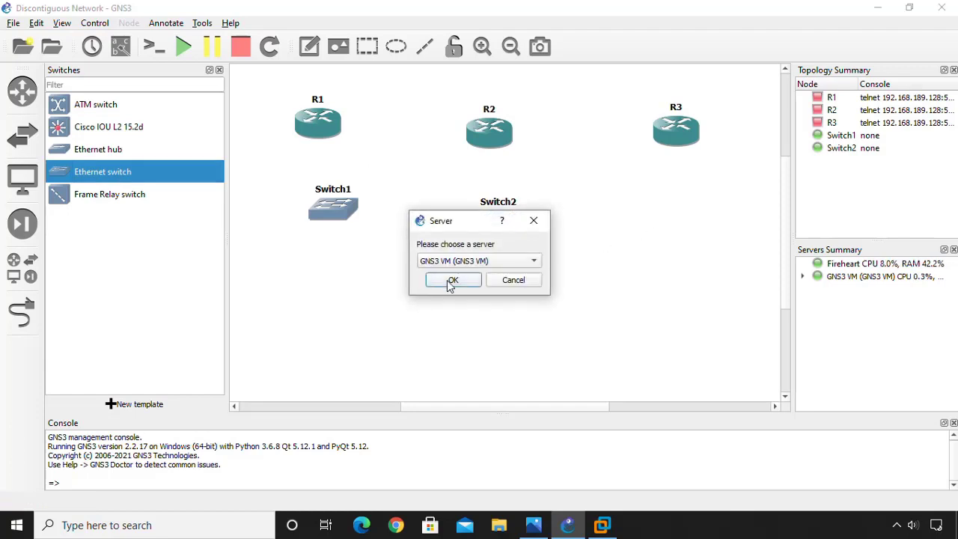
pyautogui.click(451, 281)
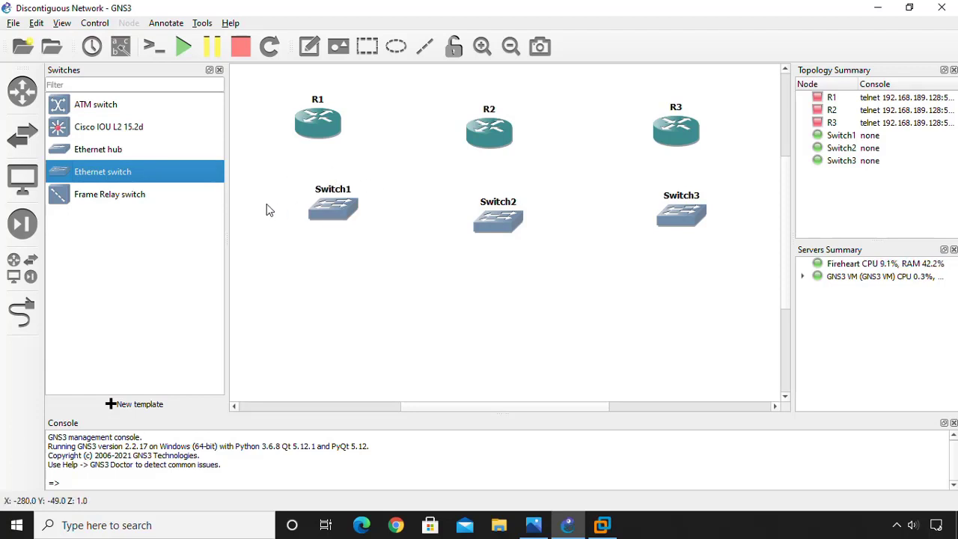
pyautogui.click(23, 178)
pyautogui.click(94, 152)
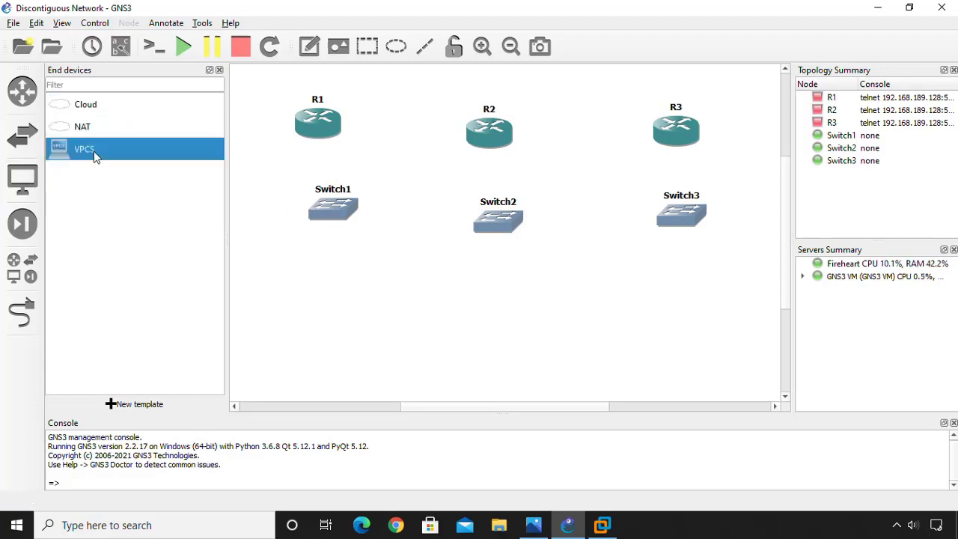
# Place VPCS hosts PC1, PC2 and PC3 under Switch1, Switch2 and Switch3 on the GNS3 VM server.
pyautogui.moveTo(86, 157); pyautogui.dragTo(337, 312)
pyautogui.click(444, 259)
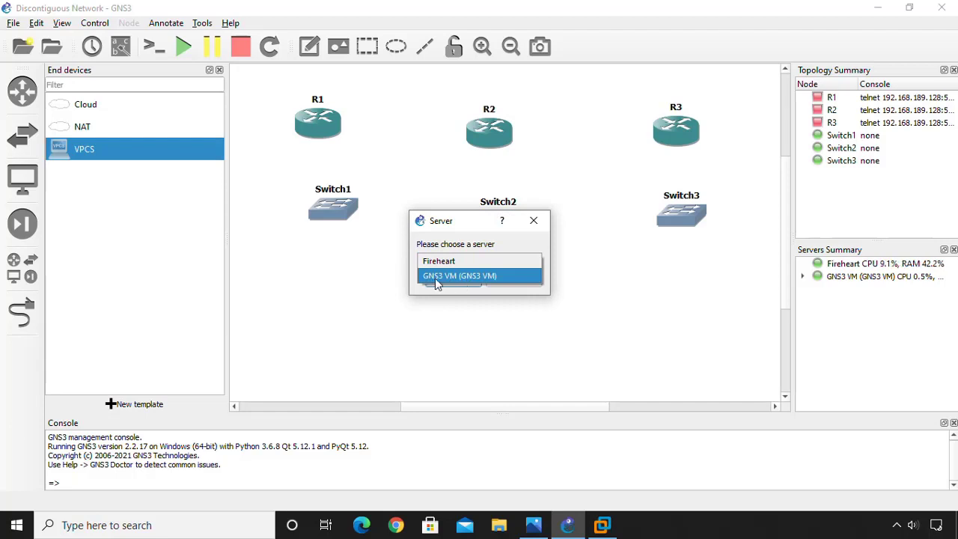
pyautogui.click(467, 276)
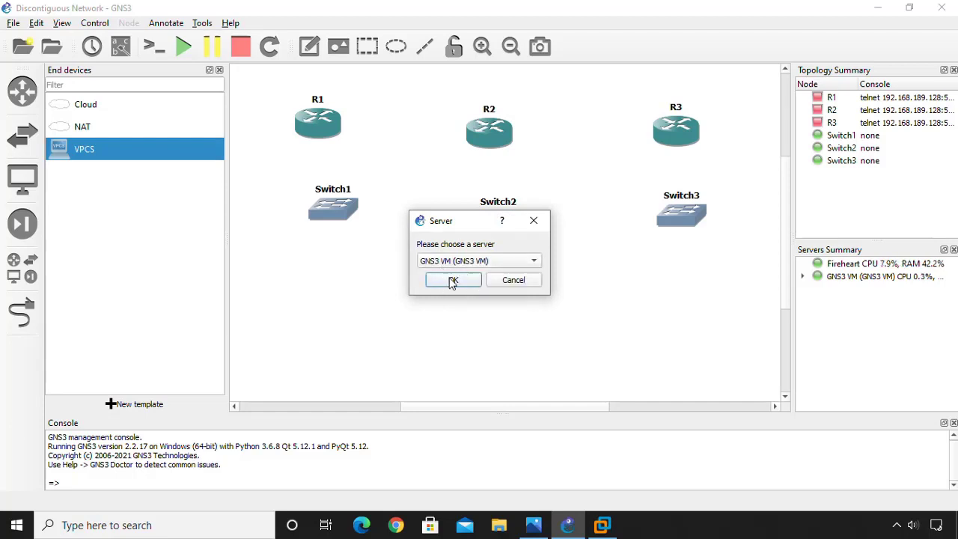
pyautogui.click(453, 279)
pyautogui.moveTo(72, 167); pyautogui.dragTo(492, 314)
pyautogui.click(449, 267)
pyautogui.click(450, 275)
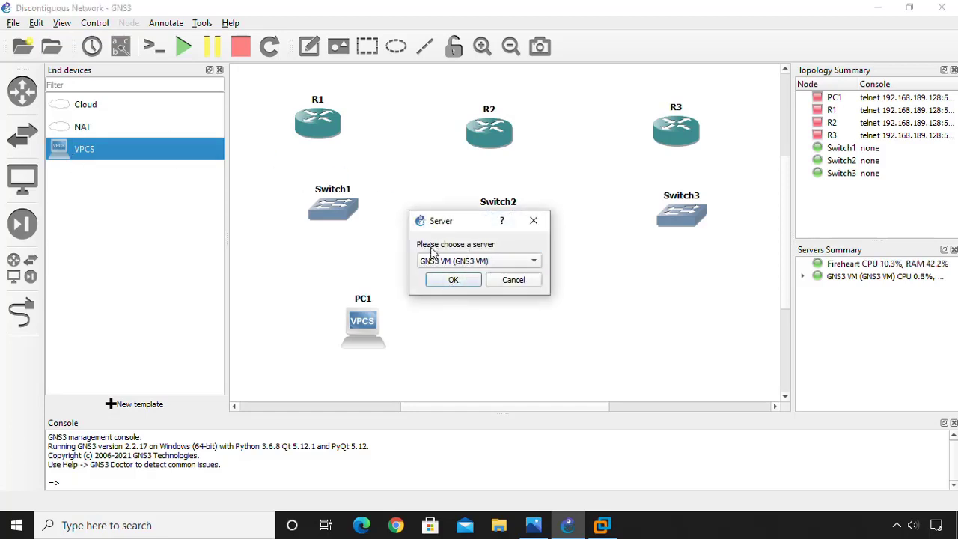
pyautogui.click(443, 285)
pyautogui.moveTo(137, 154); pyautogui.dragTo(674, 302)
pyautogui.click(479, 260)
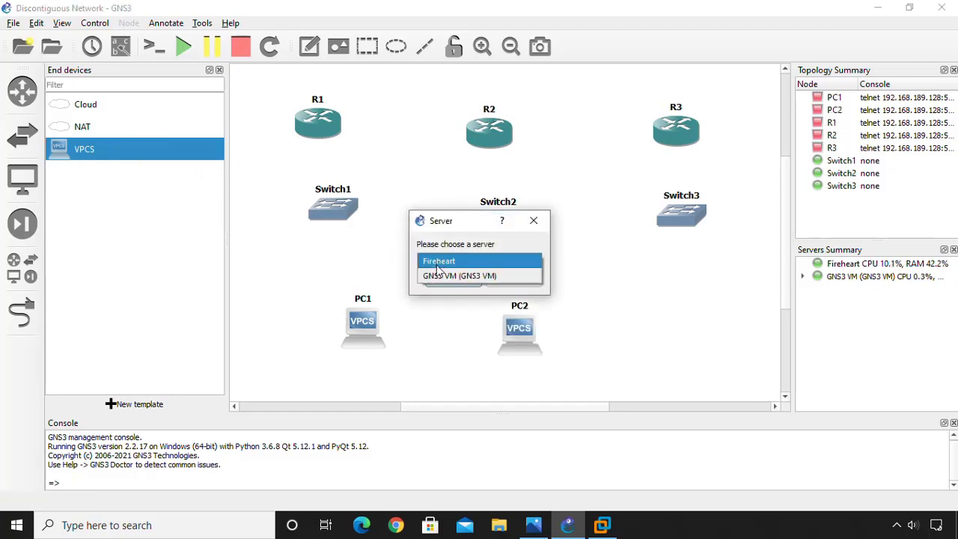
pyautogui.click(449, 274)
pyautogui.click(454, 281)
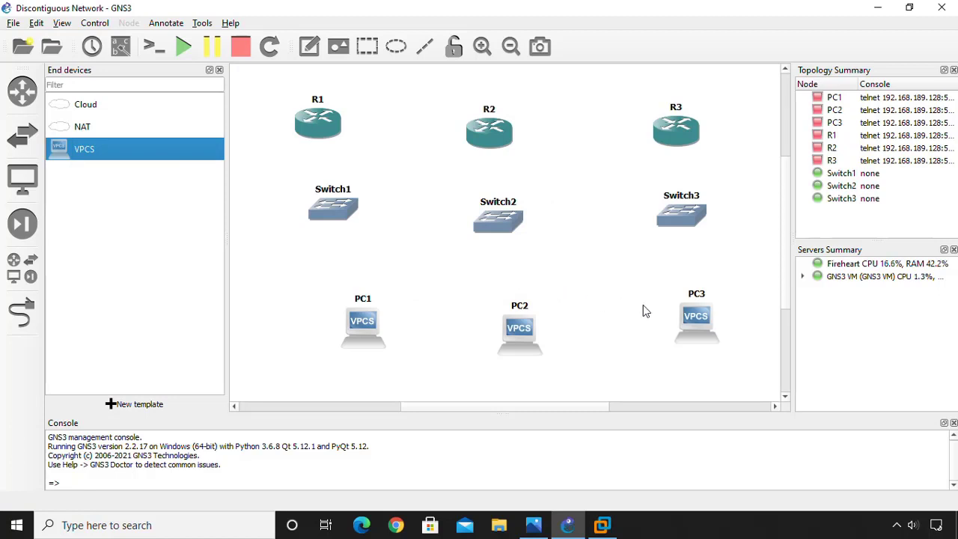
pyautogui.moveTo(700, 324); pyautogui.dragTo(681, 323)
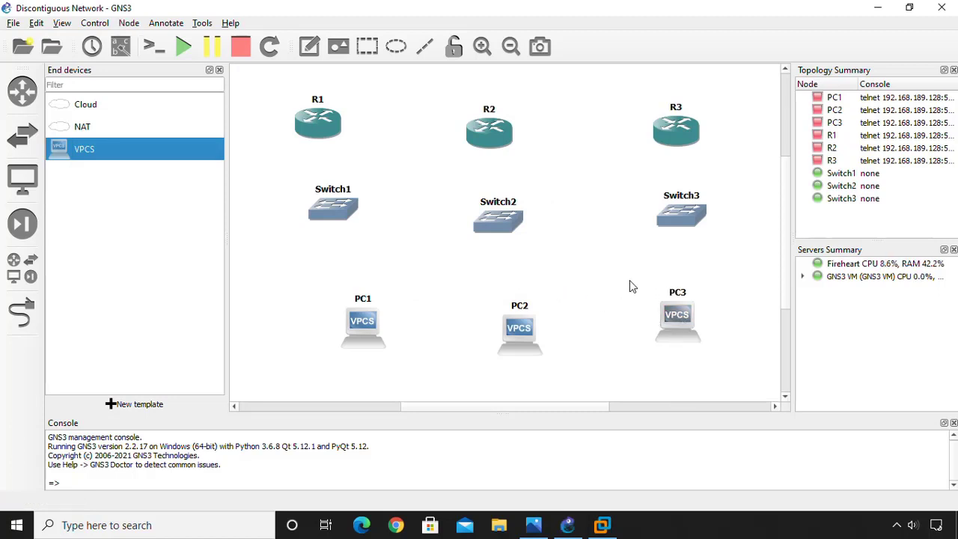
# Shrink the reference diagram beside GNS3 and shift the routers and switches left.
pyautogui.click(533, 524)
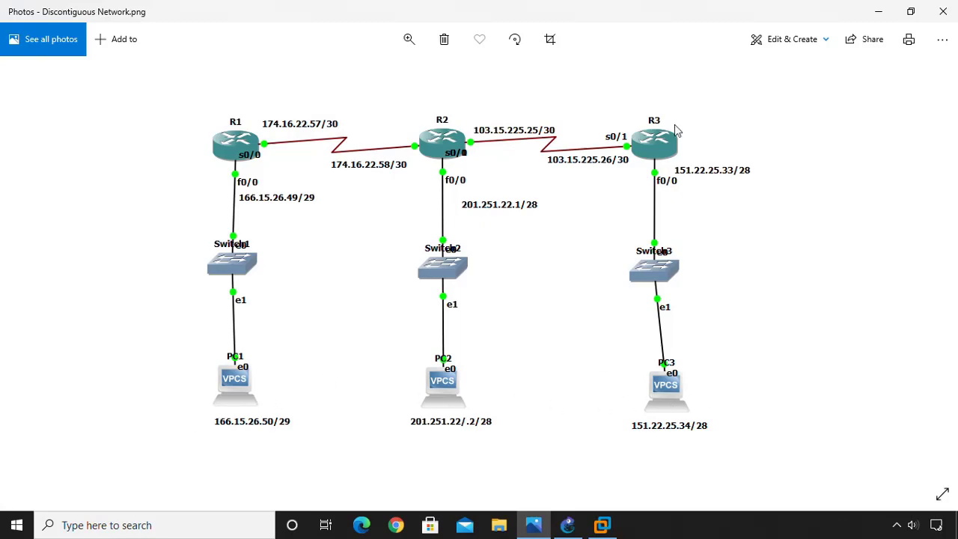
pyautogui.moveTo(835, 6); pyautogui.dragTo(750, 104)
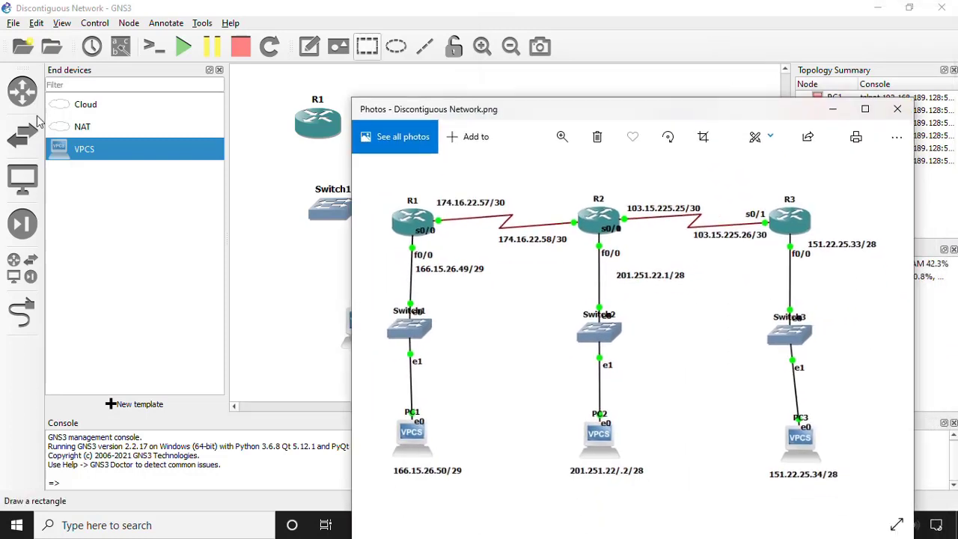
pyautogui.click(219, 71)
pyautogui.moveTo(138, 97); pyautogui.dragTo(678, 208)
pyautogui.moveTo(397, 143)
pyautogui.mouseDown()
pyautogui.moveTo(265, 126)
pyautogui.moveTo(400, 140)
pyautogui.mouseUp()
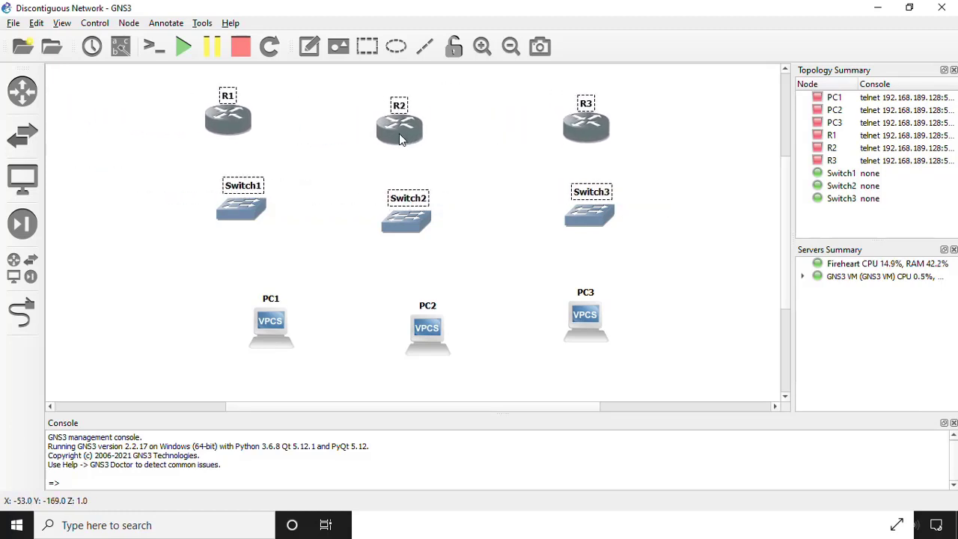
pyautogui.click(338, 157)
pyautogui.moveTo(140, 81); pyautogui.dragTo(659, 166)
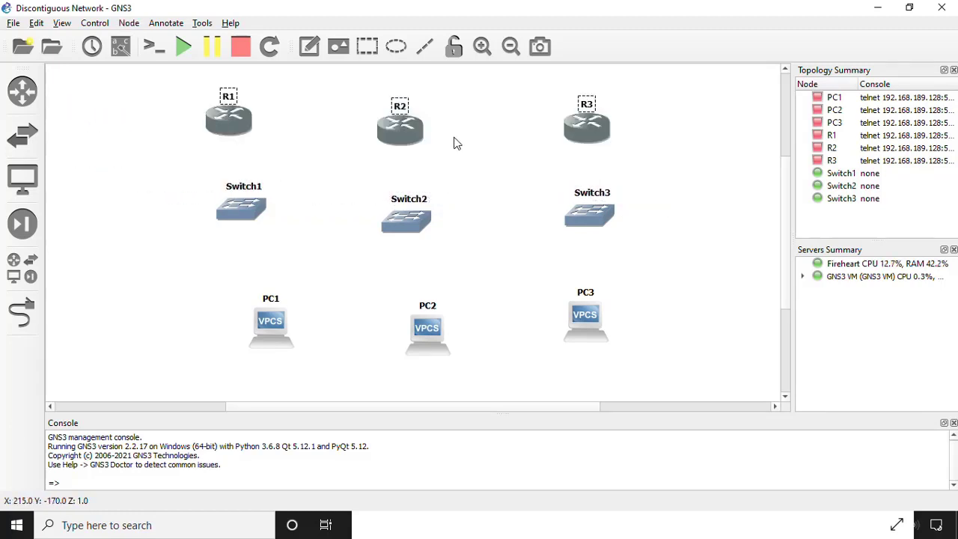
pyautogui.moveTo(398, 135); pyautogui.dragTo(261, 134)
# Spread routers R2 and R3 further right to form evenly spaced columns.
pyautogui.click(194, 92)
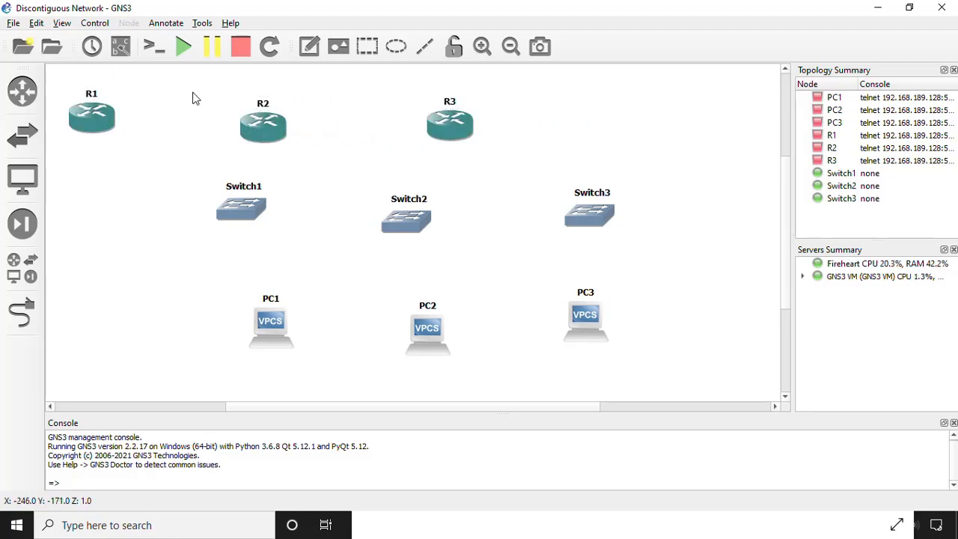
pyautogui.moveTo(198, 84); pyautogui.dragTo(322, 150)
pyautogui.click(272, 108)
pyautogui.moveTo(203, 97); pyautogui.dragTo(310, 137)
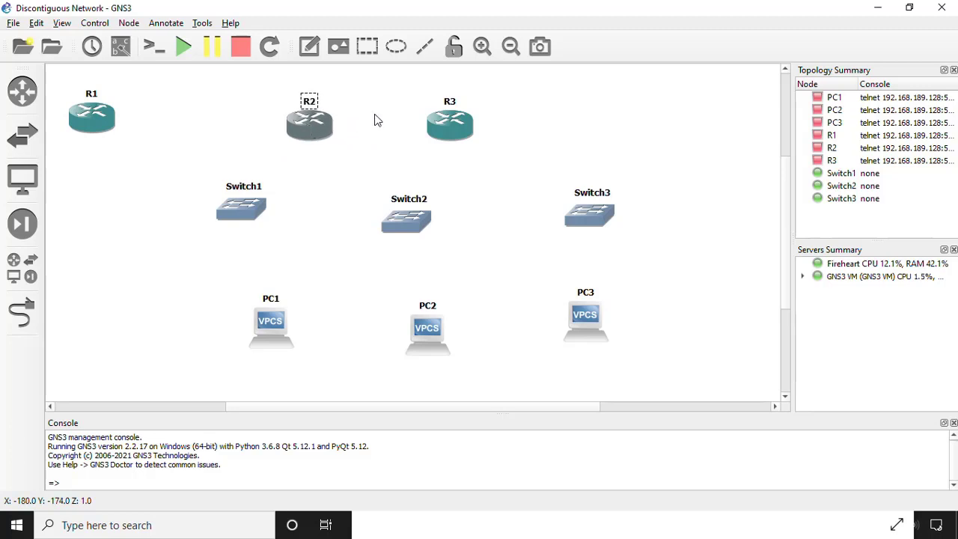
pyautogui.moveTo(381, 83); pyautogui.dragTo(527, 127)
# Align Switch1–3 and PC1–3 under their routers, then reopen the reference diagram.
pyautogui.moveTo(248, 211); pyautogui.dragTo(98, 233)
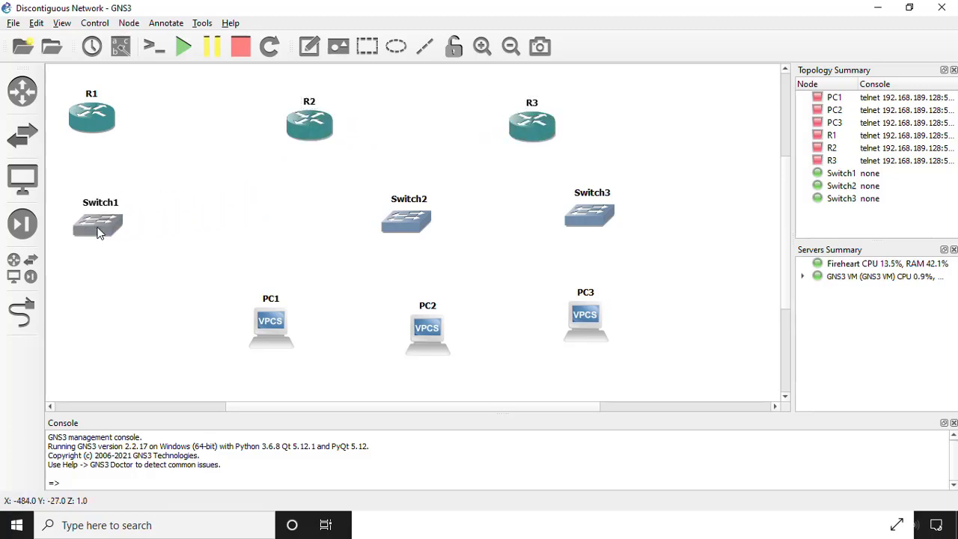
pyautogui.moveTo(407, 229); pyautogui.dragTo(306, 235)
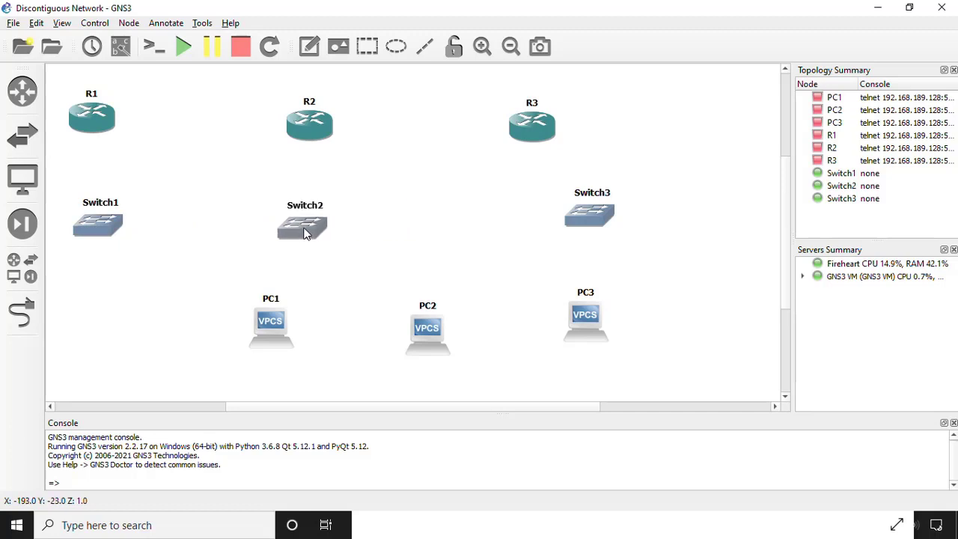
pyautogui.moveTo(281, 334); pyautogui.dragTo(109, 344)
pyautogui.moveTo(451, 333); pyautogui.dragTo(310, 347)
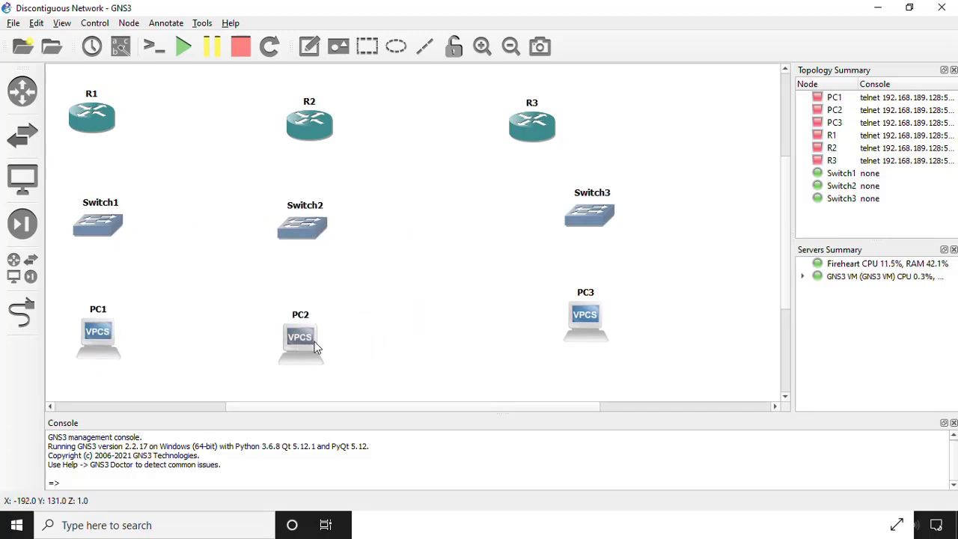
pyautogui.moveTo(594, 217); pyautogui.dragTo(531, 231)
pyautogui.moveTo(586, 331); pyautogui.dragTo(523, 354)
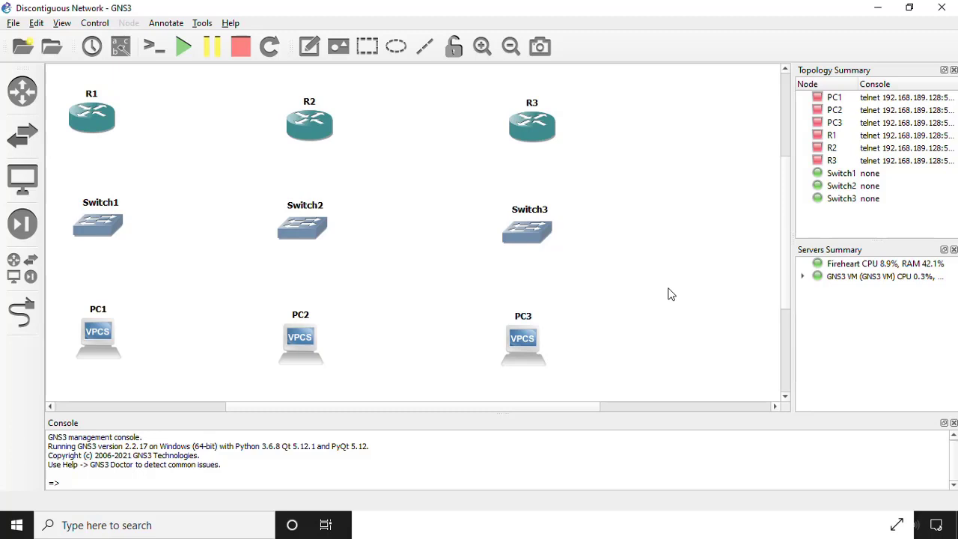
pyautogui.click(394, 534)
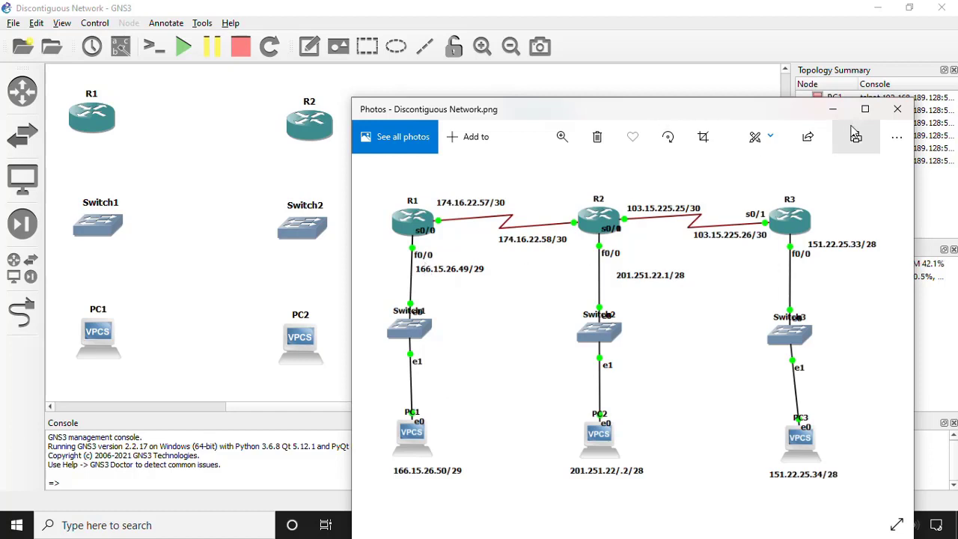
pyautogui.click(832, 112)
# Cable the serial backbone: R1 Serial0/0 to R2 Serial0/1, then R2 Serial0/0 to R3 Serial0/1.
pyautogui.click(24, 314)
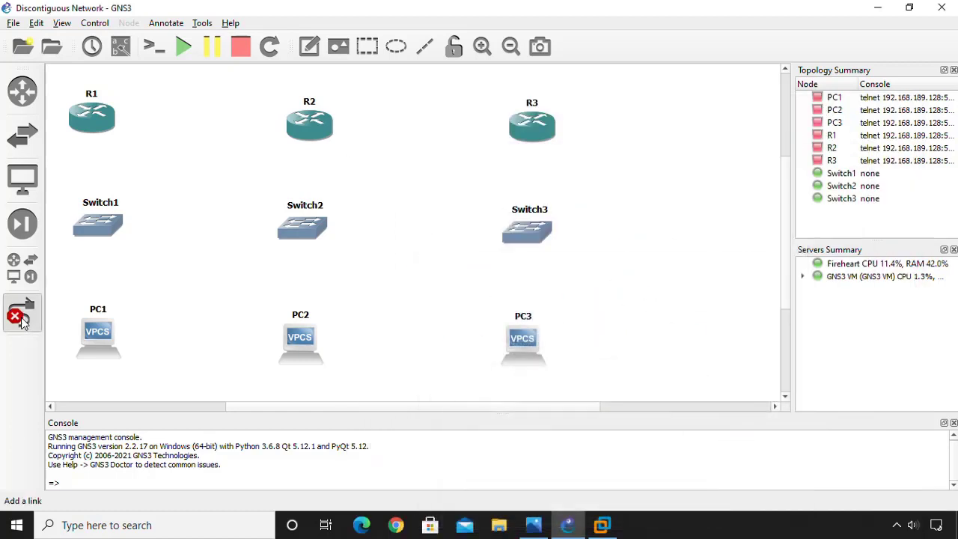
pyautogui.click(93, 124)
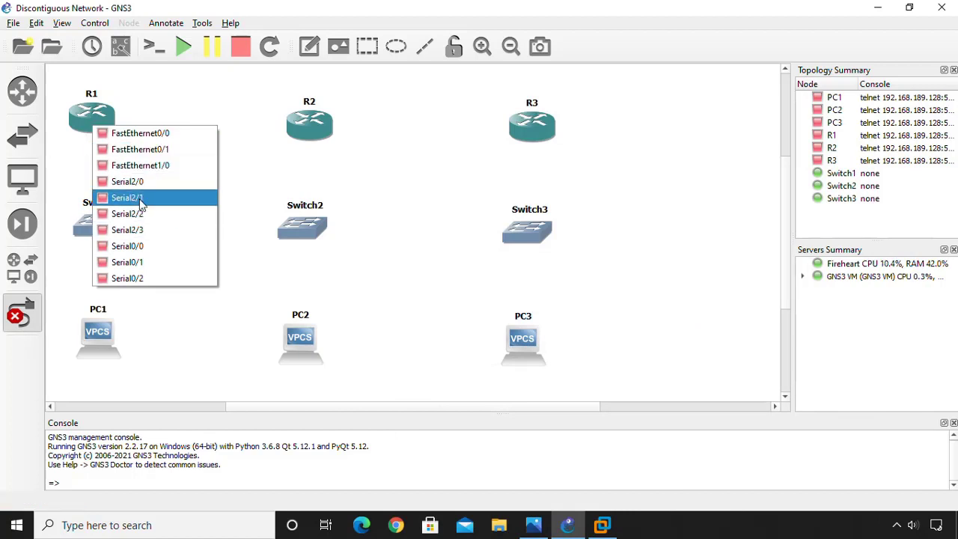
pyautogui.click(152, 251)
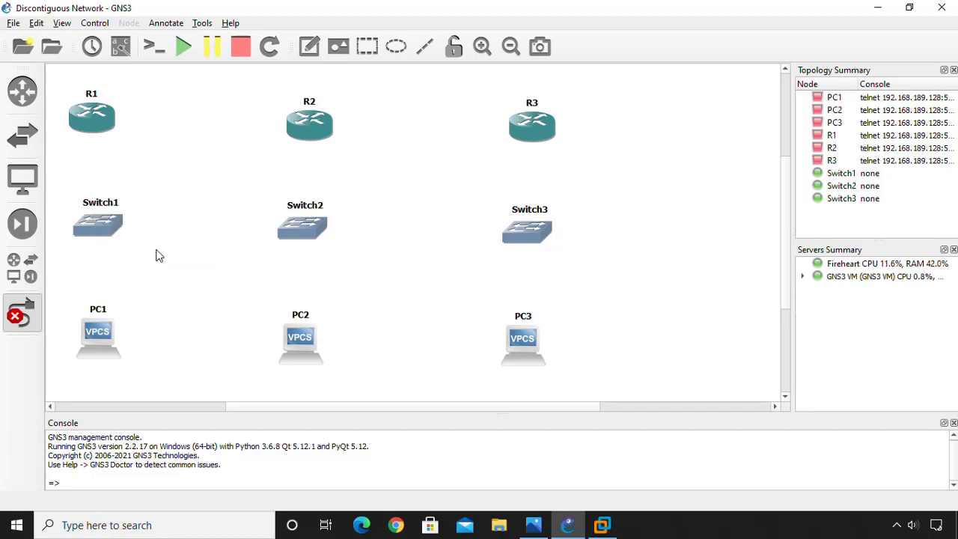
pyautogui.click(308, 125)
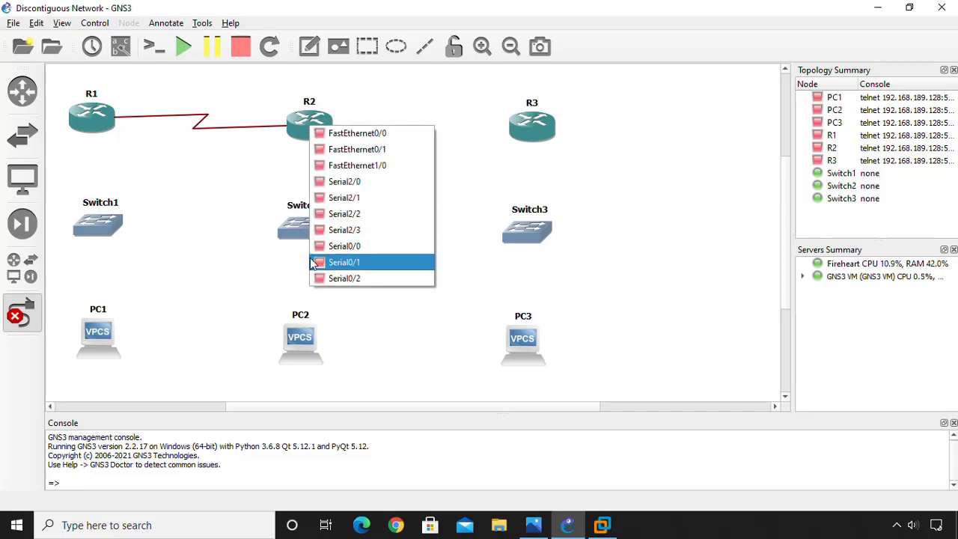
pyautogui.click(382, 268)
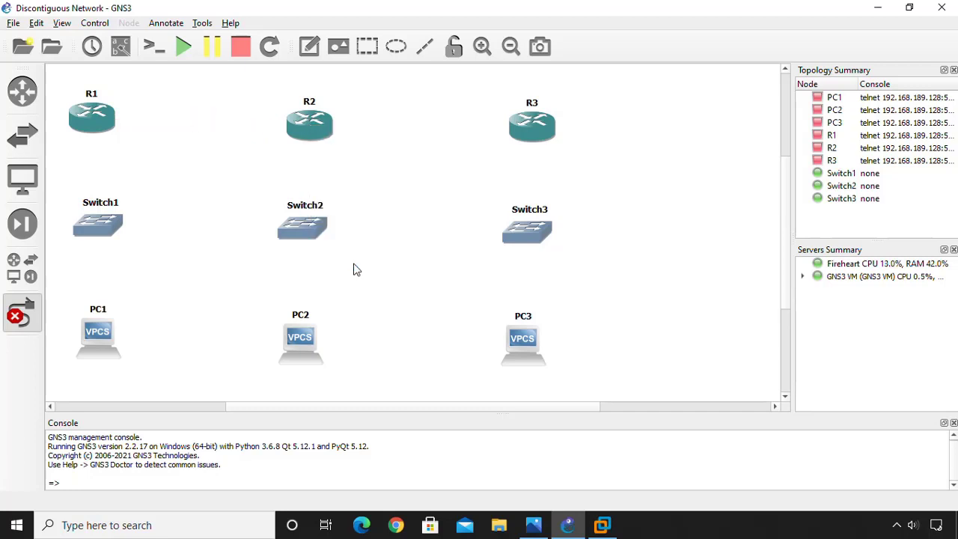
pyautogui.click(323, 141)
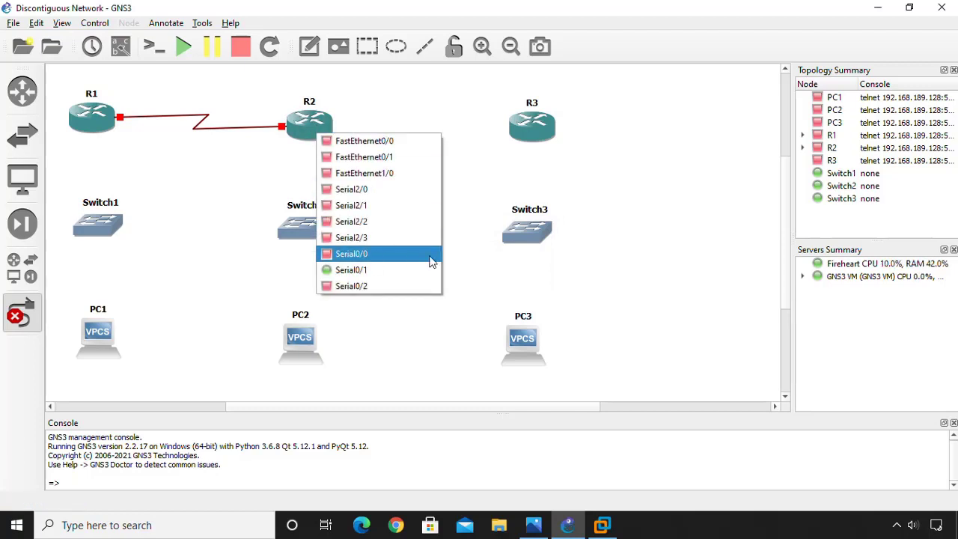
pyautogui.click(392, 261)
pyautogui.click(533, 135)
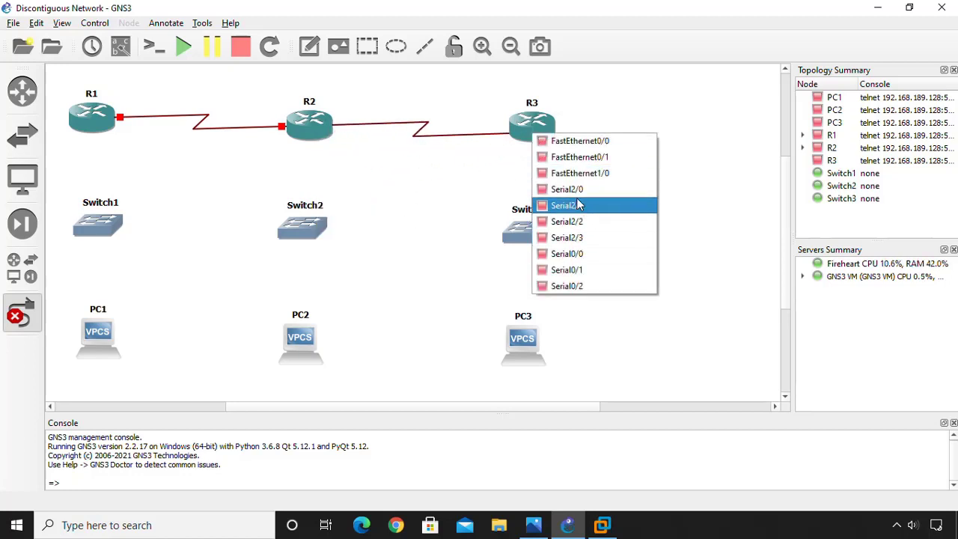
pyautogui.click(561, 270)
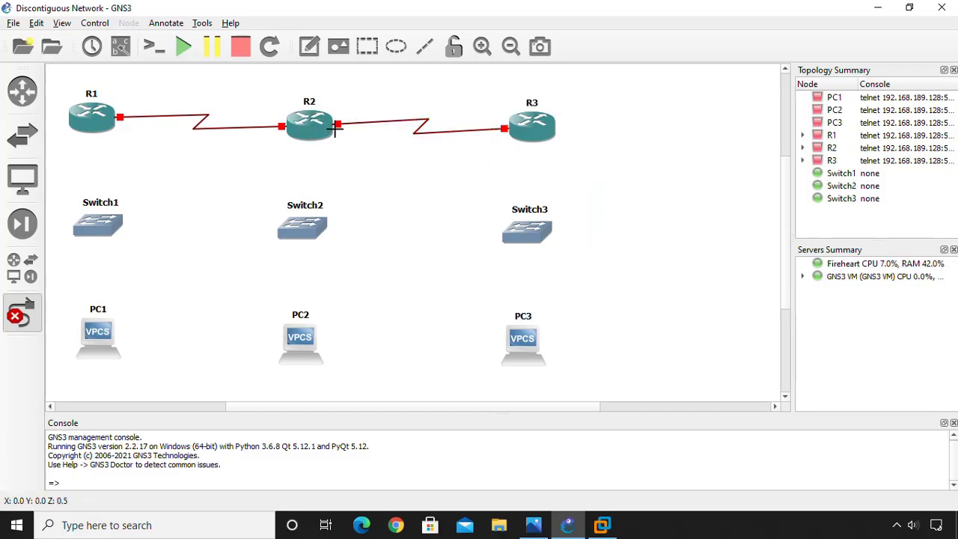
# Show port labels, then link R1 f0/0 to Switch1 e0 and Switch1 e1 to PC1 e0.
pyautogui.click(122, 51)
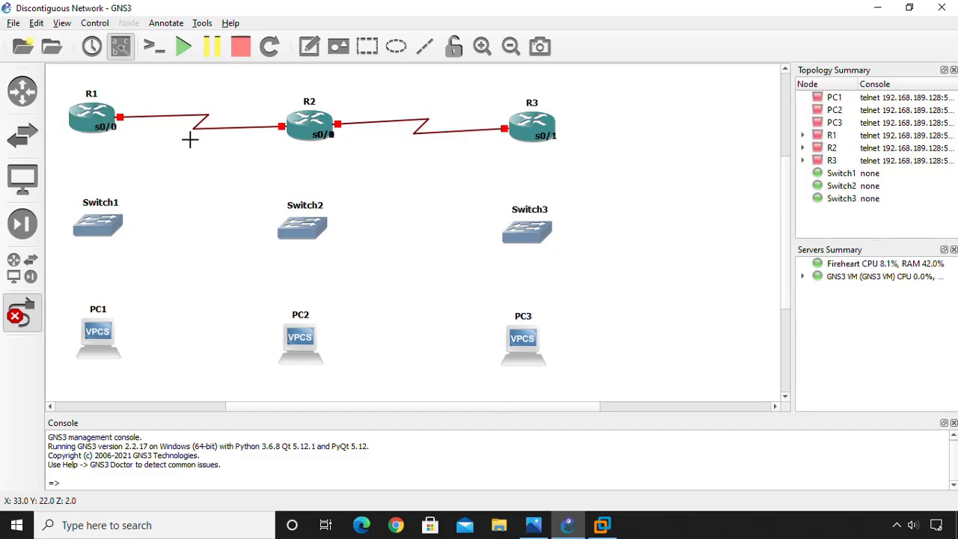
pyautogui.click(85, 133)
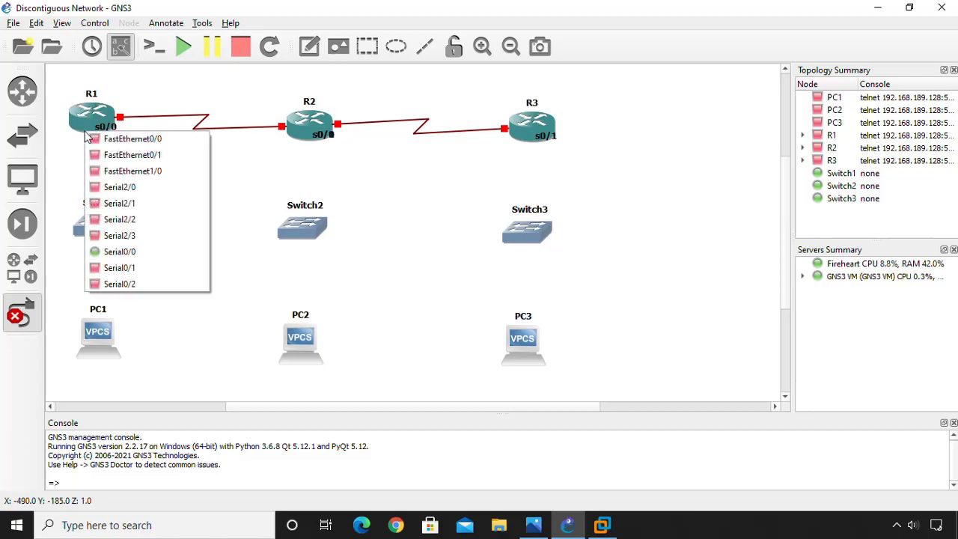
pyautogui.click(131, 140)
pyautogui.click(91, 226)
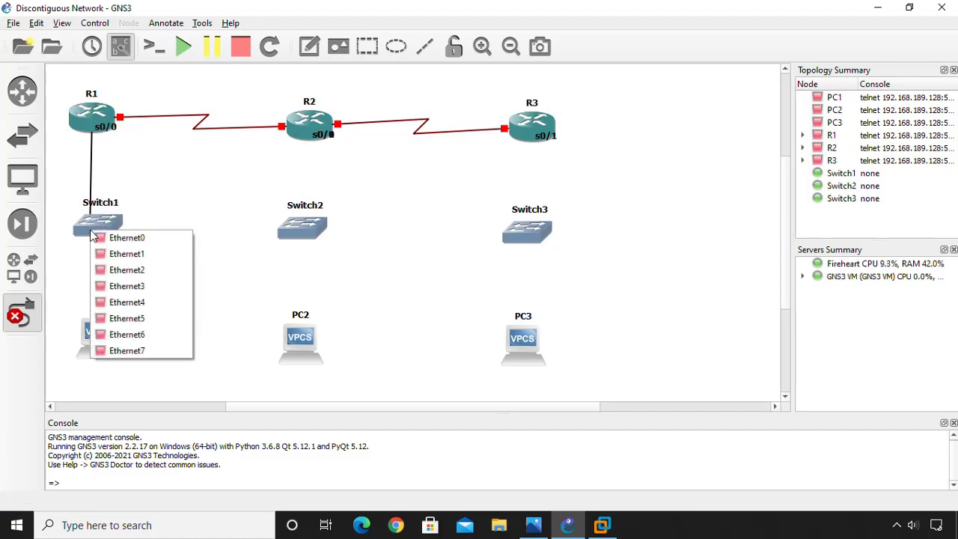
pyautogui.click(123, 240)
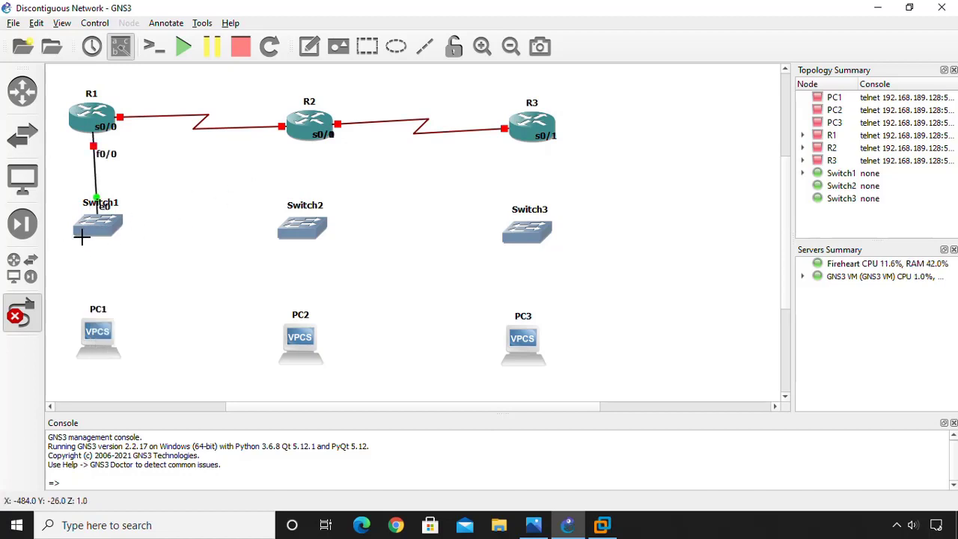
pyautogui.click(98, 228)
pyautogui.click(154, 255)
pyautogui.click(112, 326)
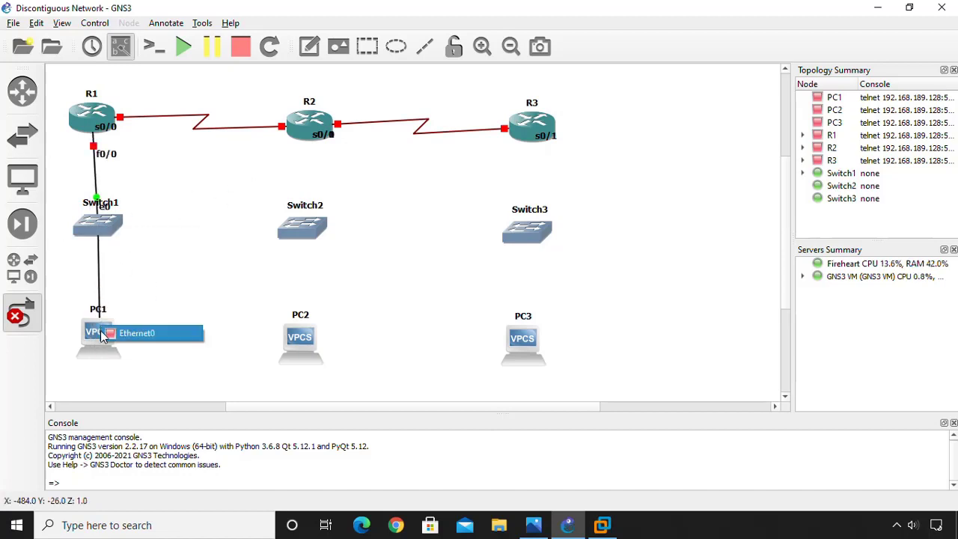
pyautogui.click(129, 330)
# Link R2 f0/0 to Switch2 e0 and Switch2 e1 to PC2 e0.
pyautogui.click(336, 118)
pyautogui.click(348, 176)
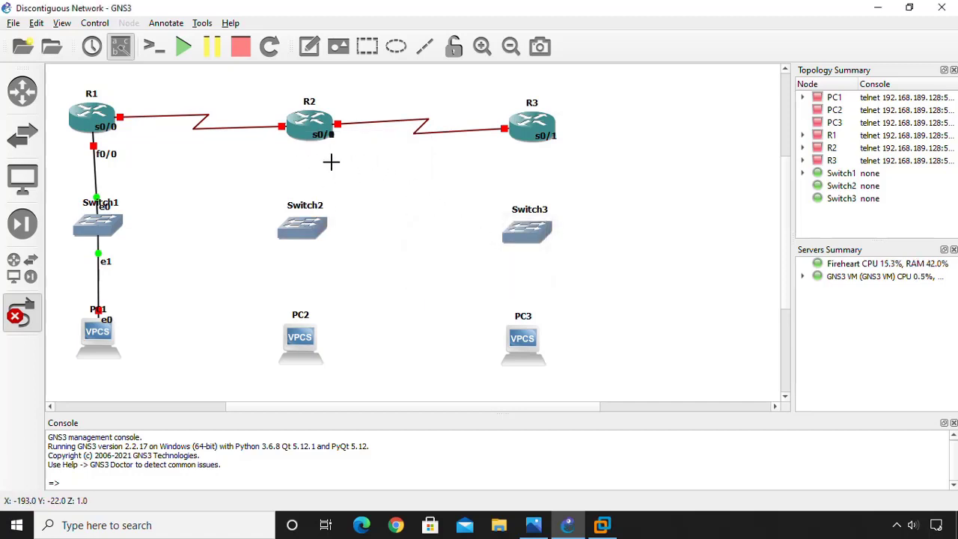
pyautogui.click(305, 143)
pyautogui.click(337, 145)
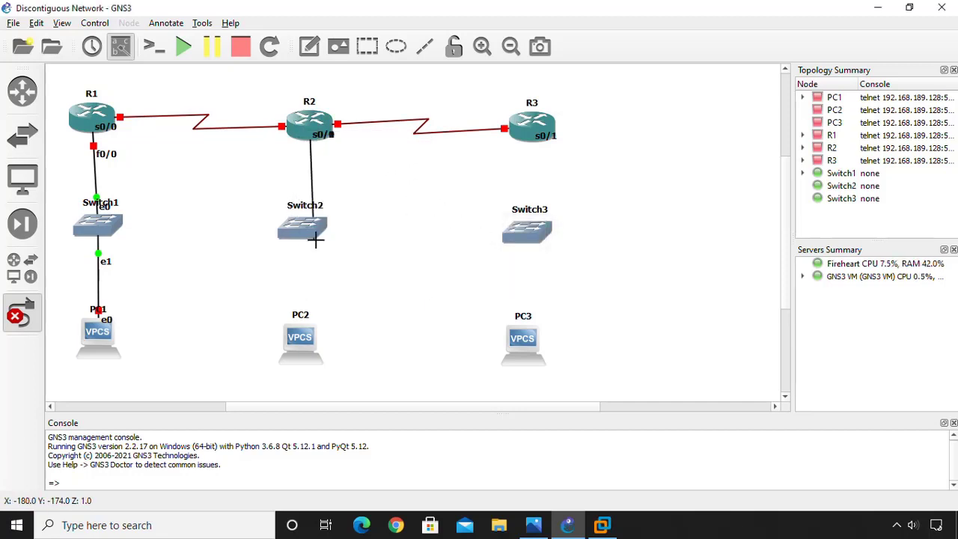
pyautogui.click(316, 236)
pyautogui.click(341, 248)
pyautogui.click(319, 232)
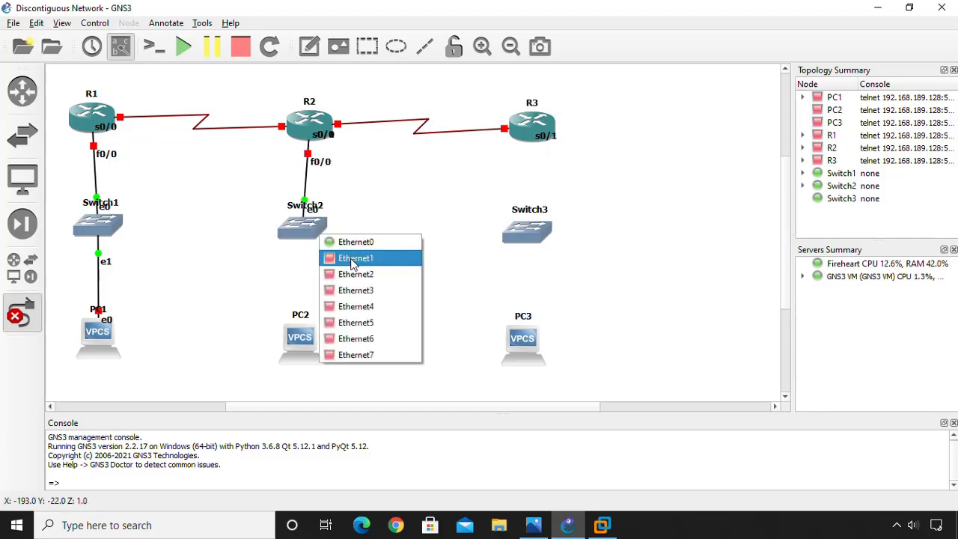
pyautogui.click(354, 269)
pyautogui.rightClick(348, 265)
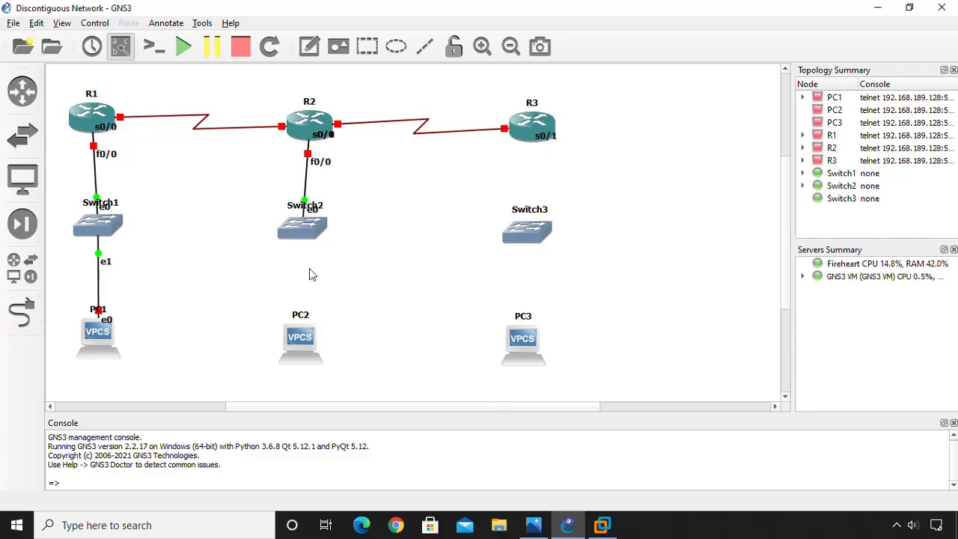
pyautogui.click(24, 317)
pyautogui.click(311, 238)
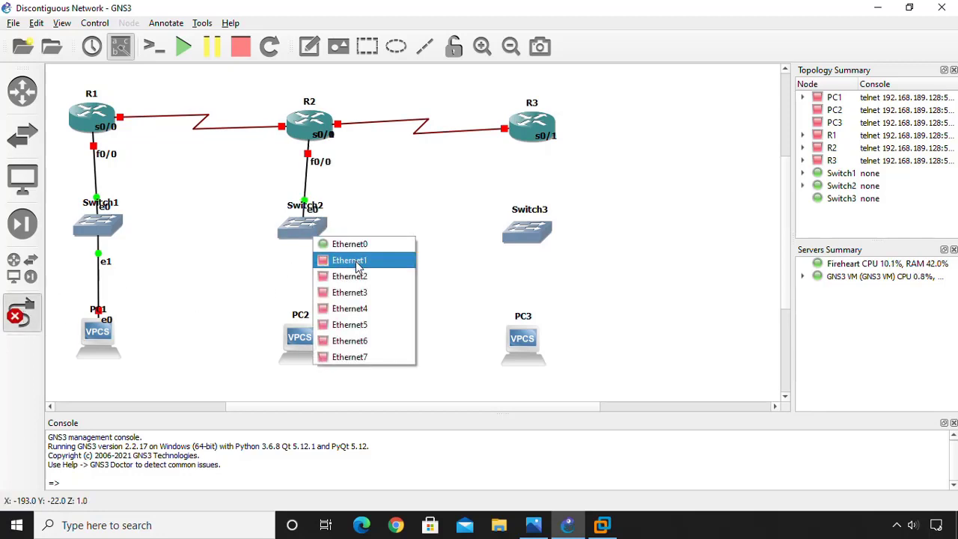
pyautogui.click(348, 261)
pyautogui.click(292, 339)
pyautogui.click(316, 348)
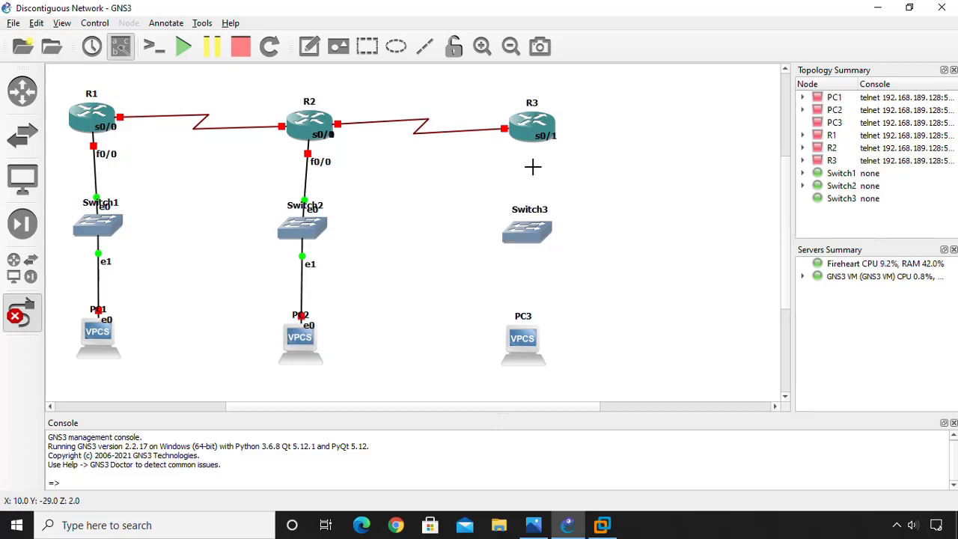
# Link R3 f0/0 to Switch3 e0 and Switch3 e1 to PC3 e0, then reopen the diagram.
pyautogui.click(528, 139)
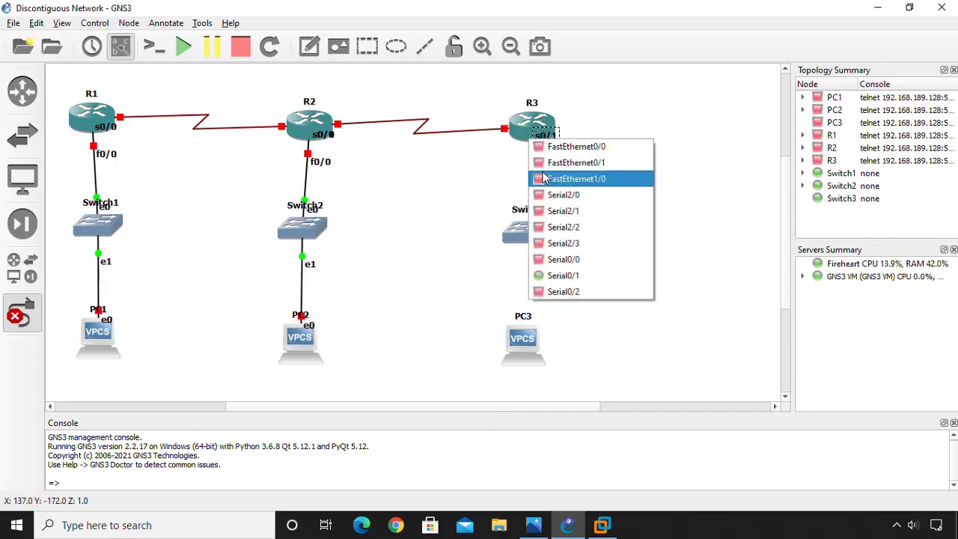
pyautogui.click(550, 149)
pyautogui.click(503, 237)
pyautogui.click(544, 247)
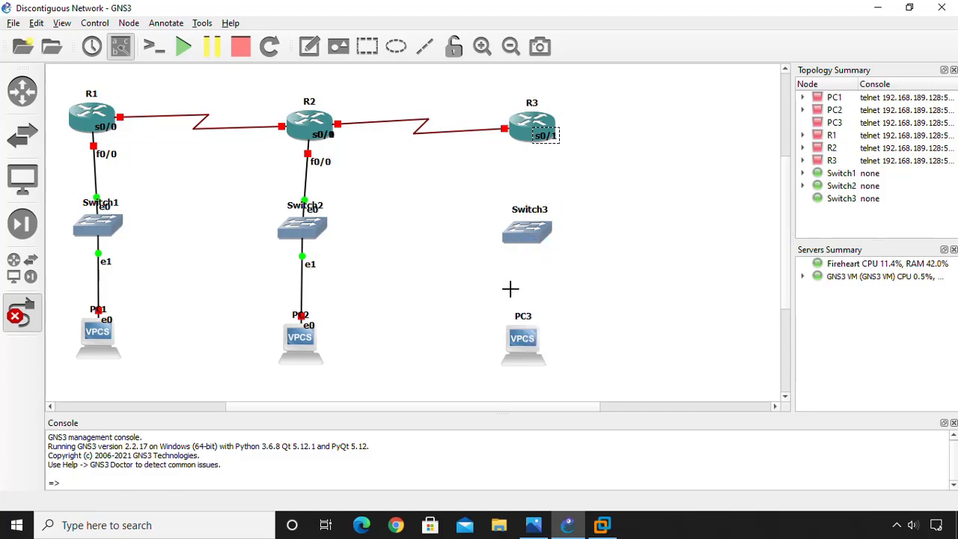
pyautogui.click(520, 233)
pyautogui.click(554, 260)
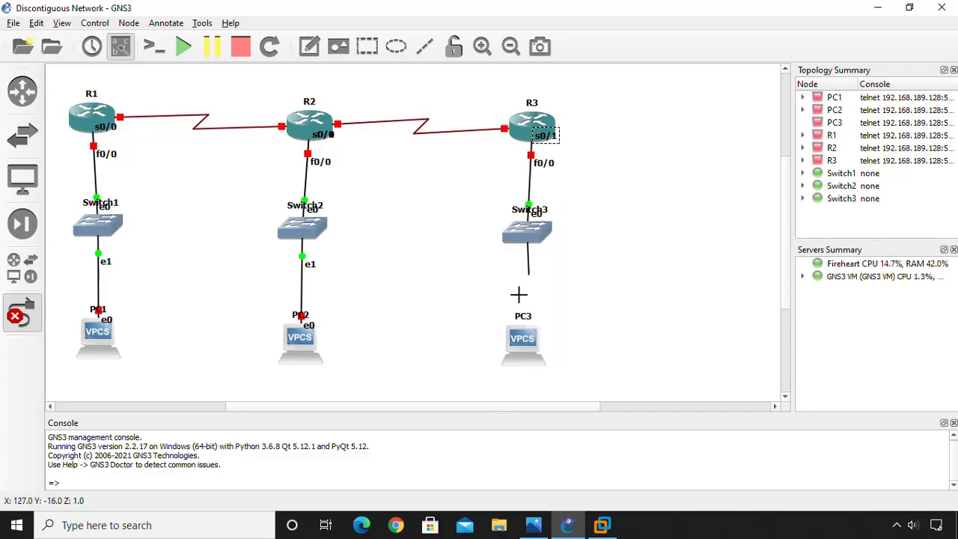
pyautogui.click(524, 348)
pyautogui.click(551, 349)
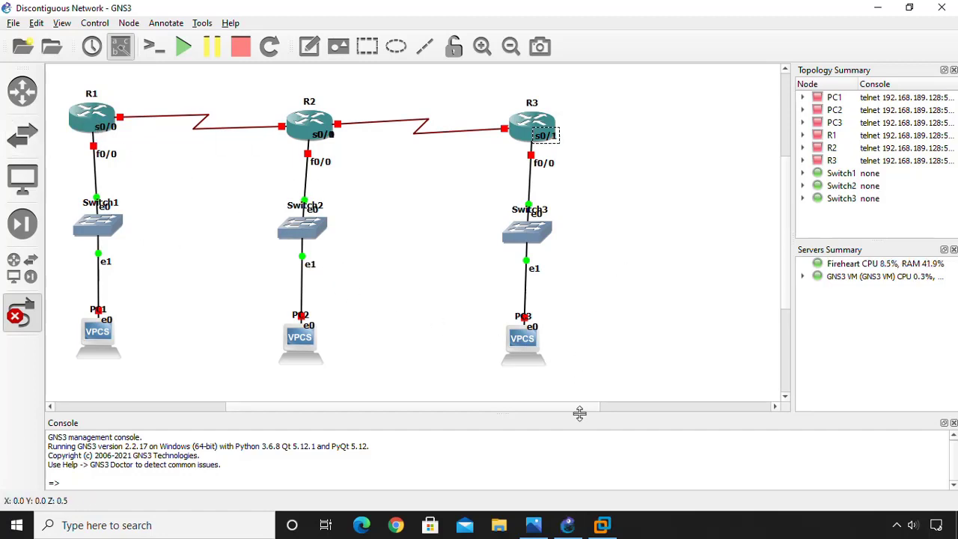
pyautogui.click(534, 525)
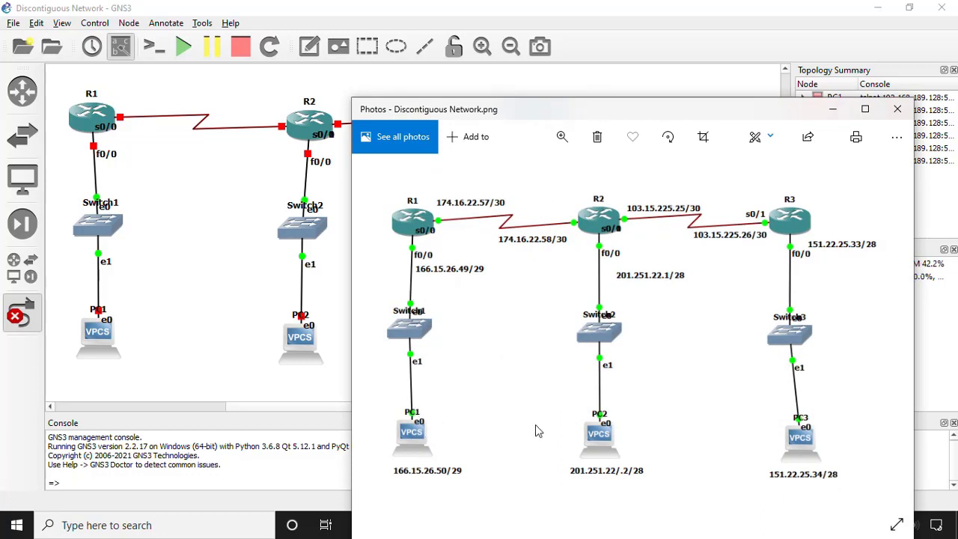
# Move the Photos reference diagram window to the right side of the screen beside GNS3.
pyautogui.moveTo(573, 111); pyautogui.dragTo(542, 60)
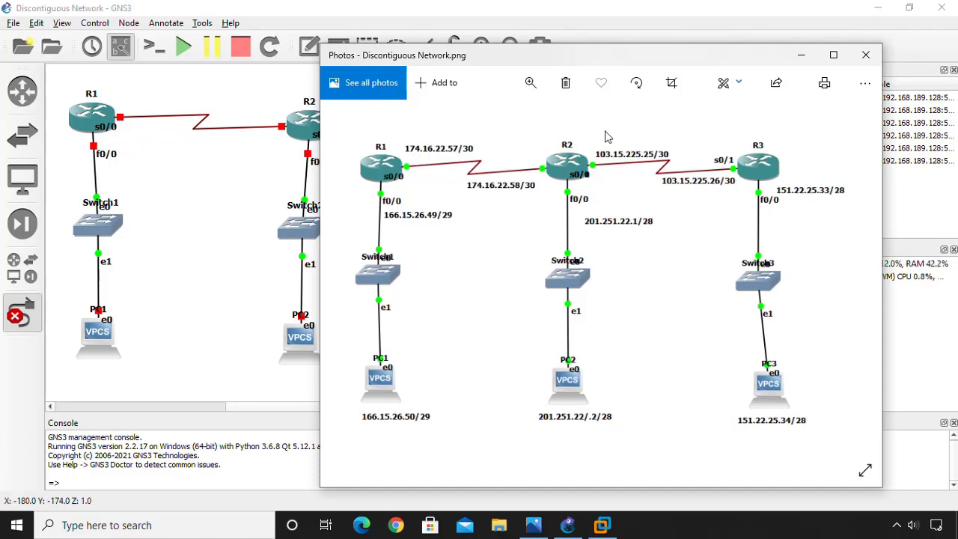
pyautogui.moveTo(576, 67); pyautogui.dragTo(716, 69)
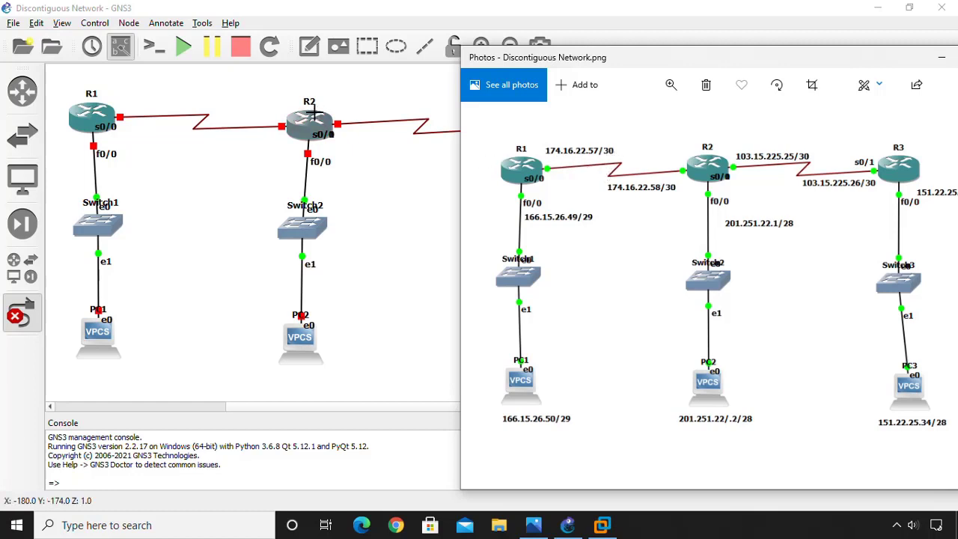
# Compare the reference diagram with the GNS3 topology.
pyautogui.click(309, 56)
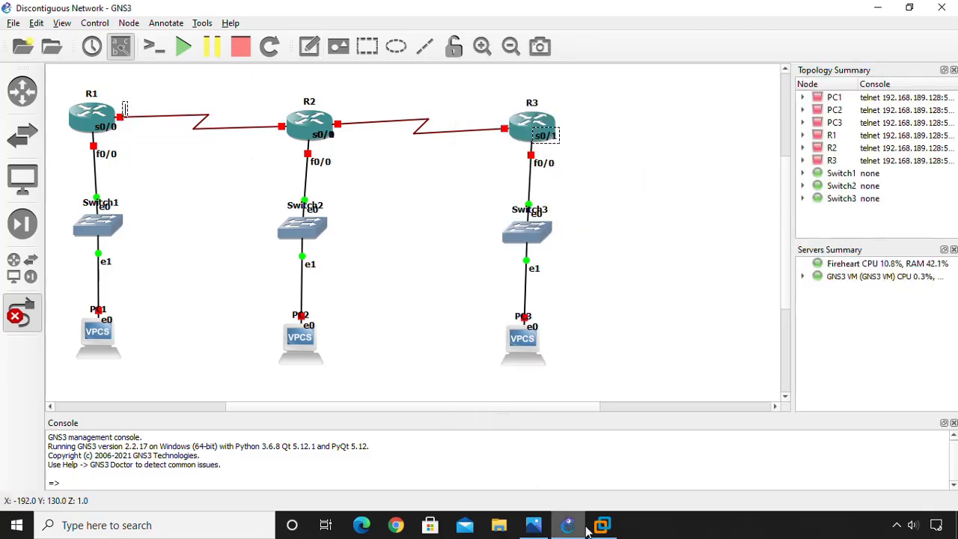
pyautogui.click(533, 524)
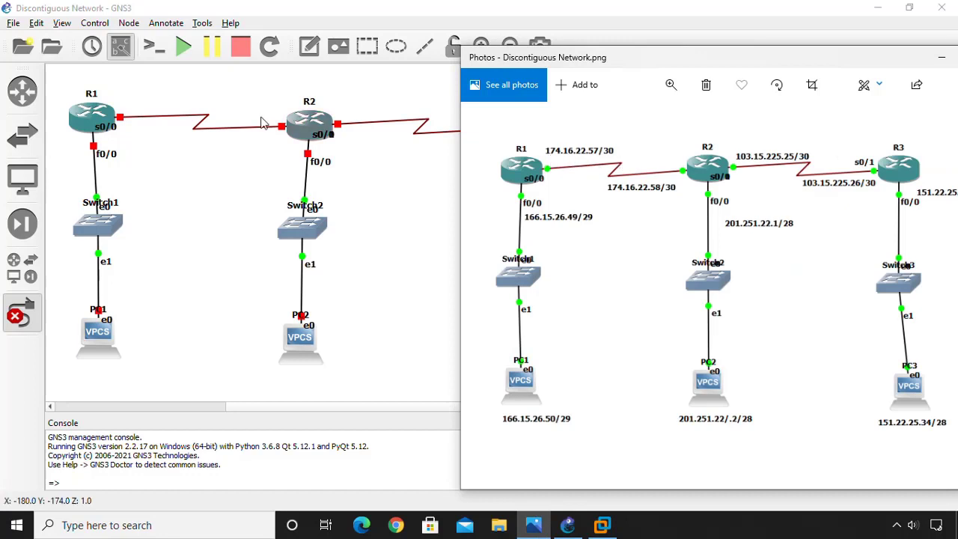
pyautogui.click(129, 113)
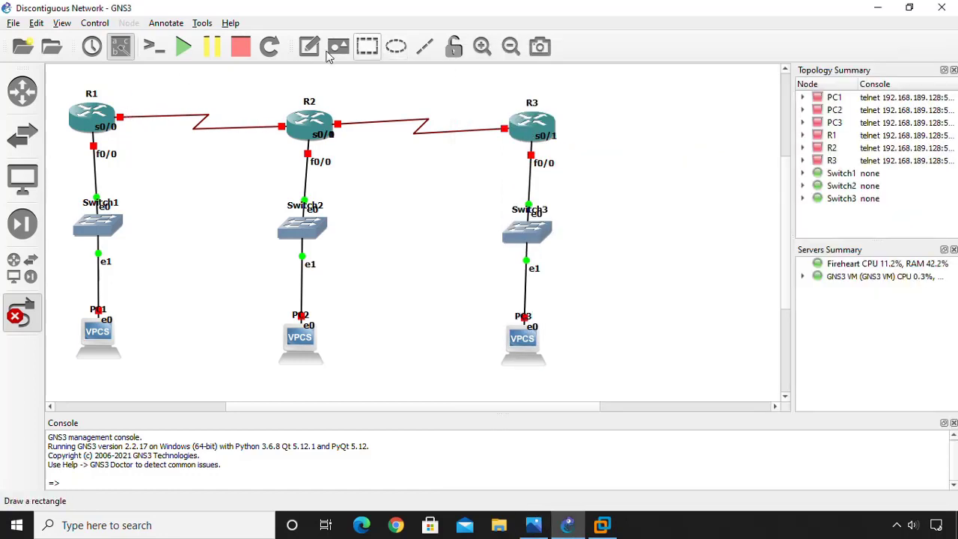
# Add a 174.16.22.57/30 note beside R1's s0/0 end of the R1–R2 serial link.
pyautogui.click(309, 47)
pyautogui.click(128, 109)
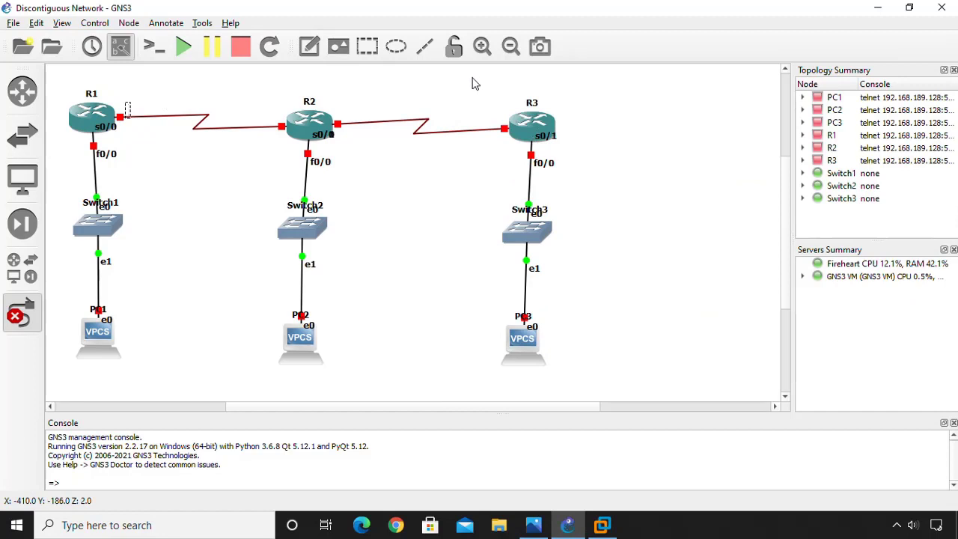
pyautogui.write('174.')
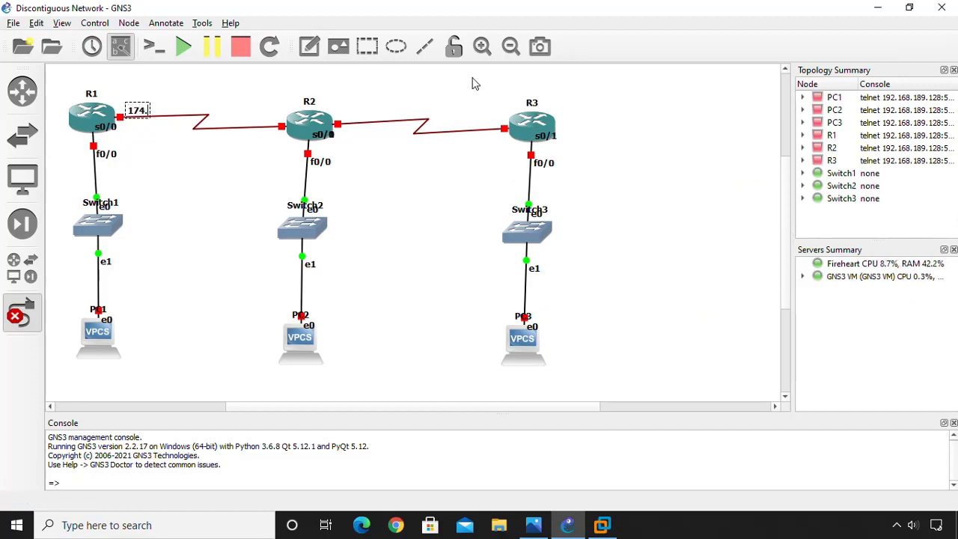
pyautogui.write('16.55')
pyautogui.press('BackSpace')
pyautogui.press('BackSpace')
pyautogui.write('22')
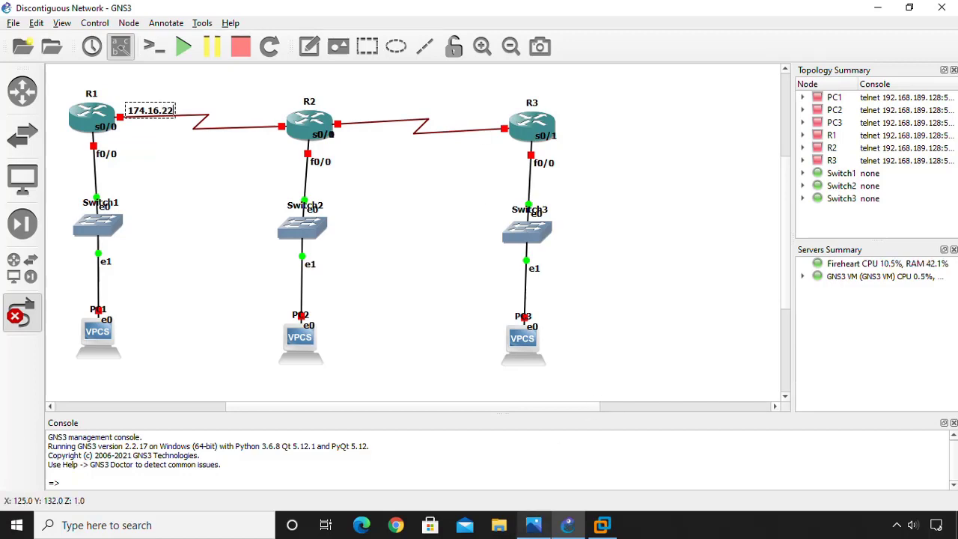
pyautogui.moveTo(568, 525)
pyautogui.moveTo(522, 462)
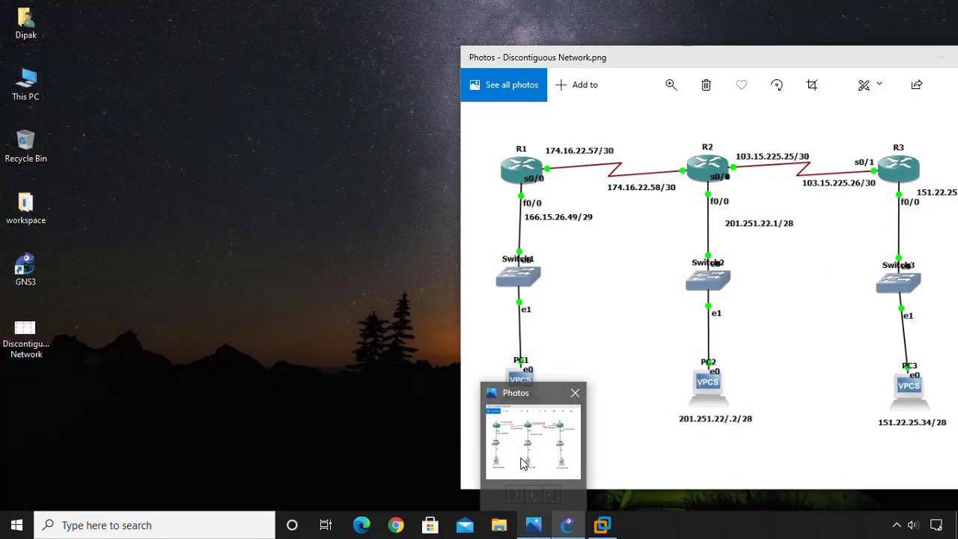
pyautogui.write('.57')
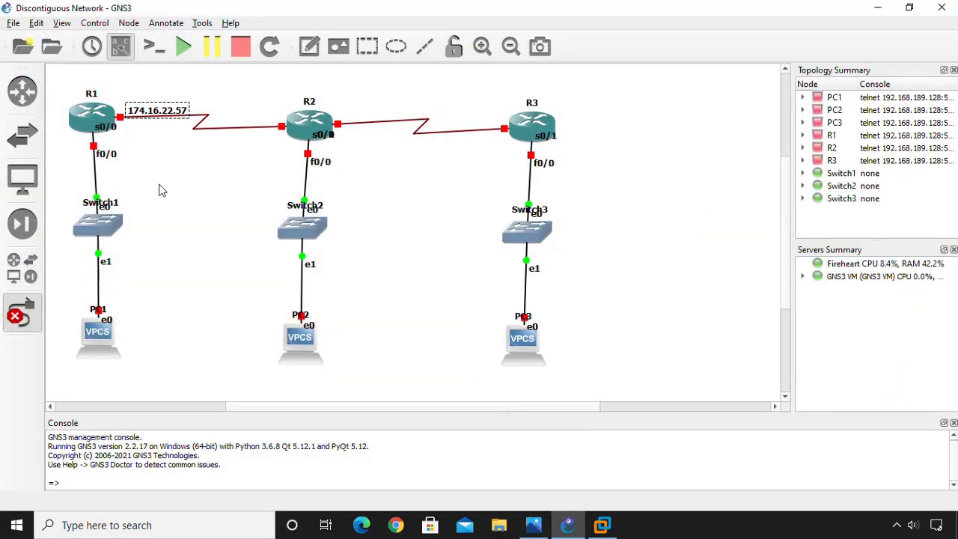
pyautogui.write('/30')
pyautogui.click(200, 148)
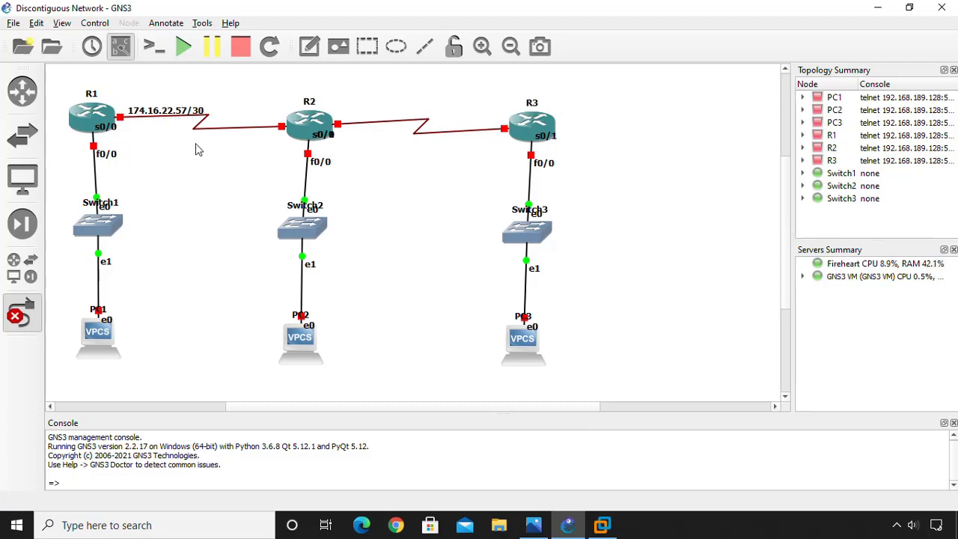
pyautogui.moveTo(152, 111); pyautogui.dragTo(151, 106)
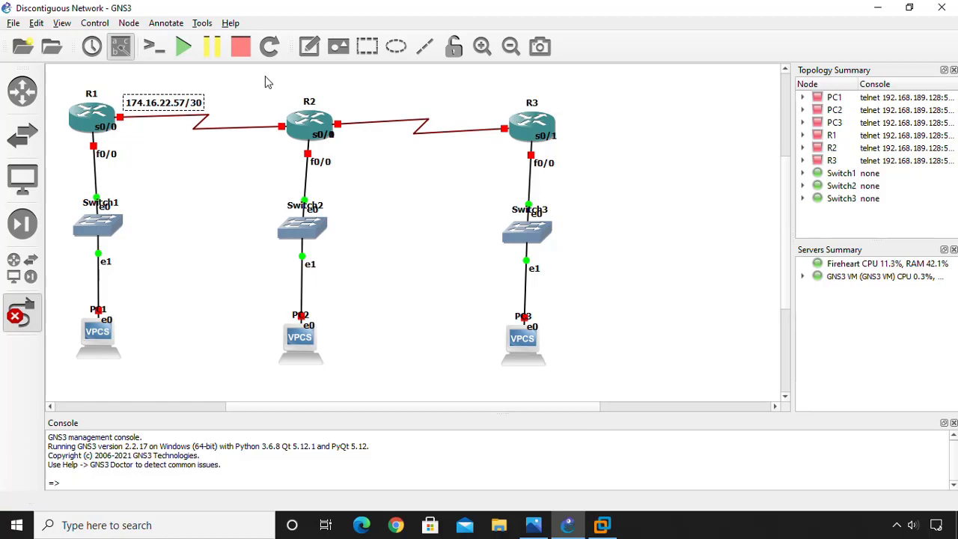
pyautogui.click(527, 513)
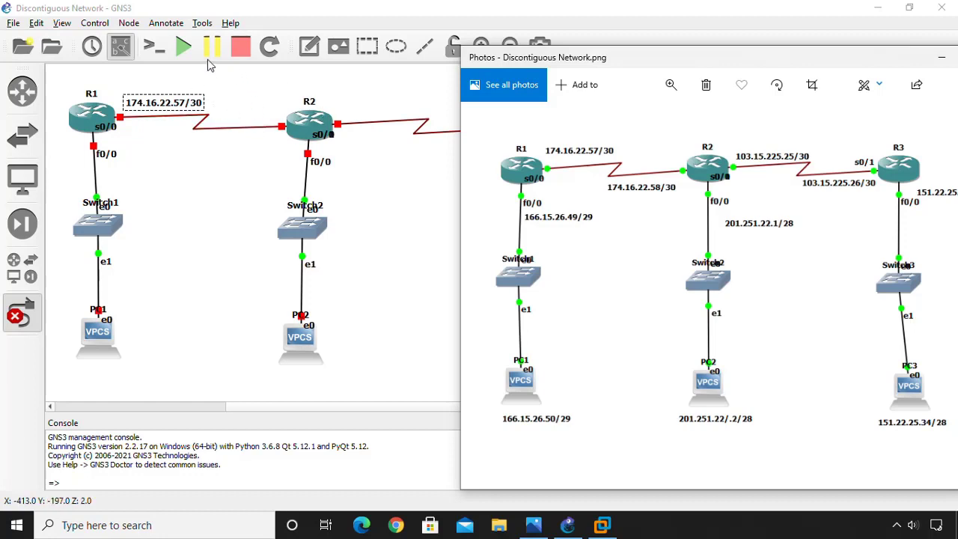
# Add a 174.16.22.58/30 note below the R1–R2 link near R2.
pyautogui.click(309, 49)
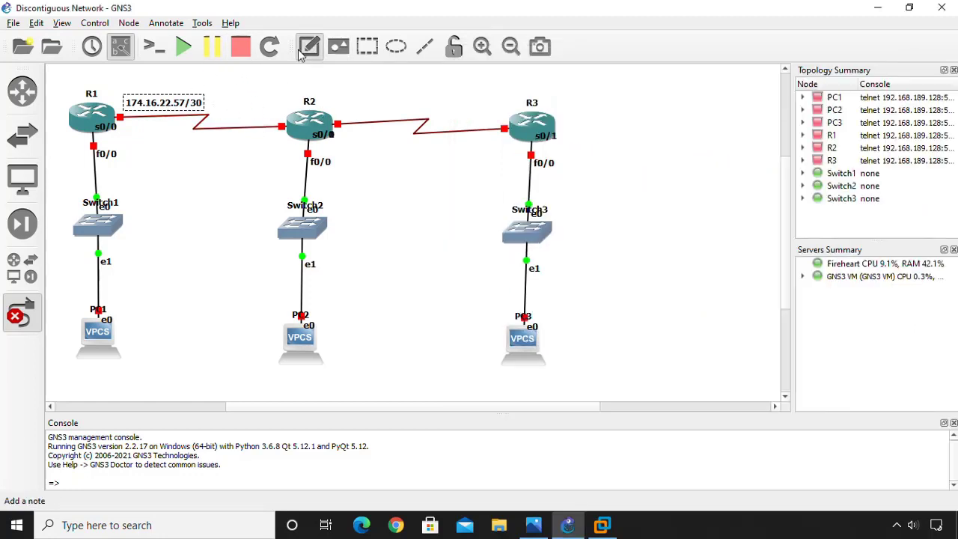
pyautogui.click(212, 134)
pyautogui.write('174.16.5')
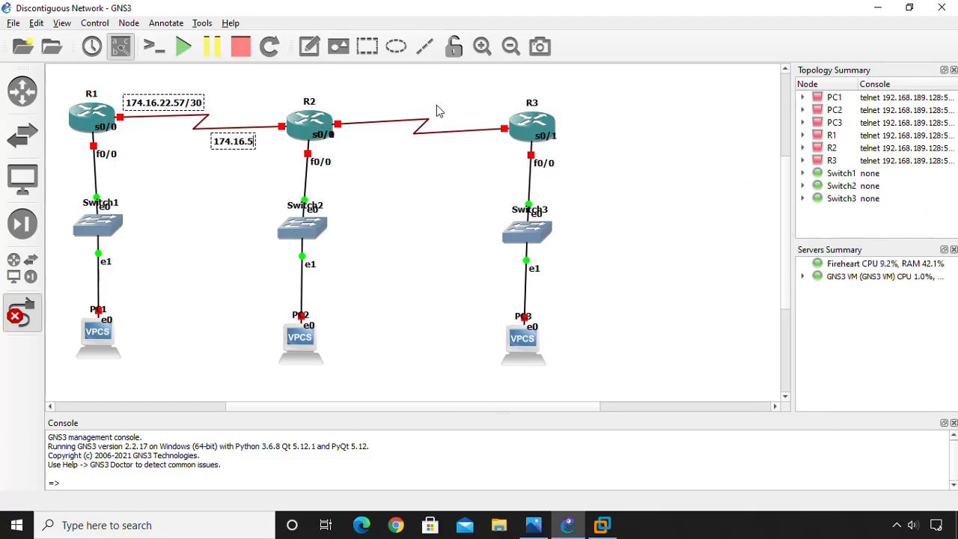
pyautogui.press('BackSpace')
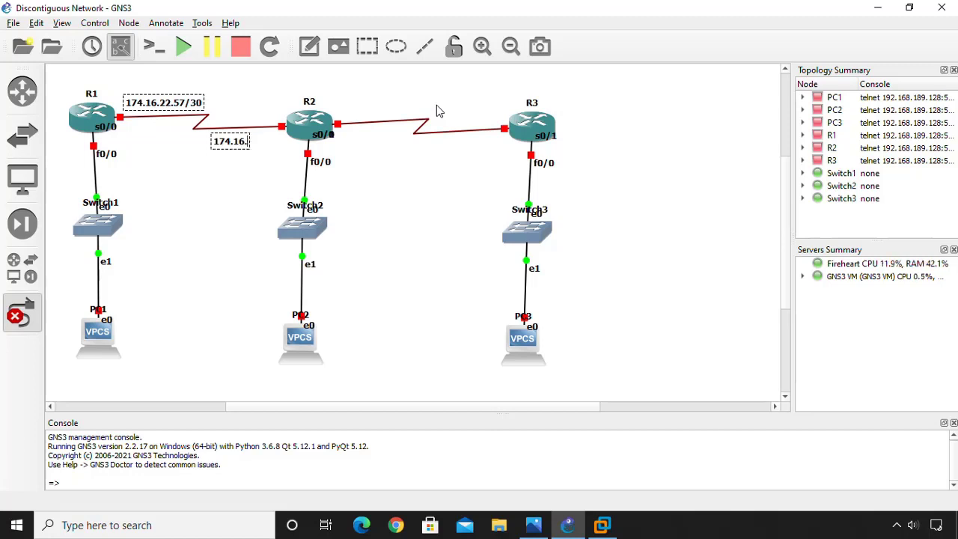
pyautogui.write('22.58/30')
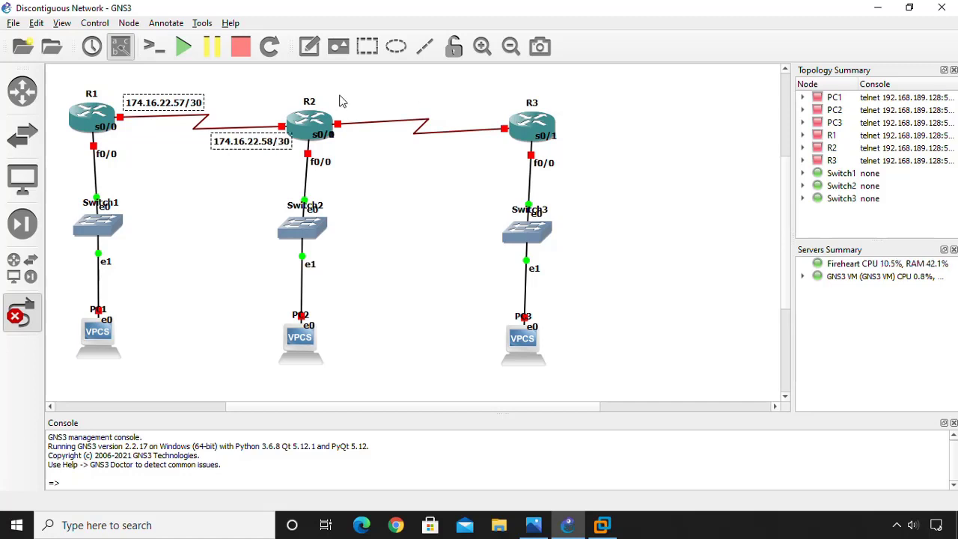
pyautogui.click(270, 164)
# Align both serial-link IP labels along the R1–R2 link and select the Switch1–PC1 column.
pyautogui.moveTo(258, 143); pyautogui.dragTo(242, 142)
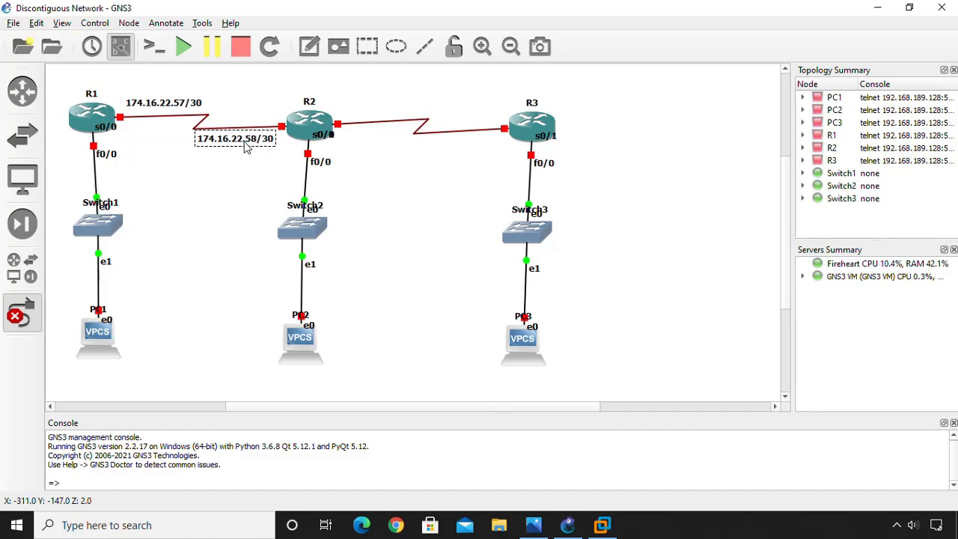
pyautogui.moveTo(185, 108); pyautogui.dragTo(180, 111)
pyautogui.click(243, 86)
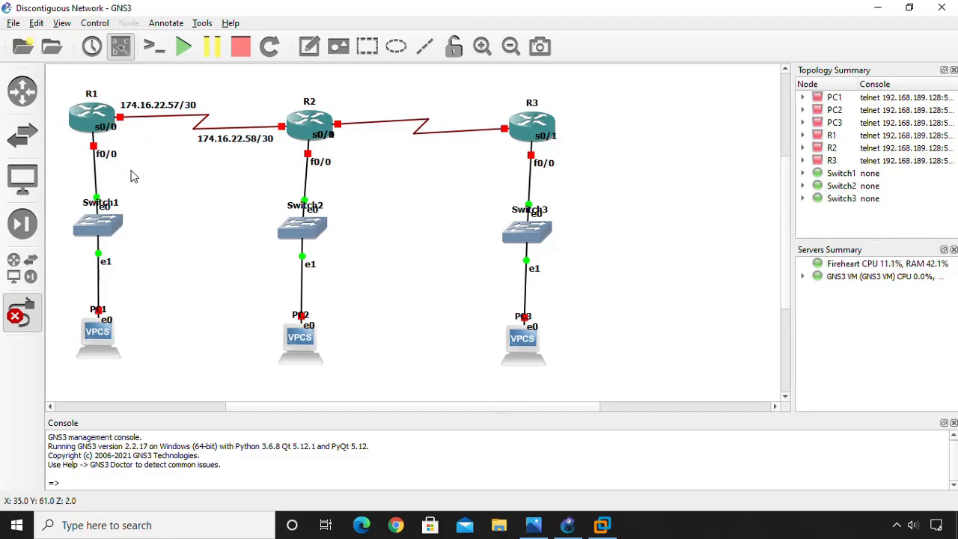
pyautogui.moveTo(67, 169); pyautogui.dragTo(128, 374)
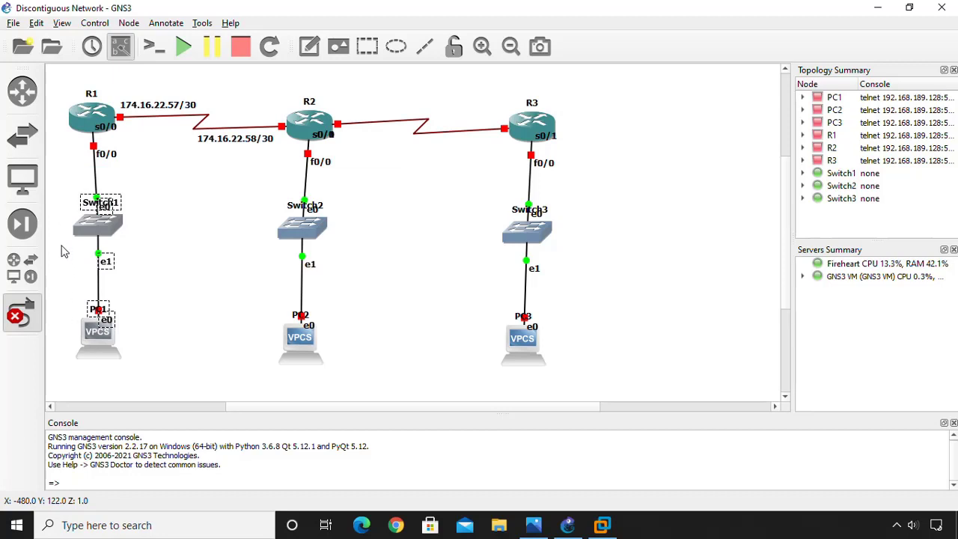
# Exit link mode and move the Switch1–PC1 column down and left.
pyautogui.click(88, 346)
pyautogui.click(64, 354)
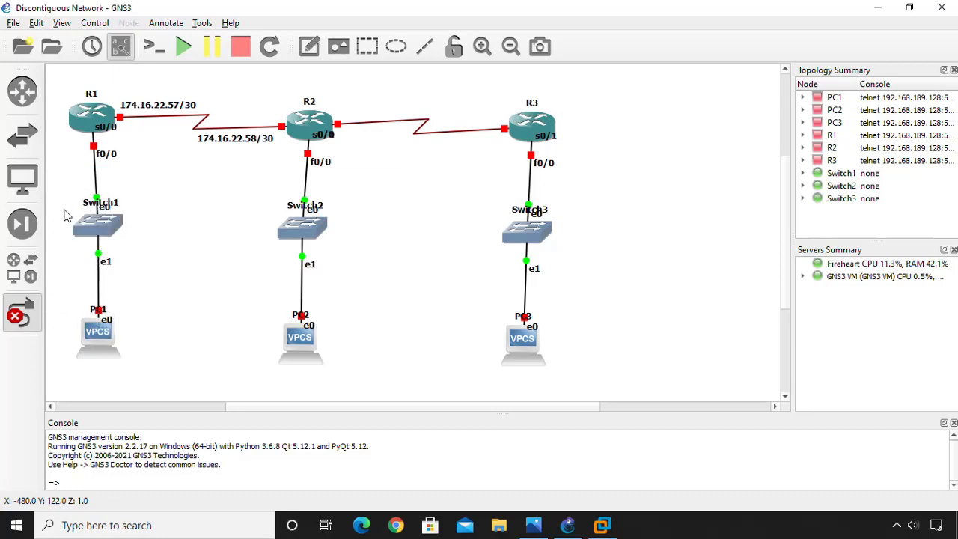
pyautogui.moveTo(67, 181); pyautogui.dragTo(160, 373)
pyautogui.click(34, 316)
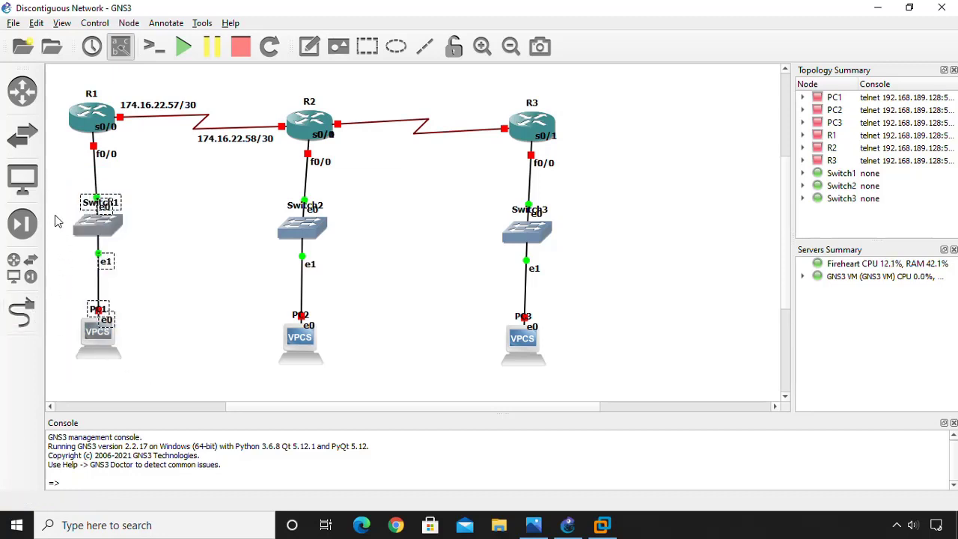
pyautogui.moveTo(98, 353); pyautogui.dragTo(91, 366)
pyautogui.click(140, 304)
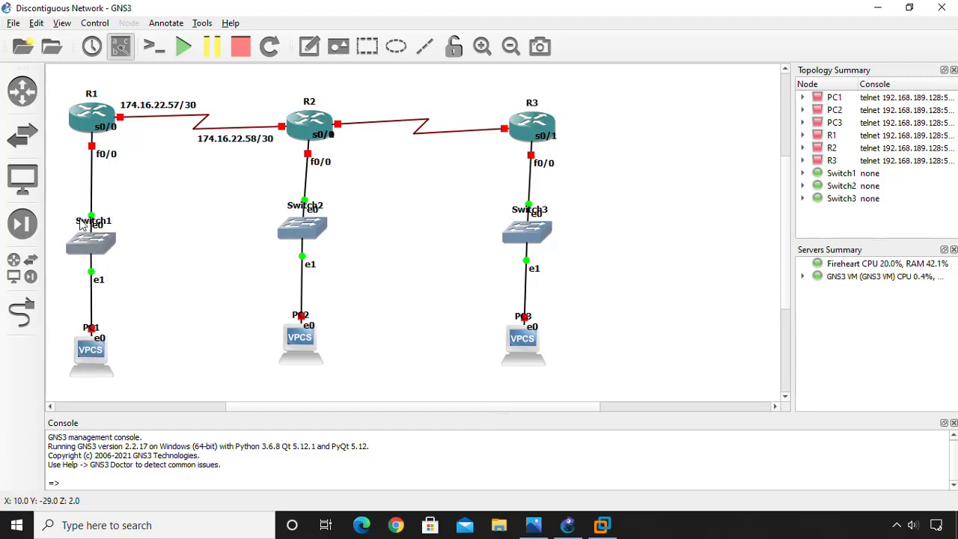
# Shift the Switch1 name label beside its e0 port and reopen the reference diagram.
pyautogui.moveTo(84, 221); pyautogui.dragTo(63, 216)
pyautogui.click(190, 235)
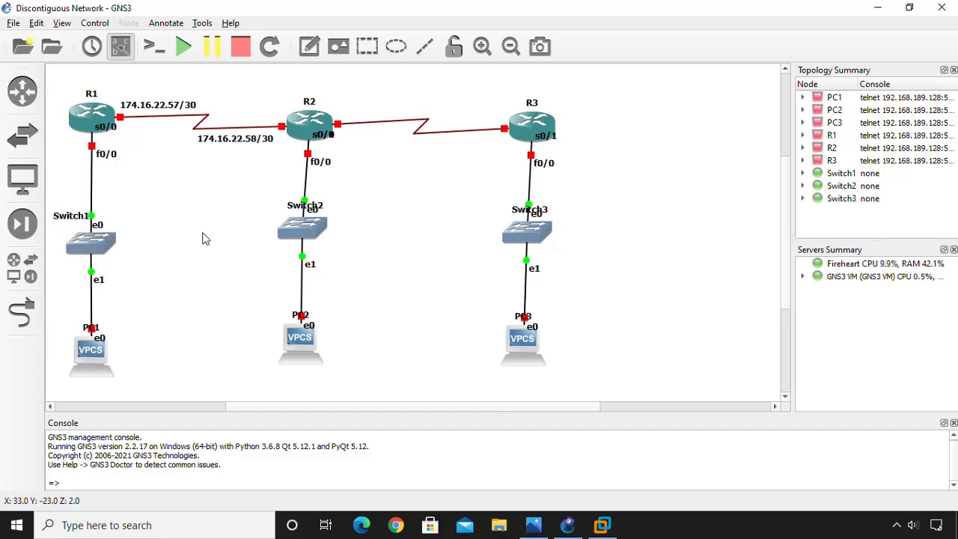
pyautogui.click(533, 524)
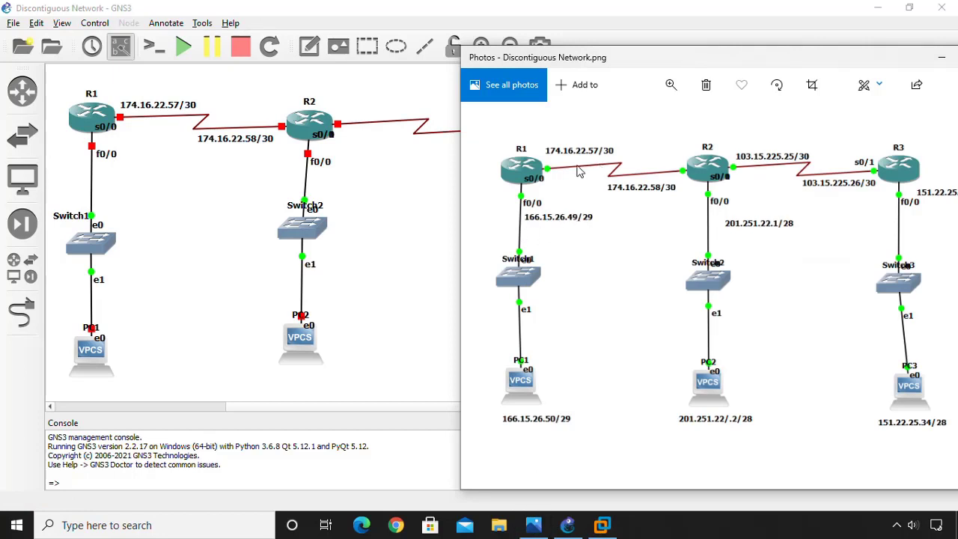
# Label R1's f0/0 link to Switch1 with a 166.15.26.49/29 note, then return to the reference diagram.
pyautogui.click(309, 46)
pyautogui.click(97, 167)
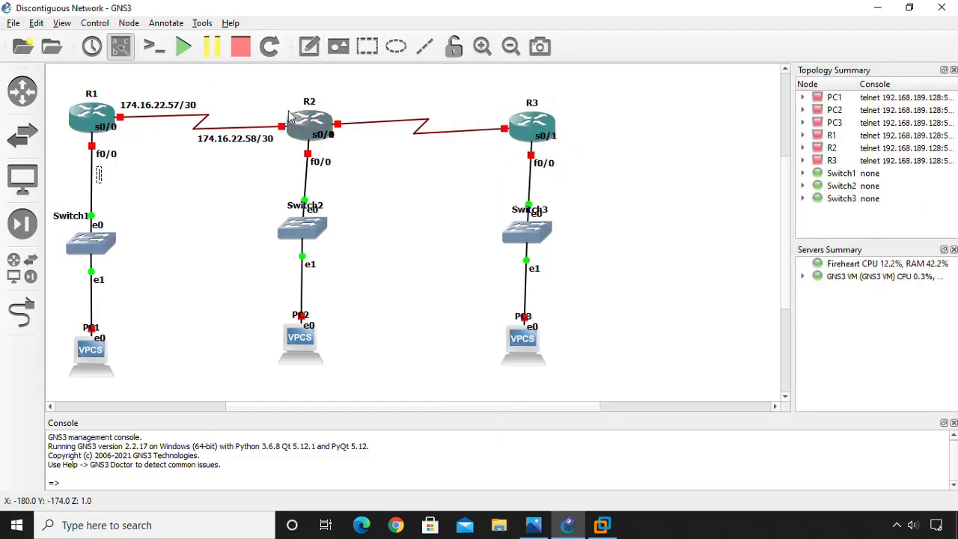
pyautogui.write('166.15')
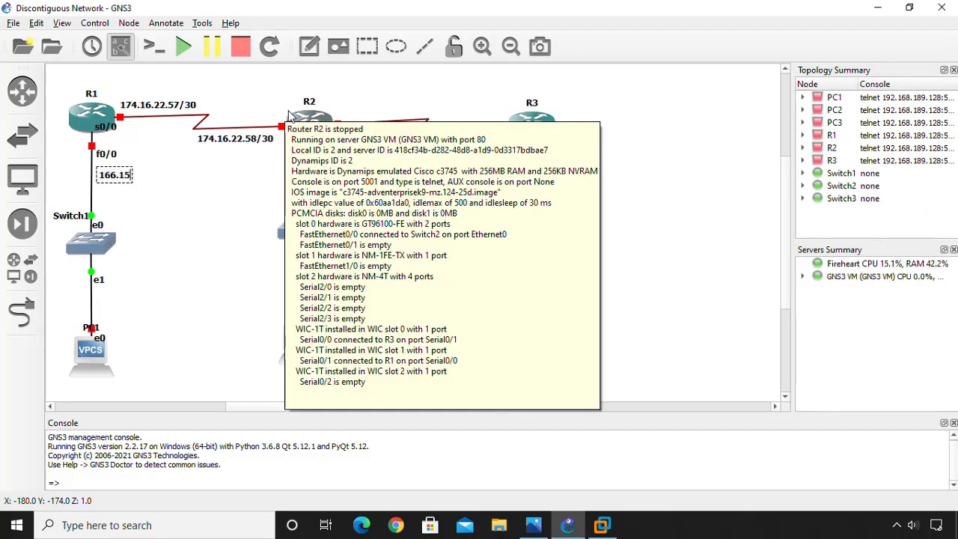
pyautogui.write('.26')
pyautogui.write('.')
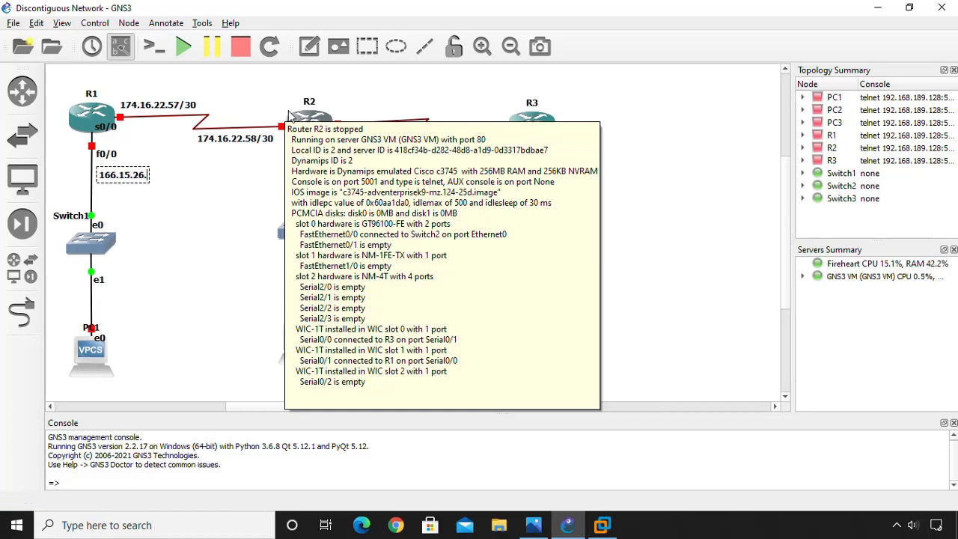
pyautogui.write('49.')
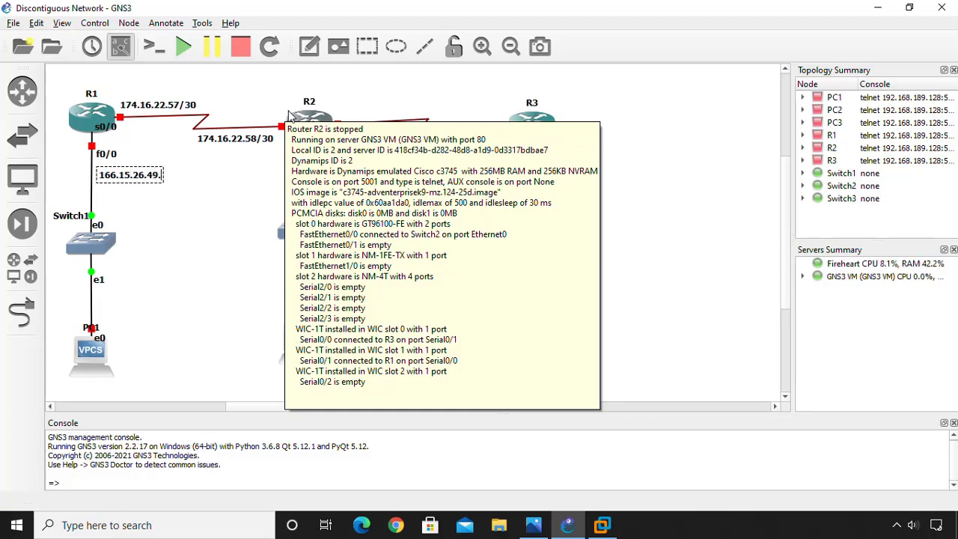
pyautogui.press('BackSpace')
pyautogui.write('/29')
pyautogui.click(533, 525)
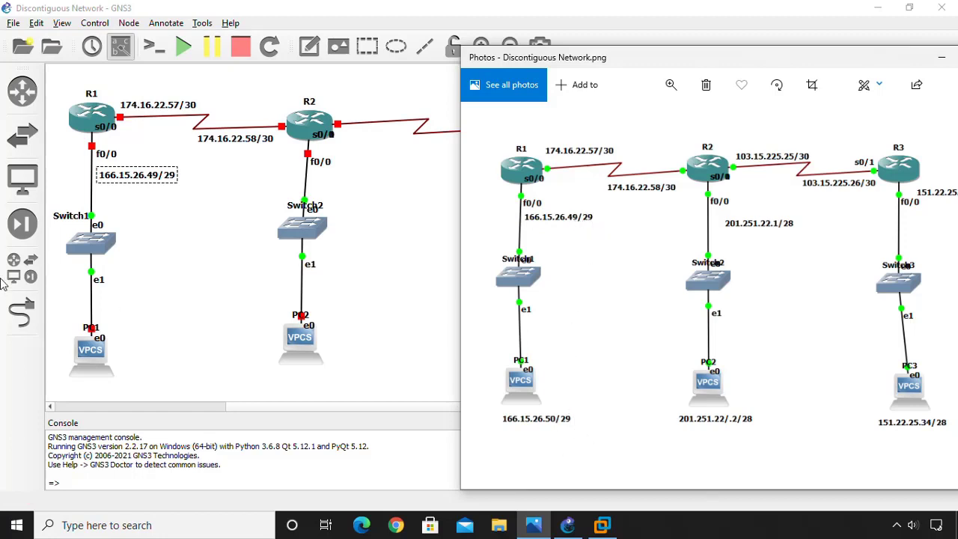
# Add a 166.15.26.50/29 note directly beneath PC1.
pyautogui.click(305, 58)
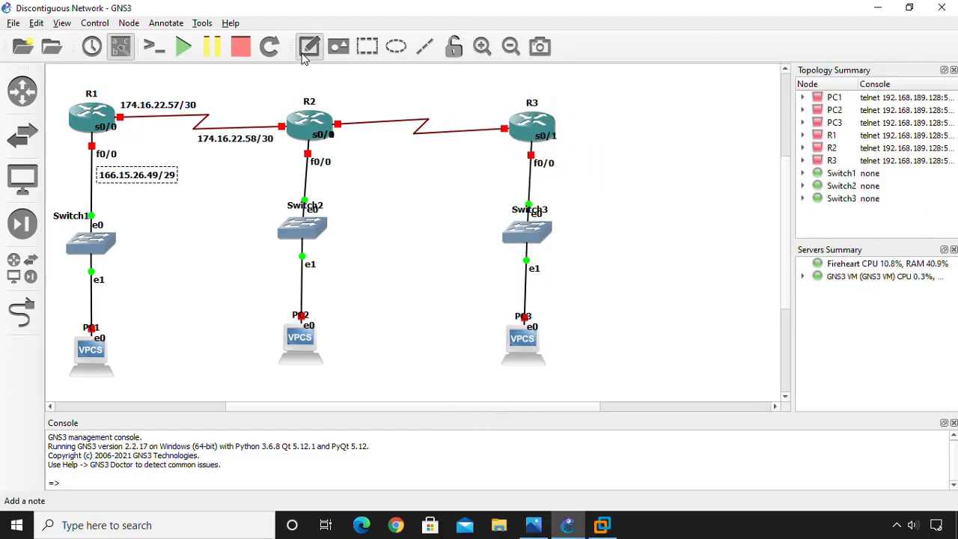
pyautogui.click(69, 388)
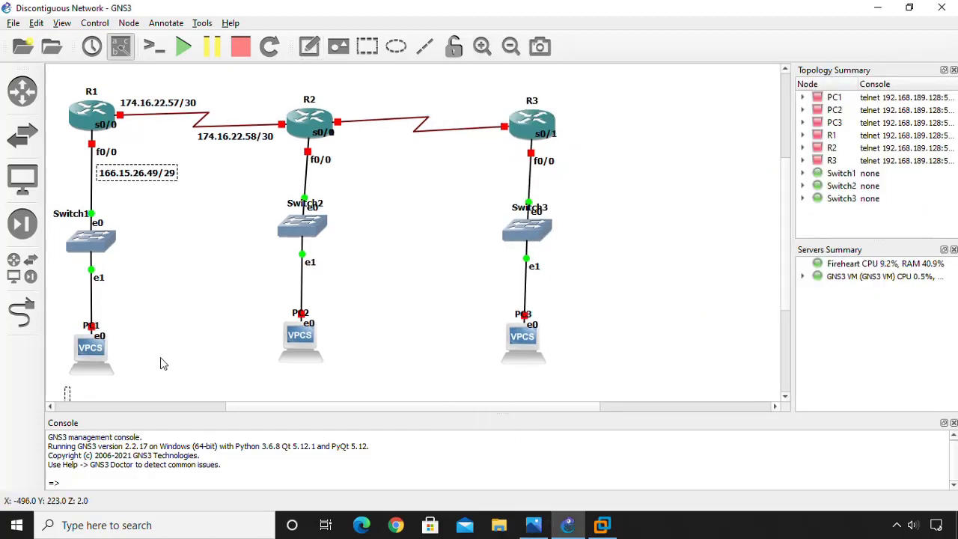
pyautogui.write('1')
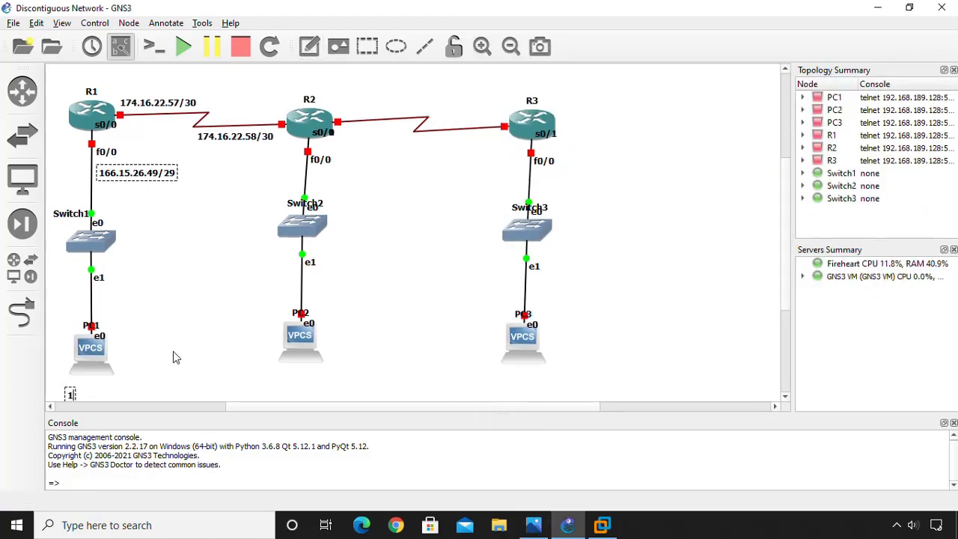
pyautogui.write('66.15')
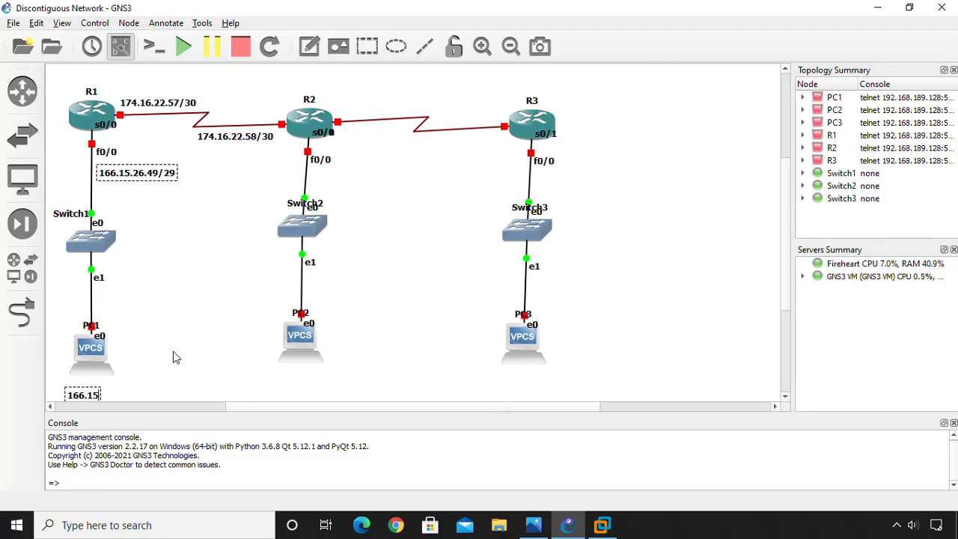
pyautogui.write('.26.50/29')
pyautogui.click(163, 342)
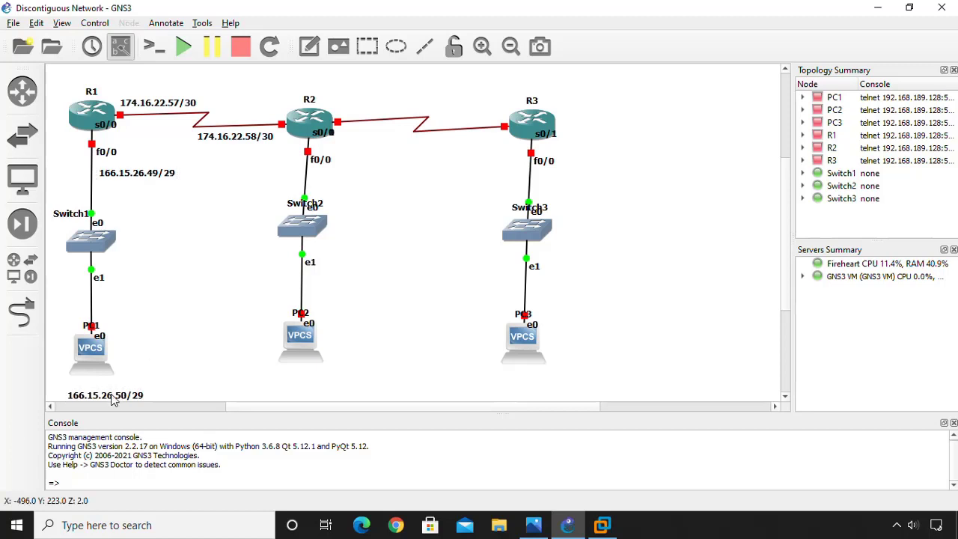
pyautogui.moveTo(112, 400)
pyautogui.mouseDown()
pyautogui.moveTo(95, 389)
pyautogui.moveTo(125, 390)
pyautogui.moveTo(105, 392)
pyautogui.mouseUp()
pyautogui.click(178, 307)
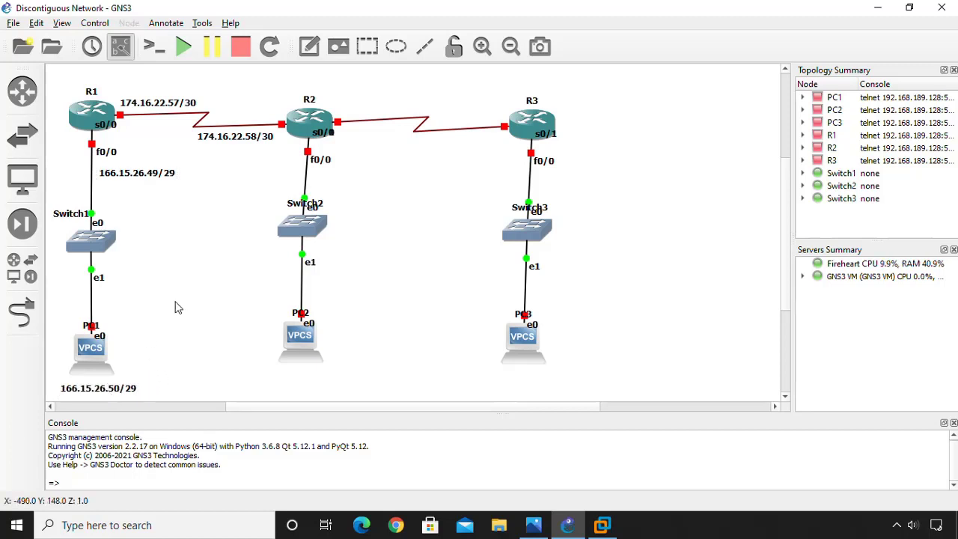
# Close the stray File Explorer and reopen the reference diagram in Photos.
pyautogui.click(516, 536)
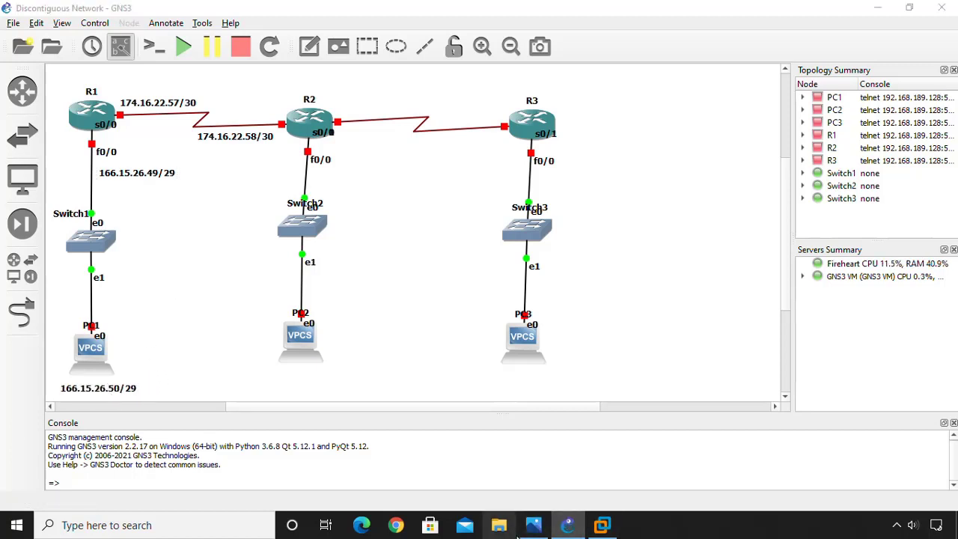
pyautogui.click(906, 35)
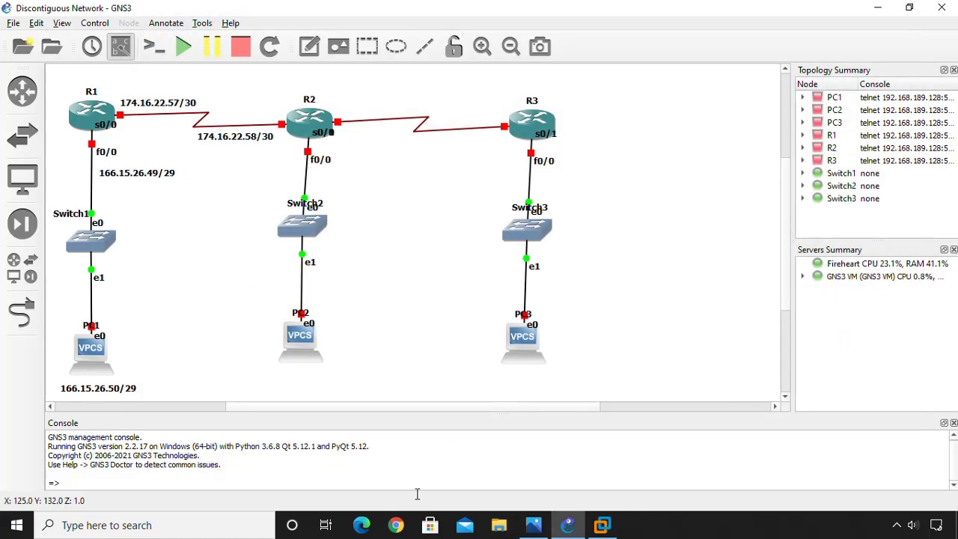
pyautogui.click(532, 527)
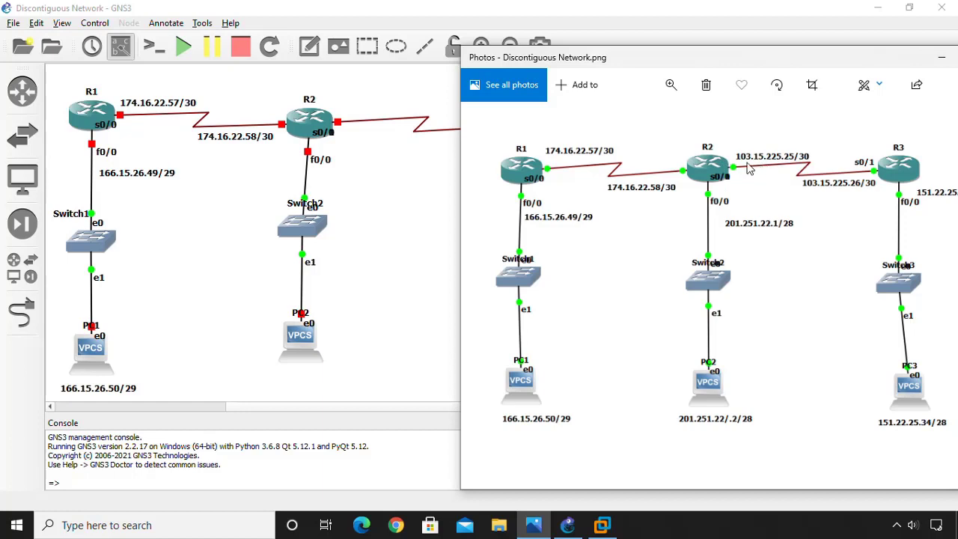
# Un-maximise GNS3 into a left-side window with the Photos reference diagram placed to its right.
pyautogui.moveTo(771, 55)
pyautogui.mouseDown()
pyautogui.moveTo(798, 48)
pyautogui.moveTo(771, 47)
pyautogui.mouseUp()
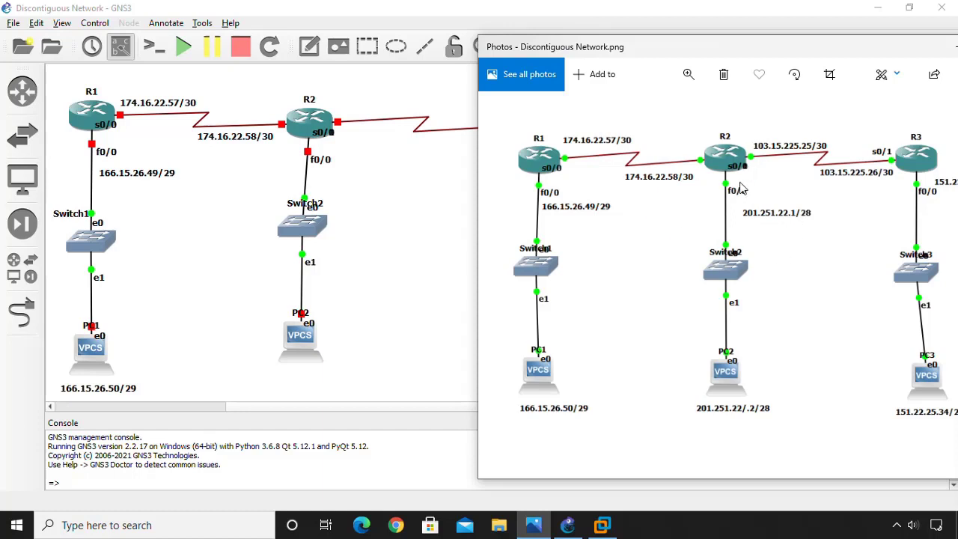
pyautogui.moveTo(610, 48); pyautogui.dragTo(630, 29)
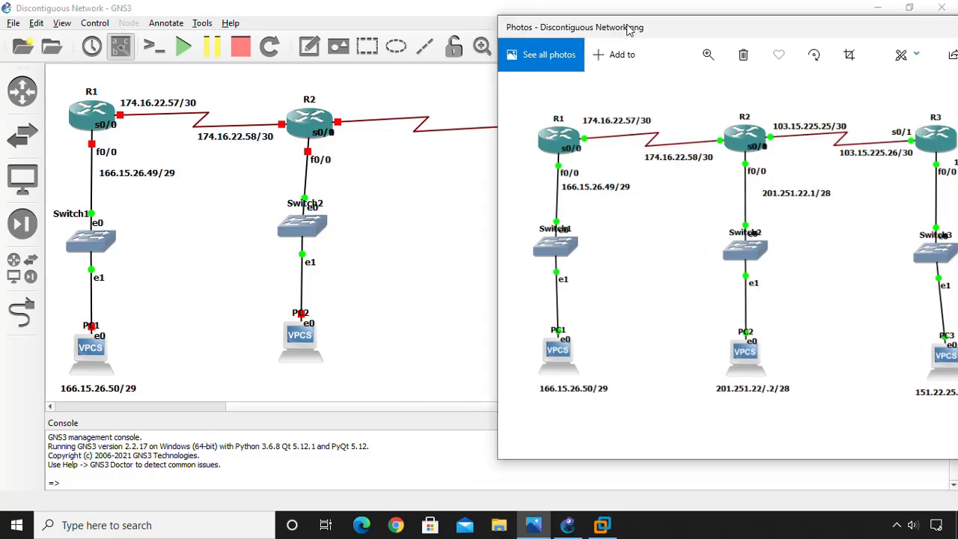
pyautogui.moveTo(291, 13); pyautogui.dragTo(225, 3)
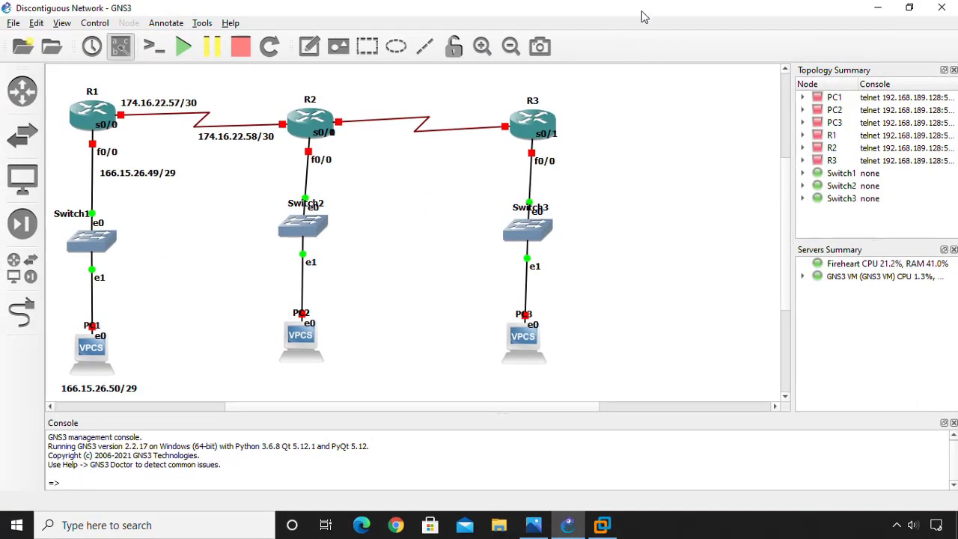
pyautogui.moveTo(640, 9); pyautogui.dragTo(366, 22)
pyautogui.click(797, 30)
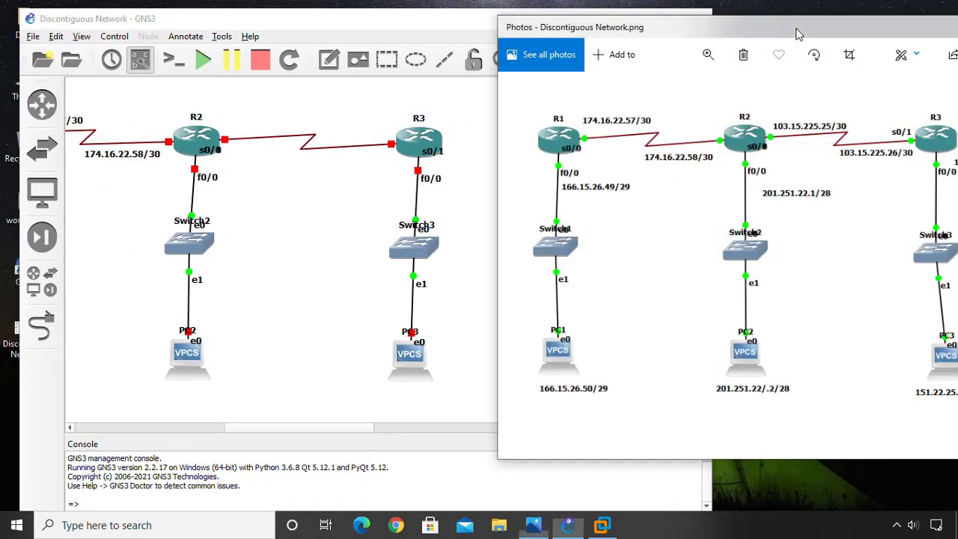
pyautogui.moveTo(778, 36); pyautogui.dragTo(856, 39)
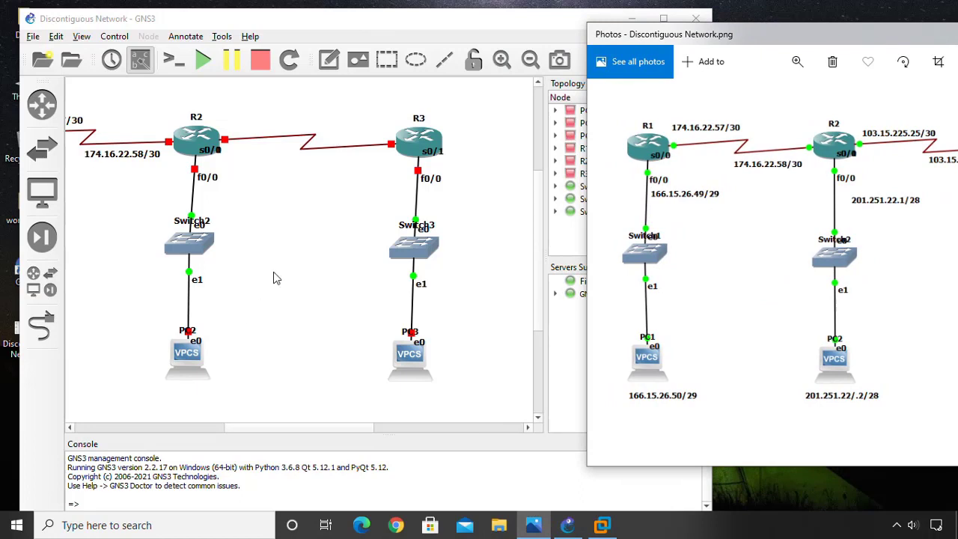
# Label the R2–R3 serial link 103.15.225.25/30 at R2 and 103.15.225.26/30 at R3's s0/1.
pyautogui.click(258, 226)
pyautogui.click(329, 60)
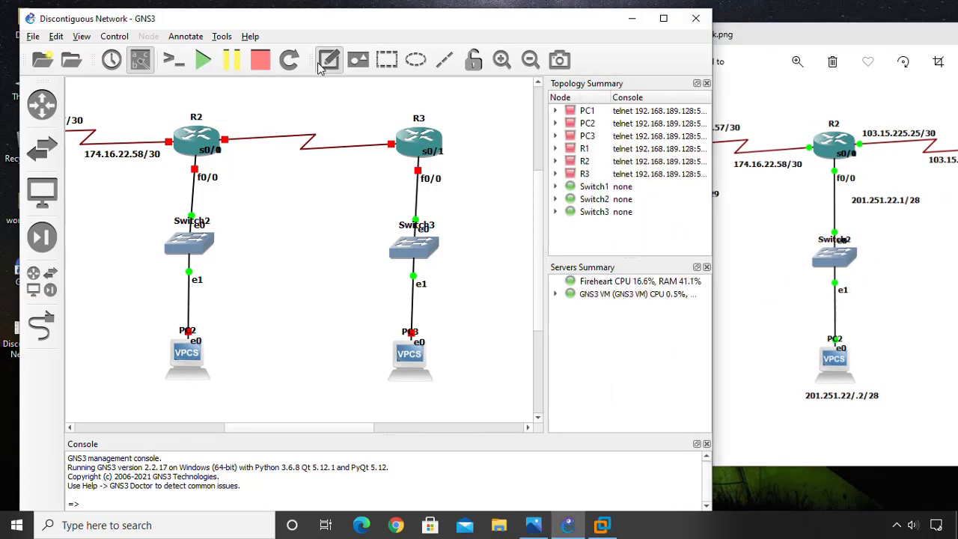
pyautogui.click(234, 119)
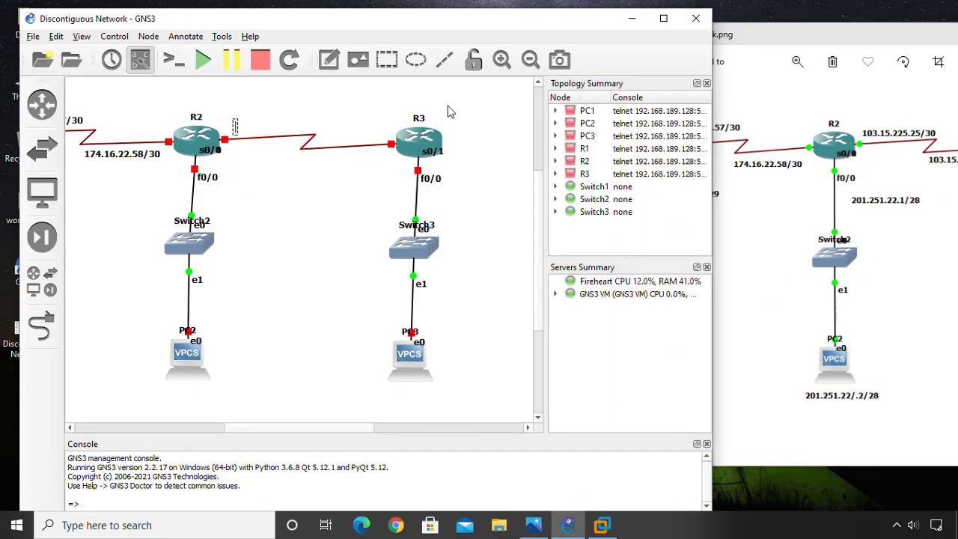
pyautogui.write('103.15.22')
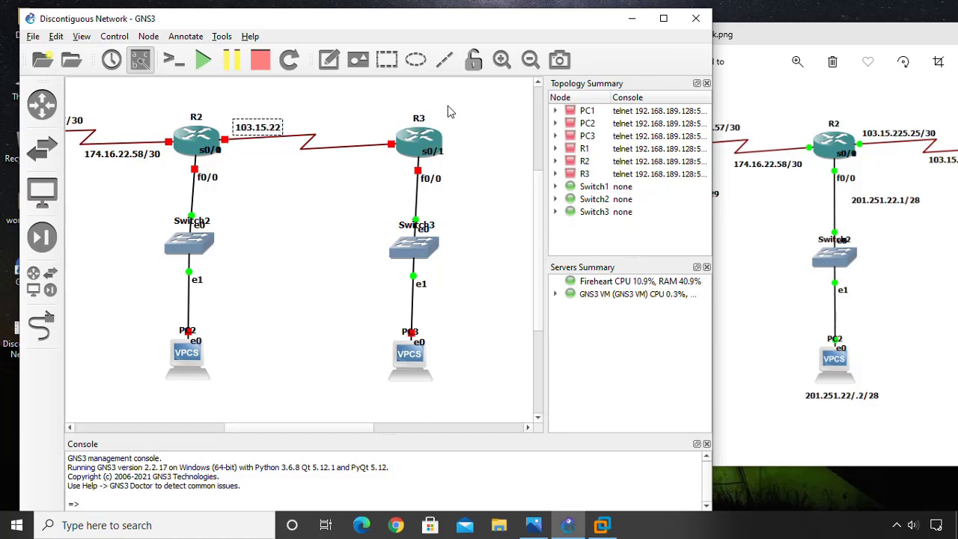
pyautogui.write('5.25/30')
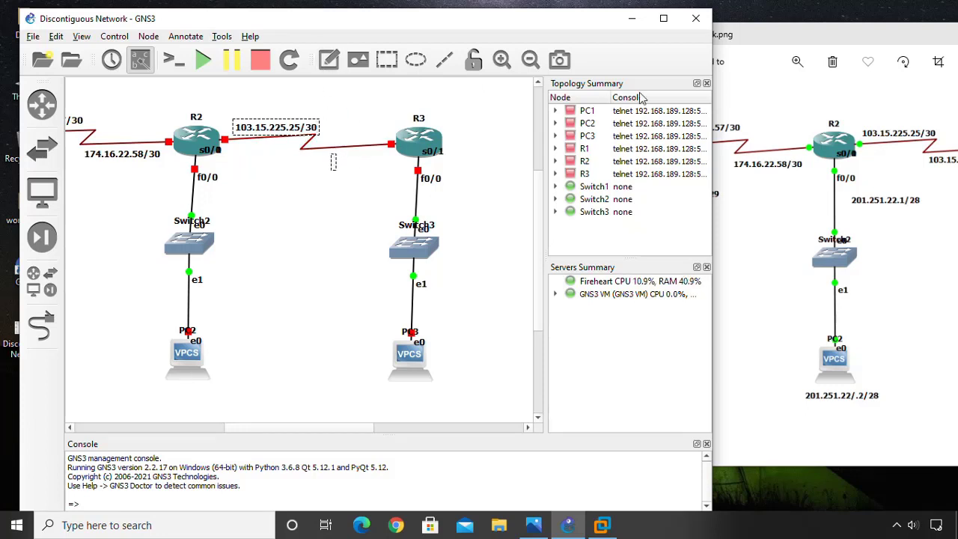
pyautogui.write('103.15.225')
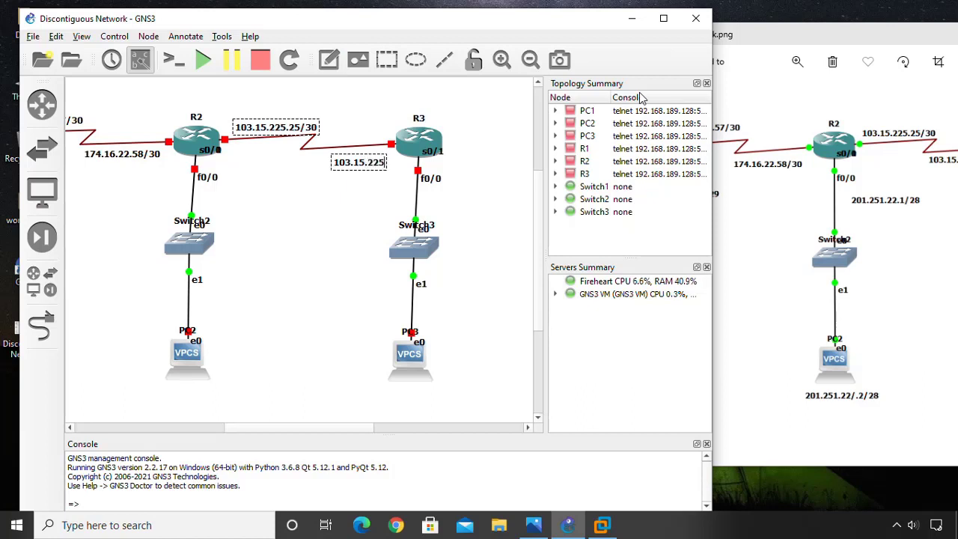
pyautogui.write('.26/3')
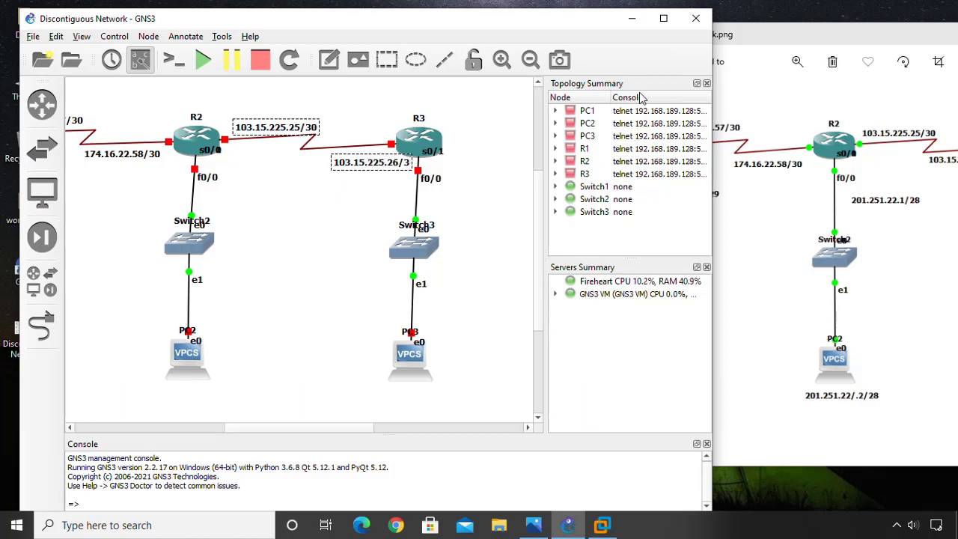
pyautogui.write('0')
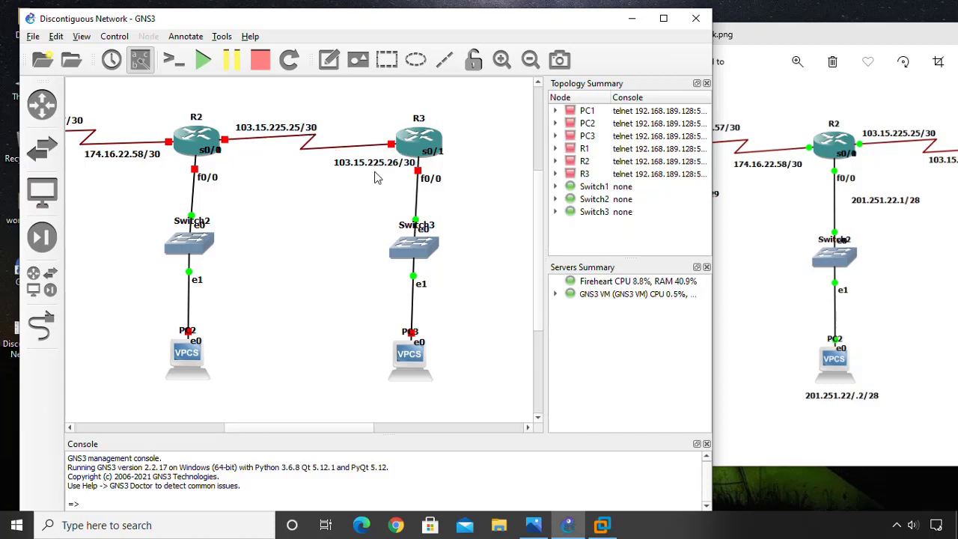
pyautogui.moveTo(379, 169); pyautogui.dragTo(353, 162)
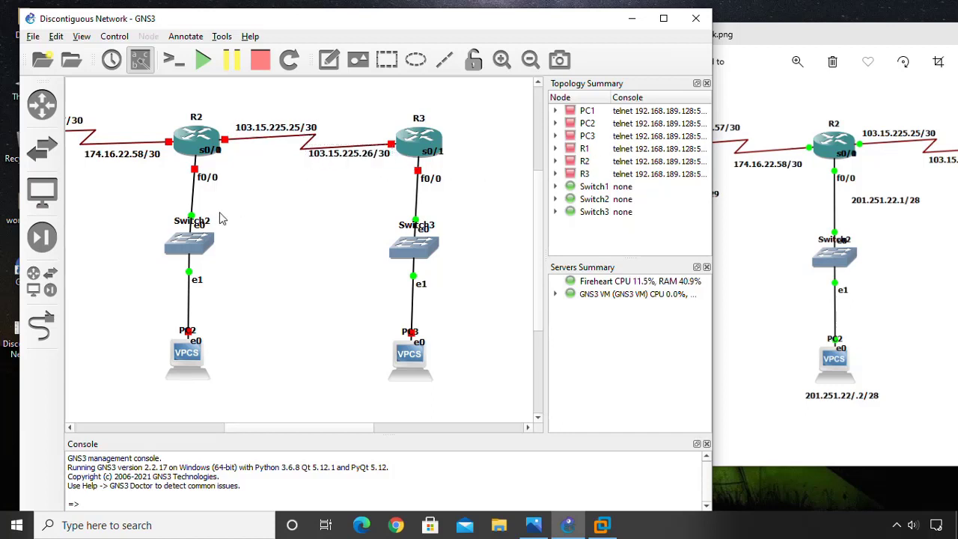
pyautogui.moveTo(258, 135); pyautogui.dragTo(249, 133)
pyautogui.click(285, 245)
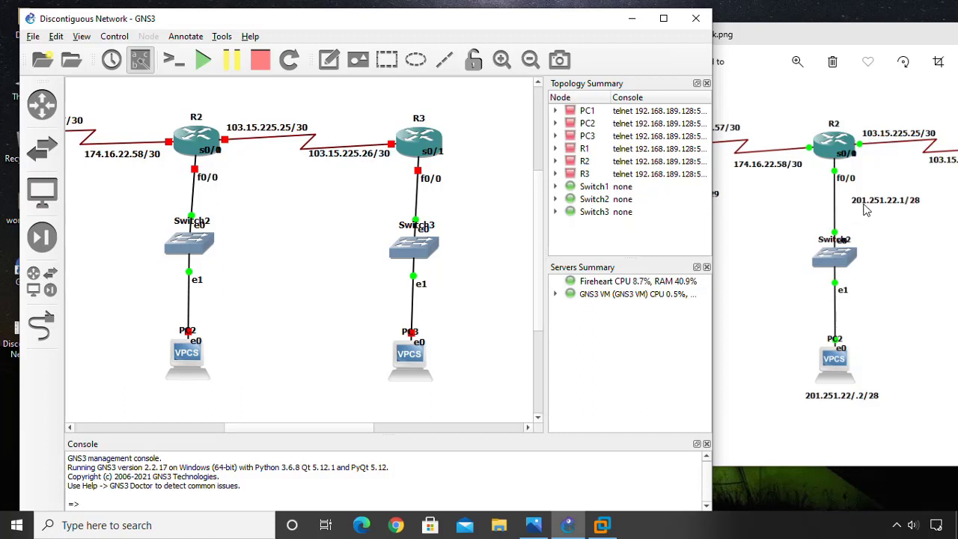
# Add a 201.251.22.1/28 note below R2's f0/0 port.
pyautogui.click(330, 60)
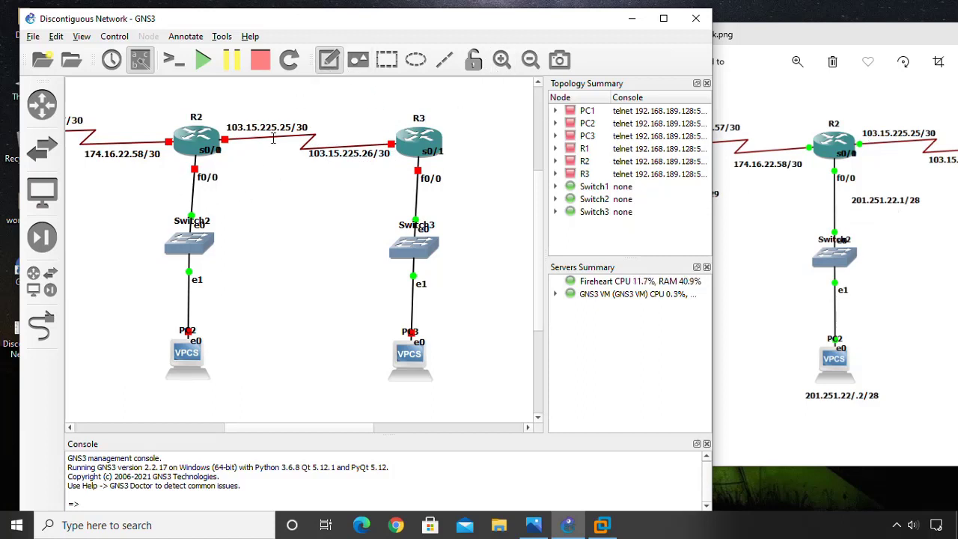
pyautogui.click(206, 188)
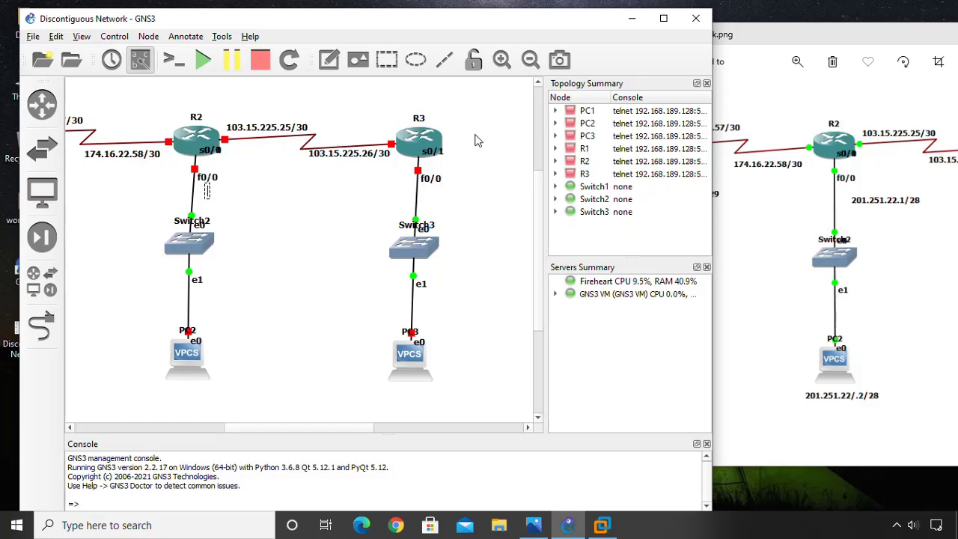
pyautogui.write('201.')
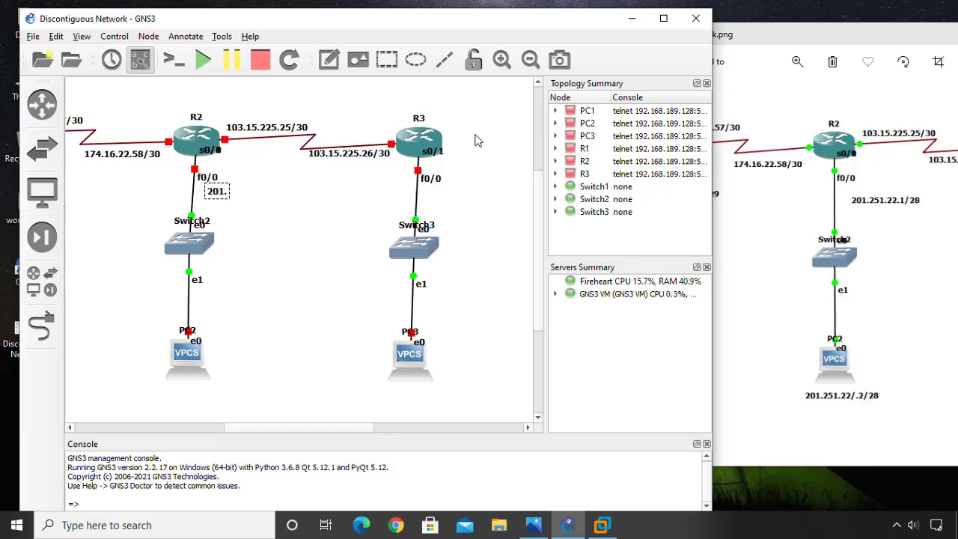
pyautogui.write('251.22')
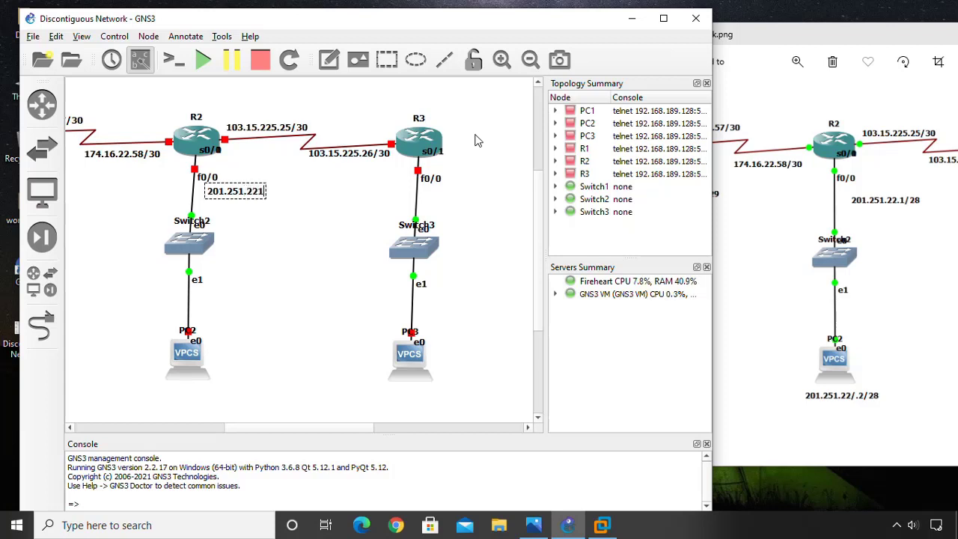
pyautogui.write('.1/')
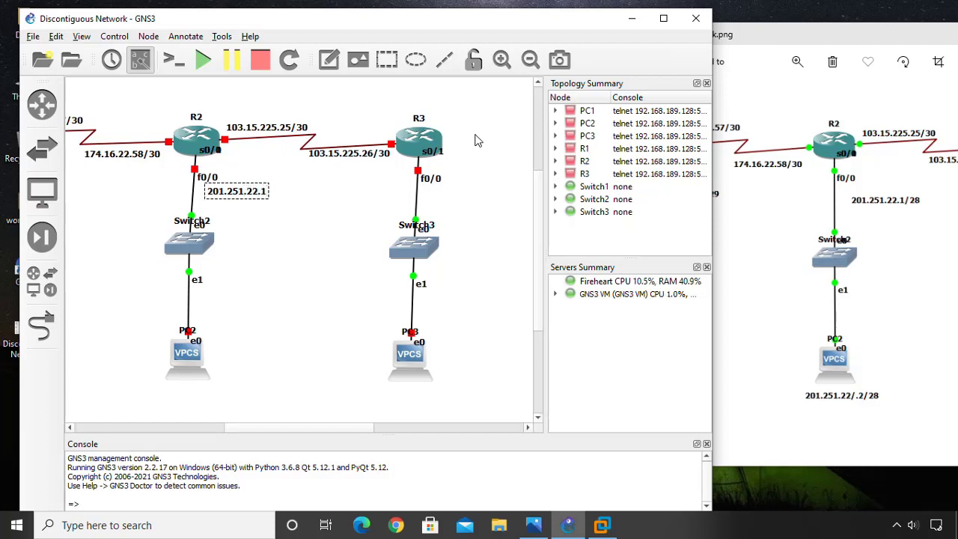
pyautogui.write('8')
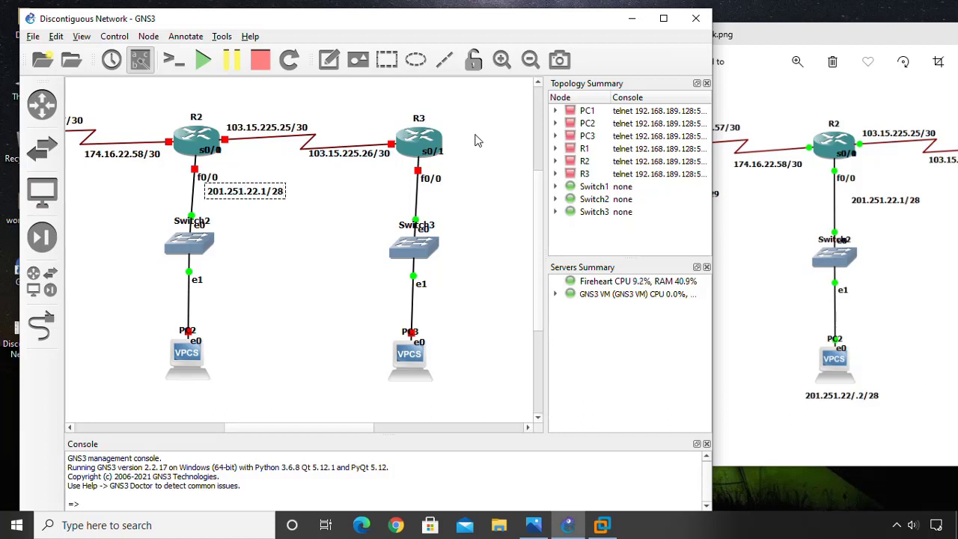
pyautogui.click(287, 239)
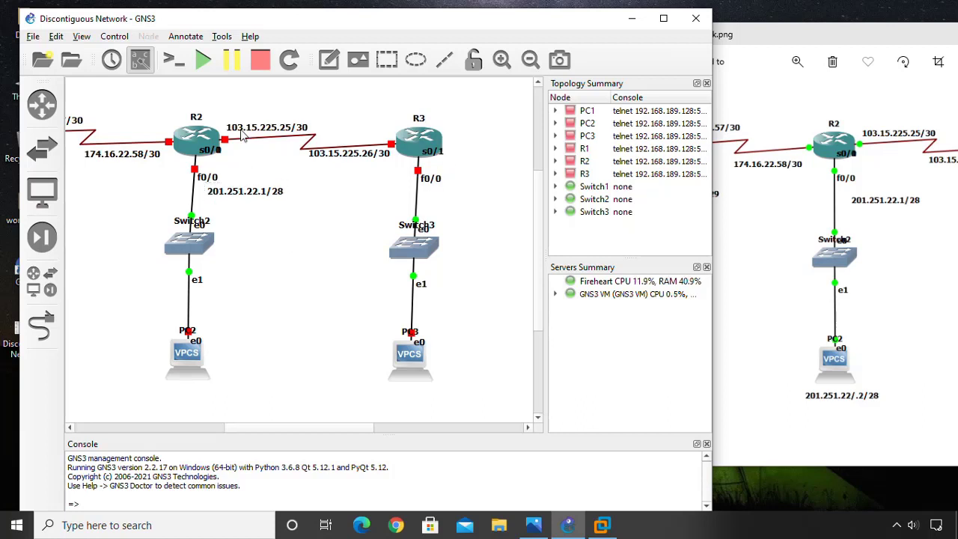
# Add a 201.251.22.2/28 note positioned just under PC2.
pyautogui.click(328, 59)
pyautogui.click(164, 400)
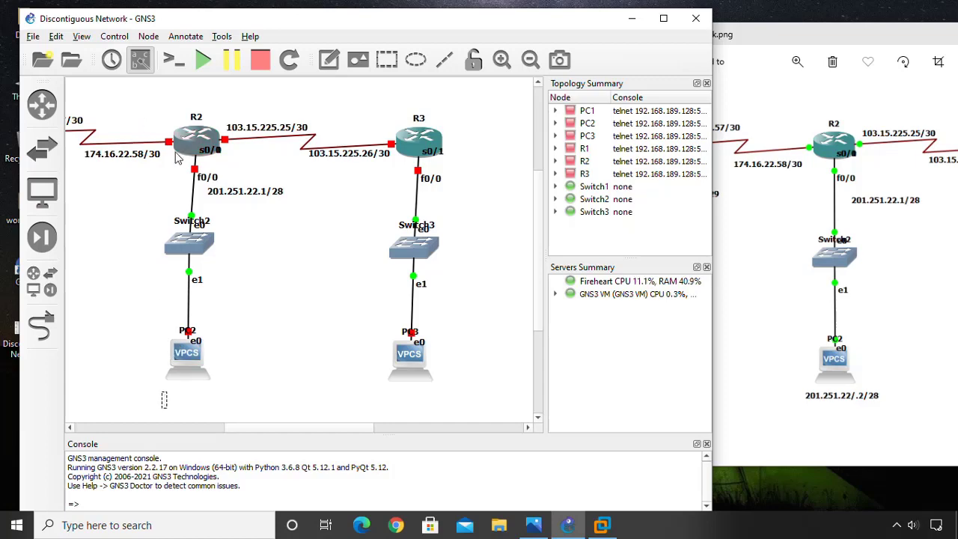
pyautogui.moveTo(176, 156)
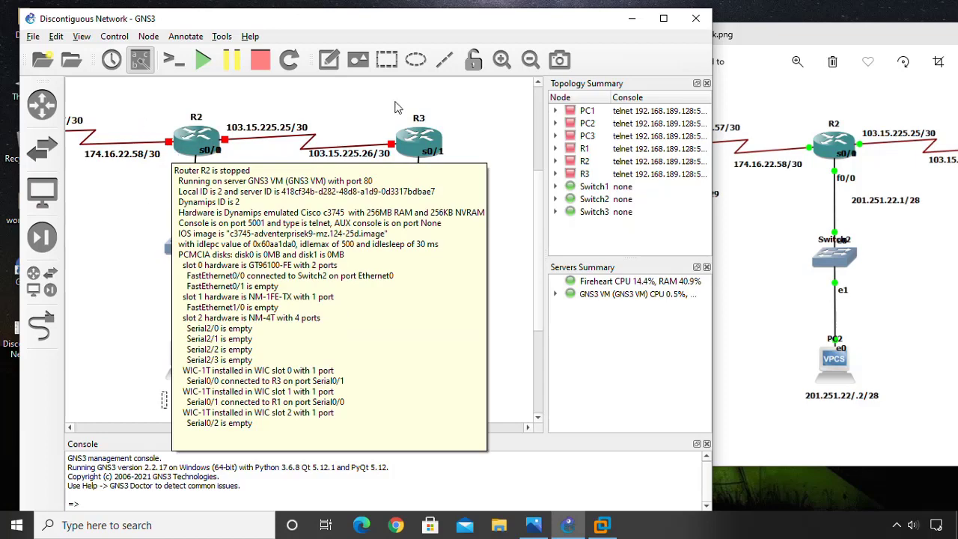
pyautogui.write('201')
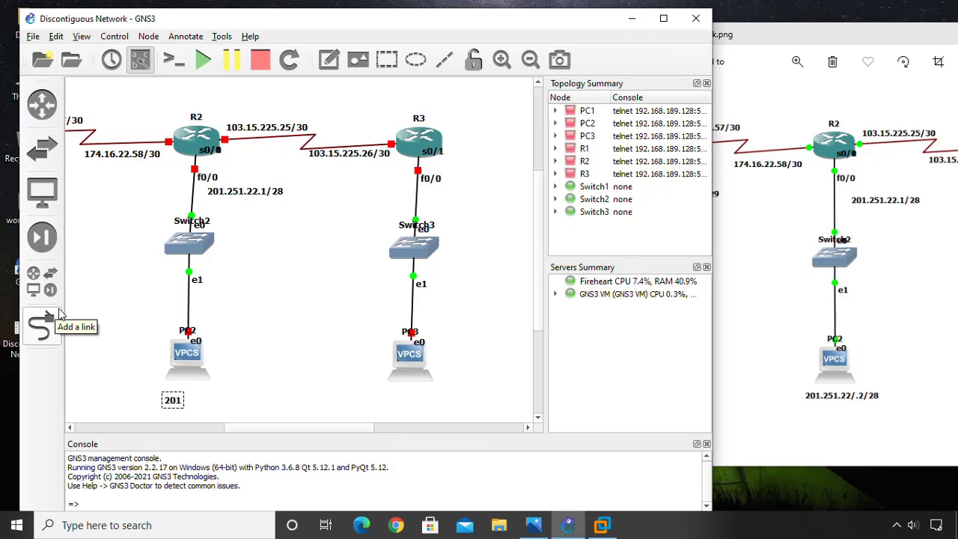
pyautogui.write('.251.22')
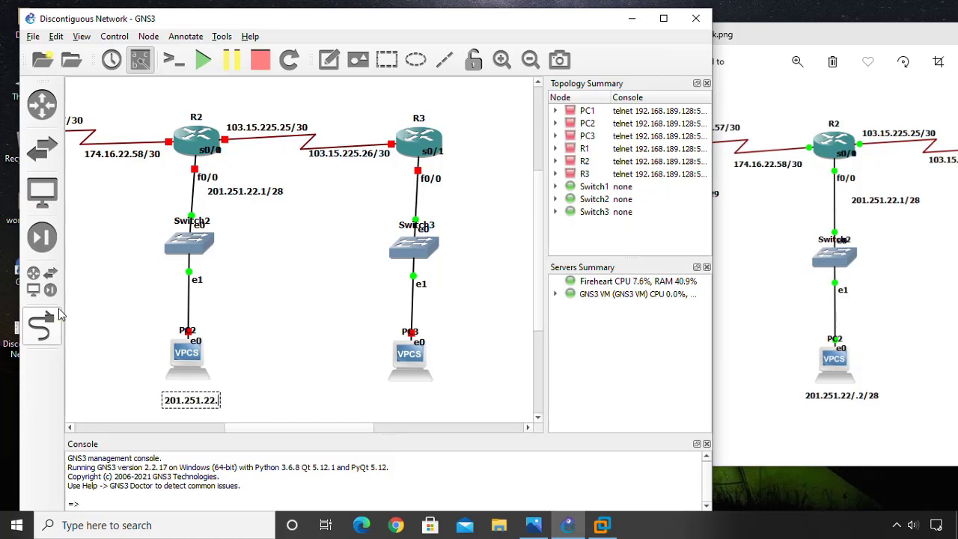
pyautogui.write('.2/')
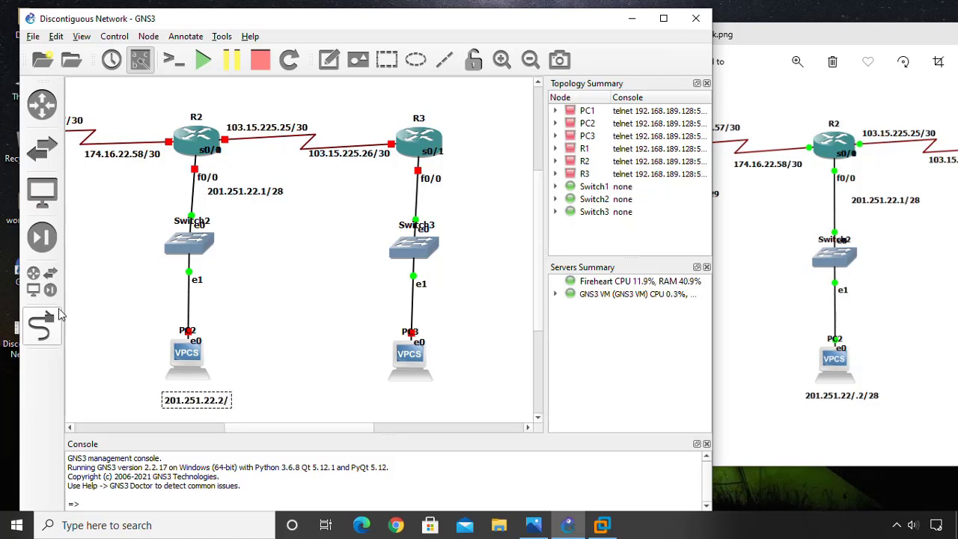
pyautogui.write('28')
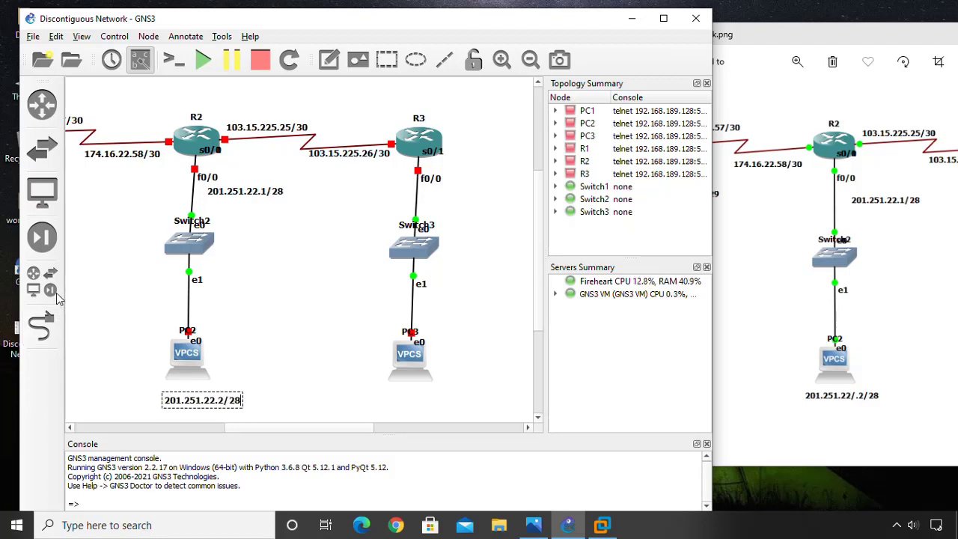
pyautogui.click(353, 350)
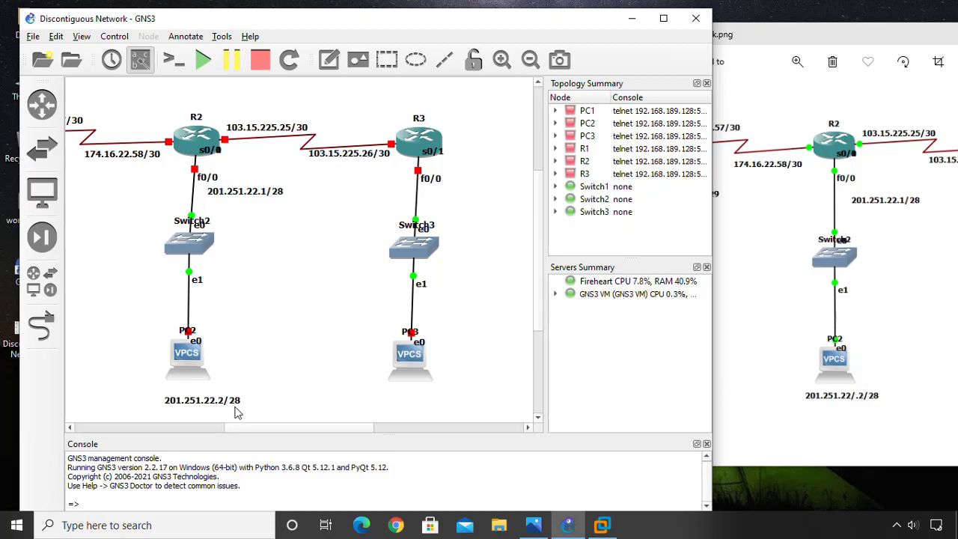
pyautogui.moveTo(218, 404); pyautogui.dragTo(206, 398)
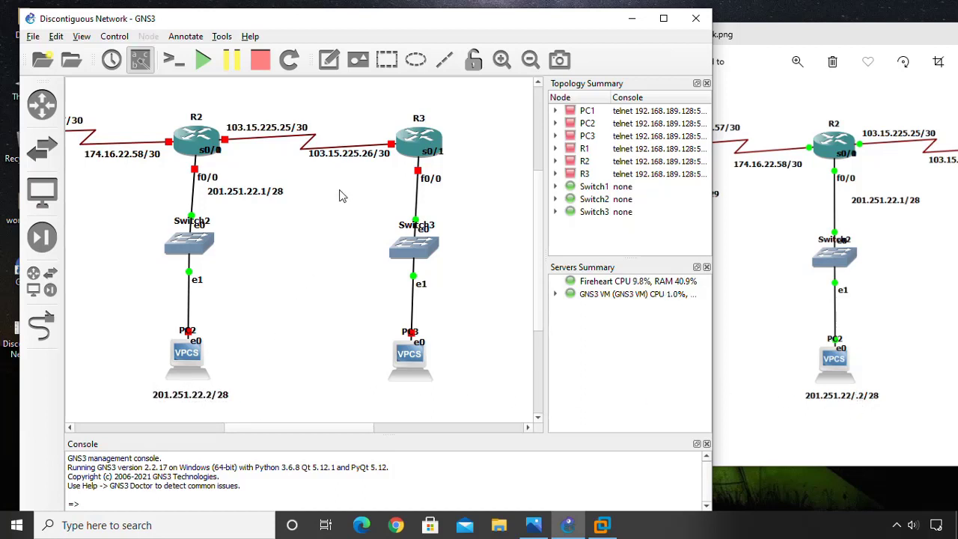
# Reposition the reference diagram to show R3's 151.22.25.x addresses, with GNS3 back in front.
pyautogui.click(755, 189)
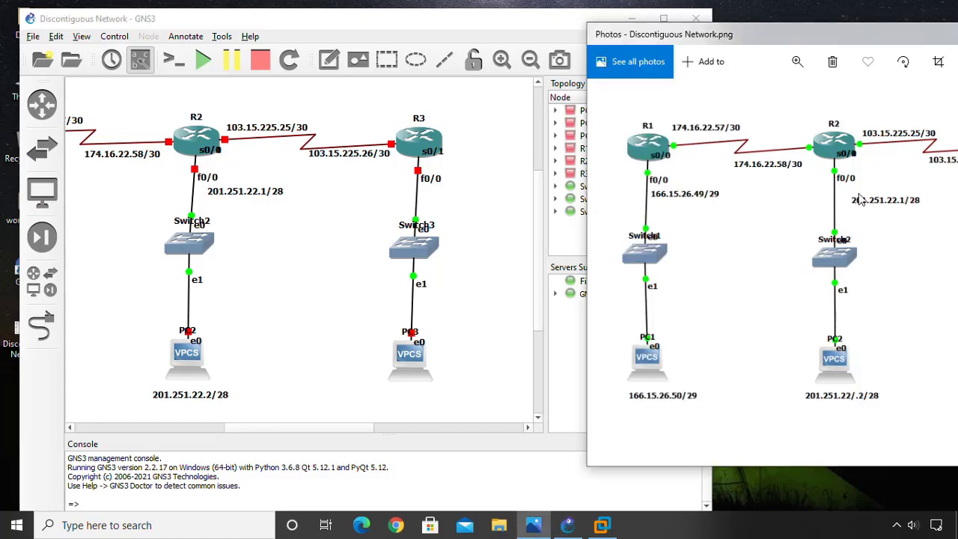
pyautogui.moveTo(844, 41); pyautogui.dragTo(652, 203)
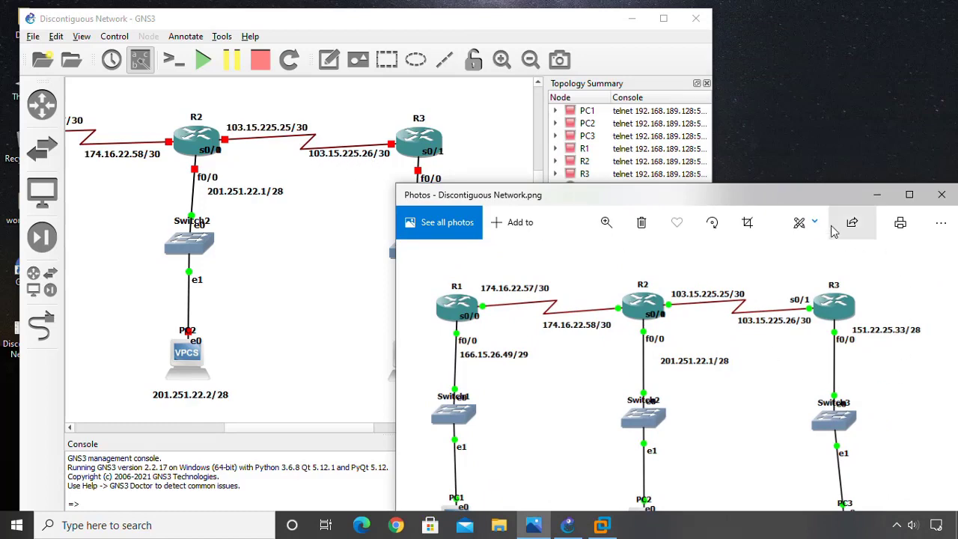
pyautogui.moveTo(783, 201); pyautogui.dragTo(648, 42)
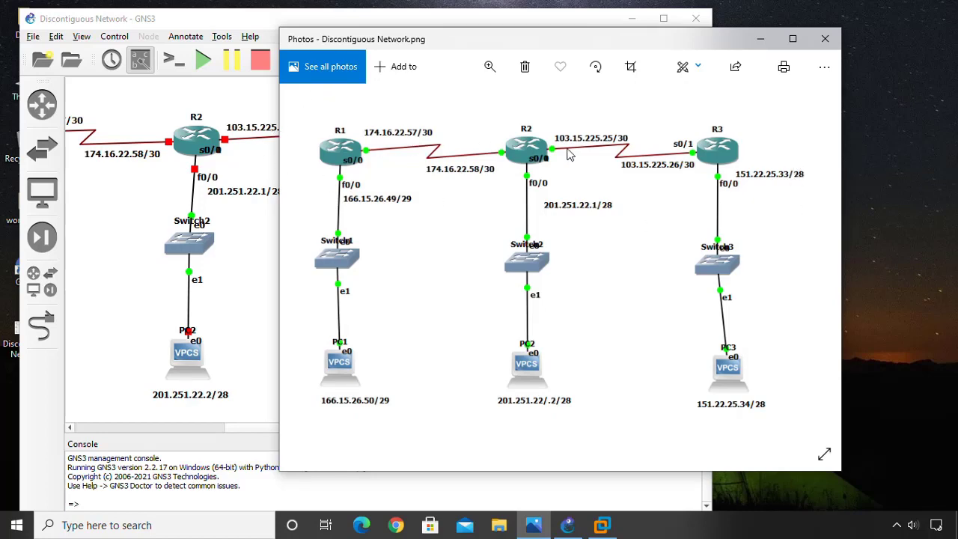
pyautogui.moveTo(521, 50); pyautogui.dragTo(668, 56)
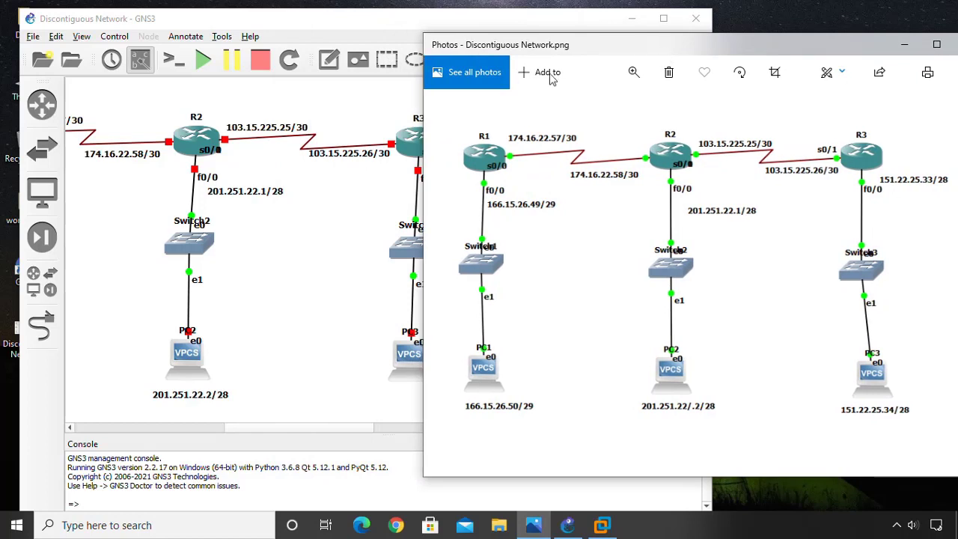
pyautogui.click(310, 223)
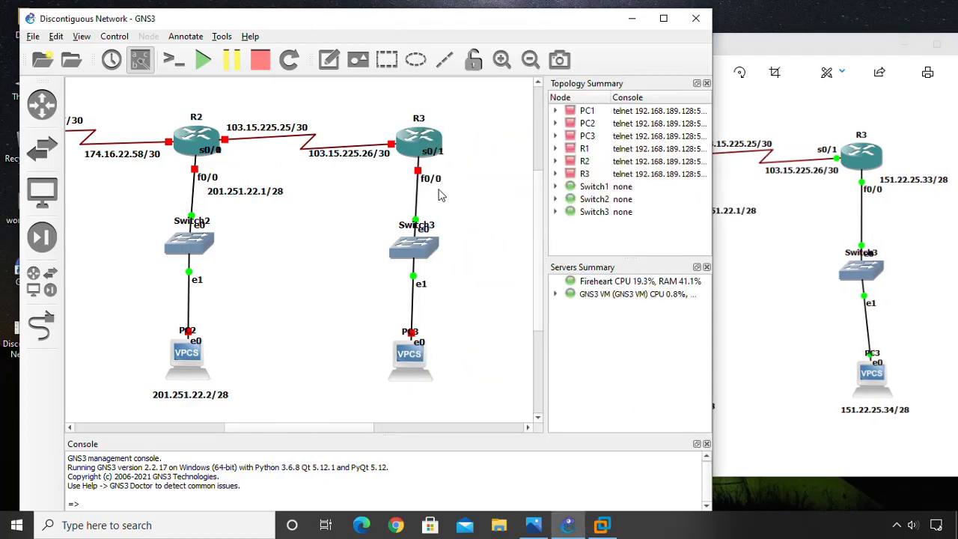
# Add a 151.22.25.33/28 note beside R3's f0/0 port.
pyautogui.click(328, 60)
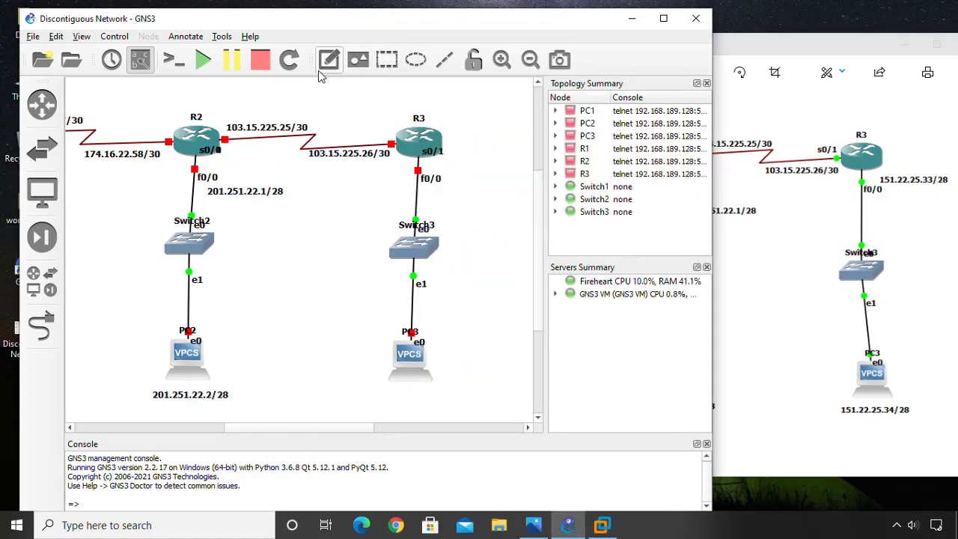
pyautogui.click(441, 167)
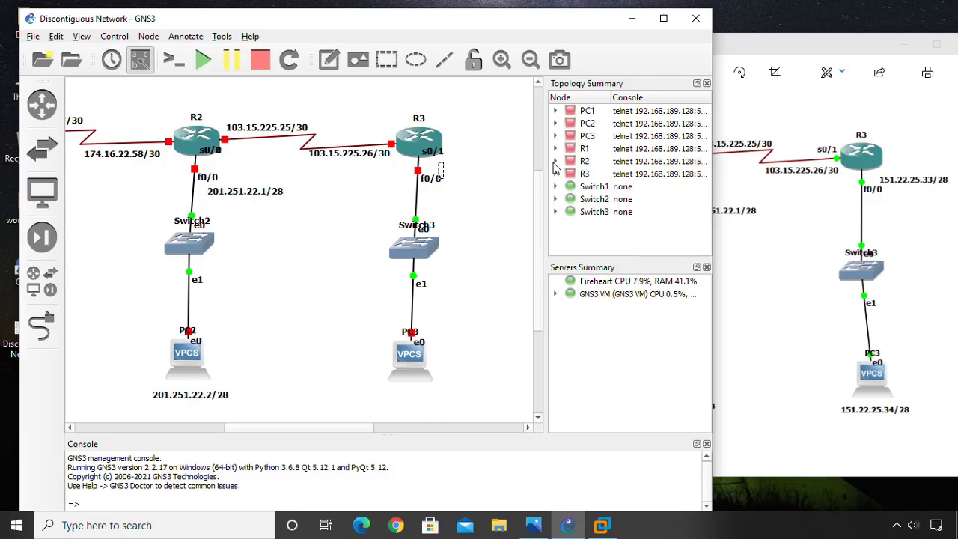
pyautogui.write('151.22.25.33')
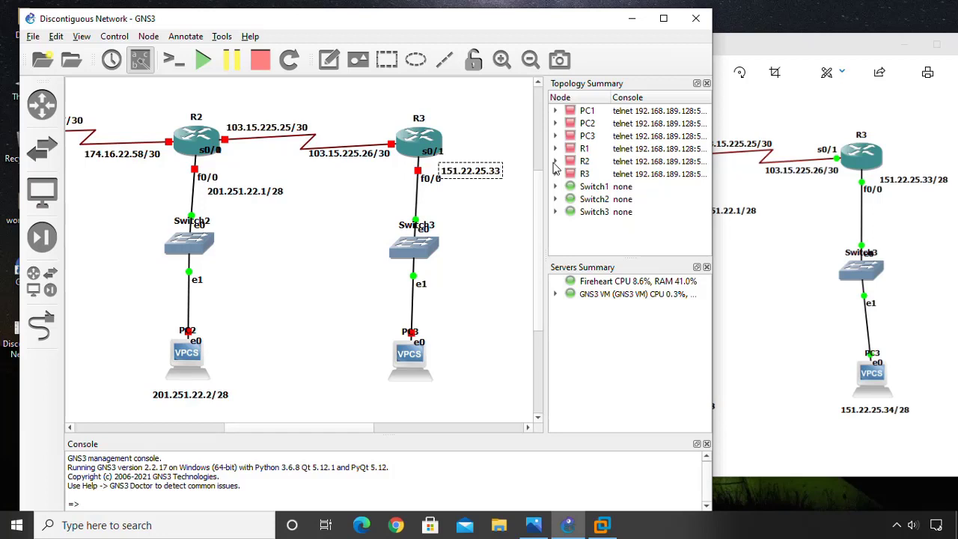
pyautogui.write('/28')
# Add a 151.22.25.34/28 note below PC3 and align the 151.22.25.33/28 note beside R3's f0/0.
pyautogui.click(328, 59)
pyautogui.click(392, 386)
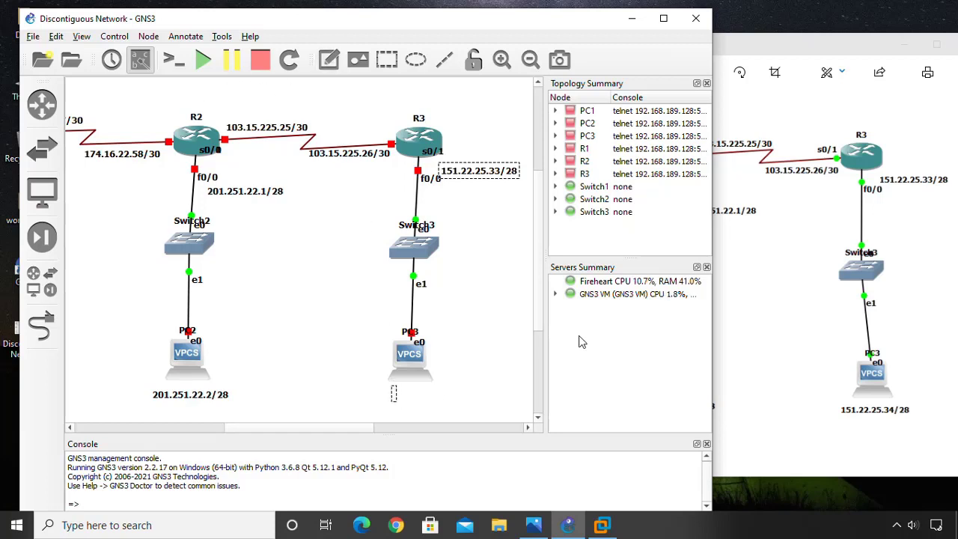
pyautogui.write('151.22.25.')
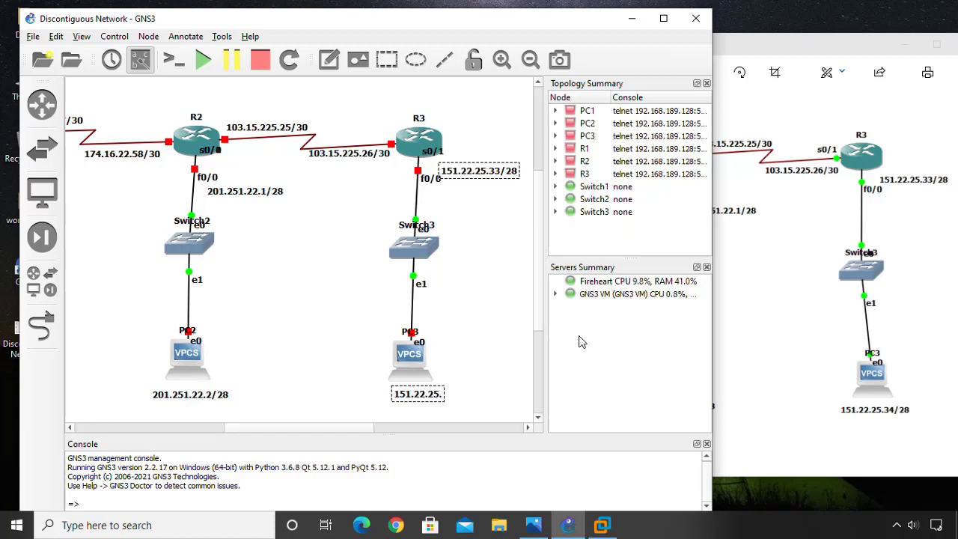
pyautogui.write('34/')
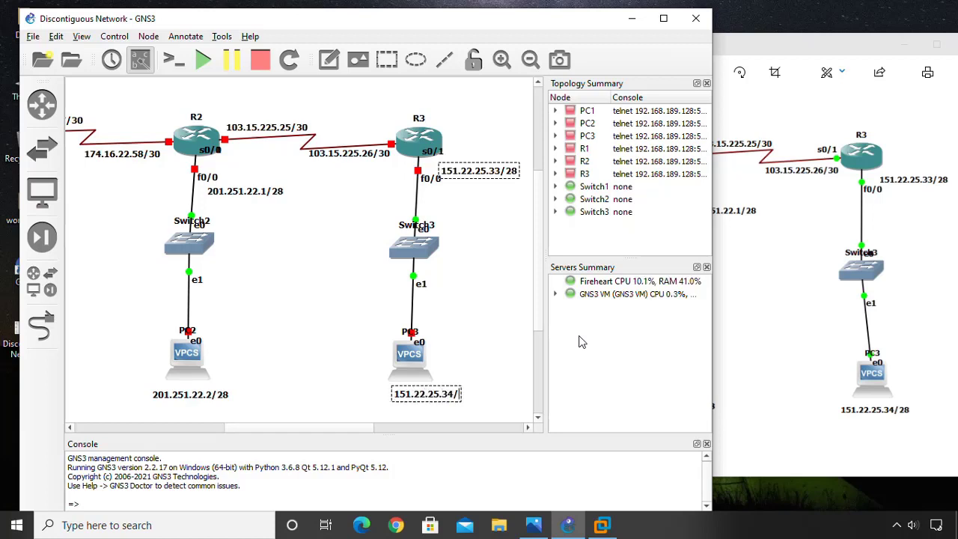
pyautogui.write('28')
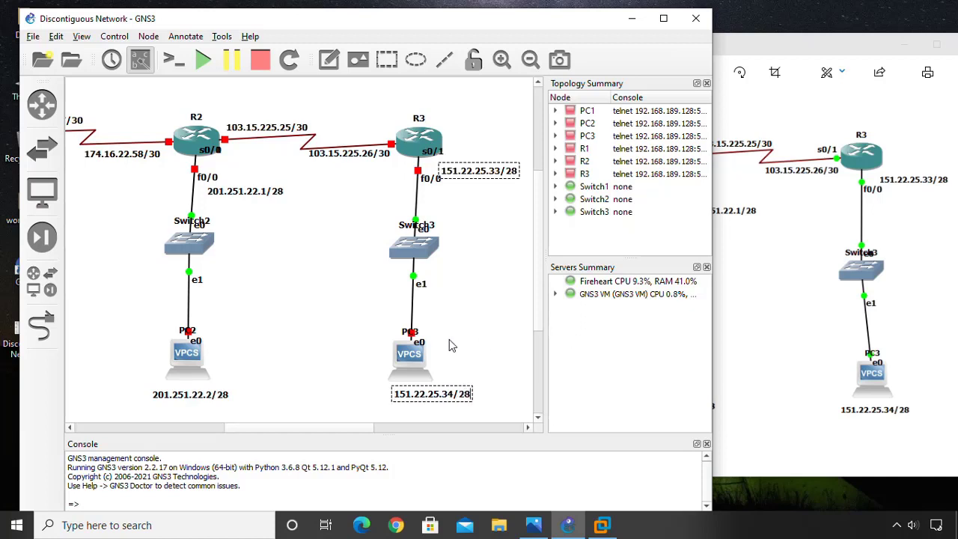
pyautogui.click(485, 330)
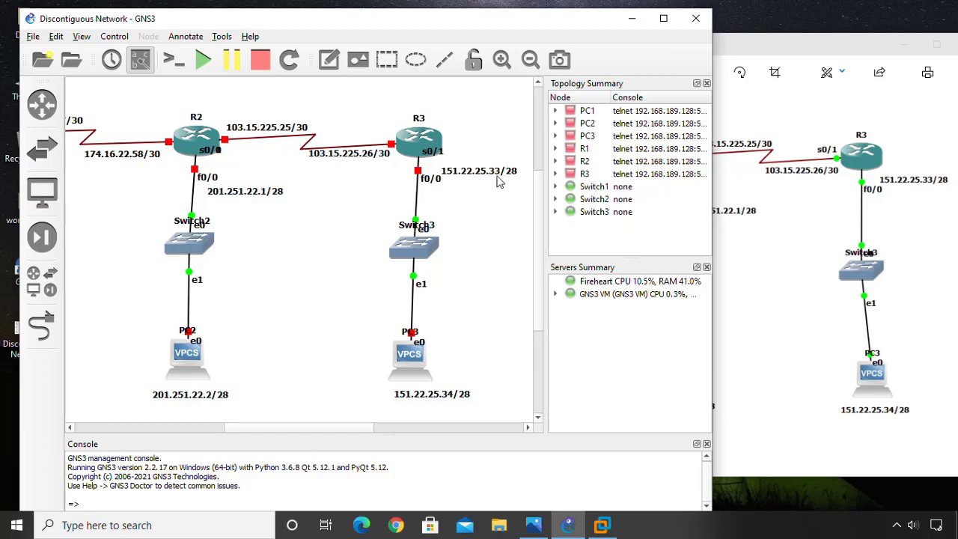
pyautogui.moveTo(491, 177); pyautogui.dragTo(483, 174)
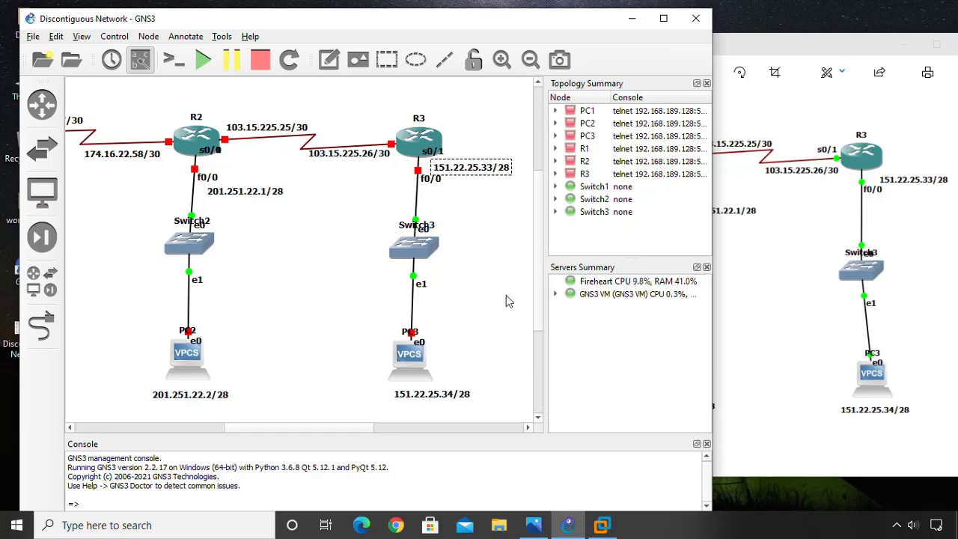
pyautogui.click(506, 295)
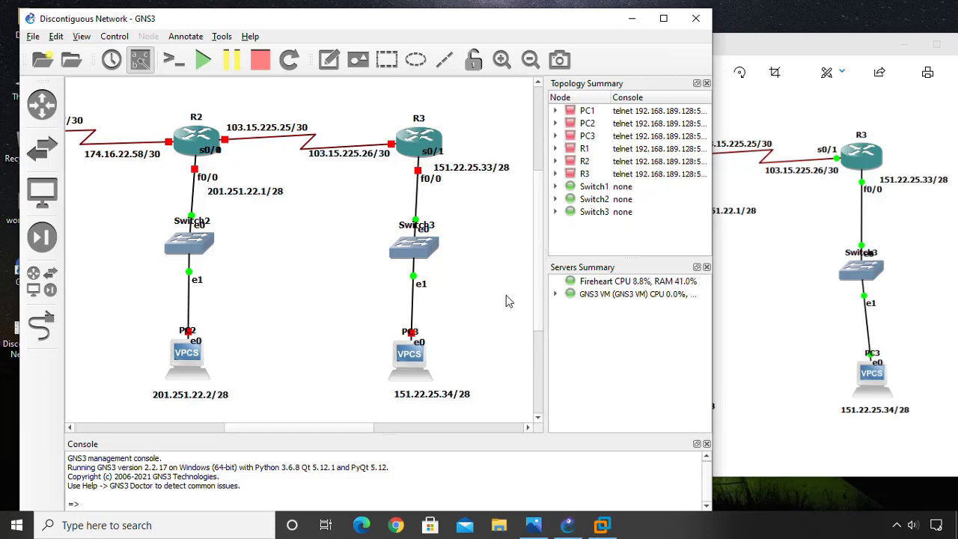
# Maximize GNS3 and bring the reference diagram up over the topology.
pyautogui.click(663, 18)
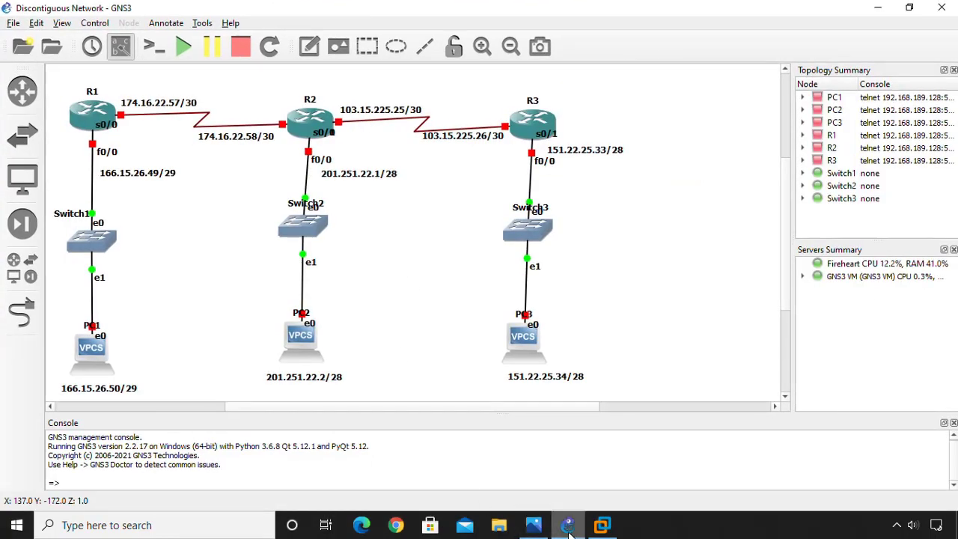
pyautogui.click(542, 525)
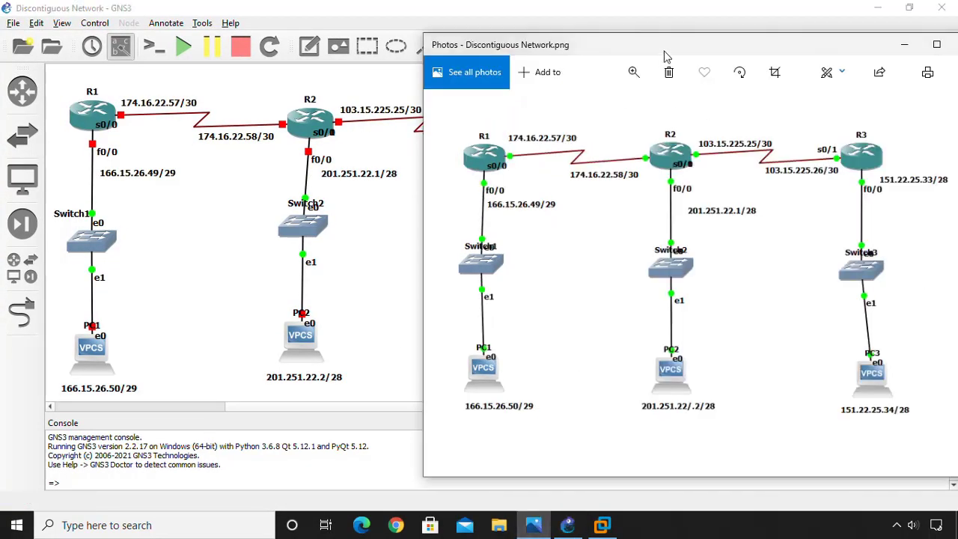
pyautogui.moveTo(606, 53); pyautogui.dragTo(627, 53)
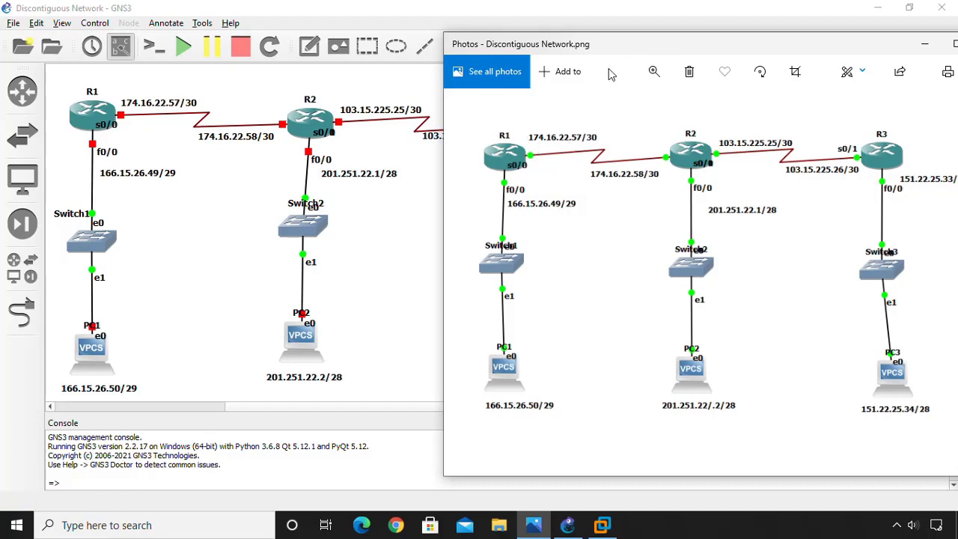
pyautogui.moveTo(603, 52); pyautogui.dragTo(571, 33)
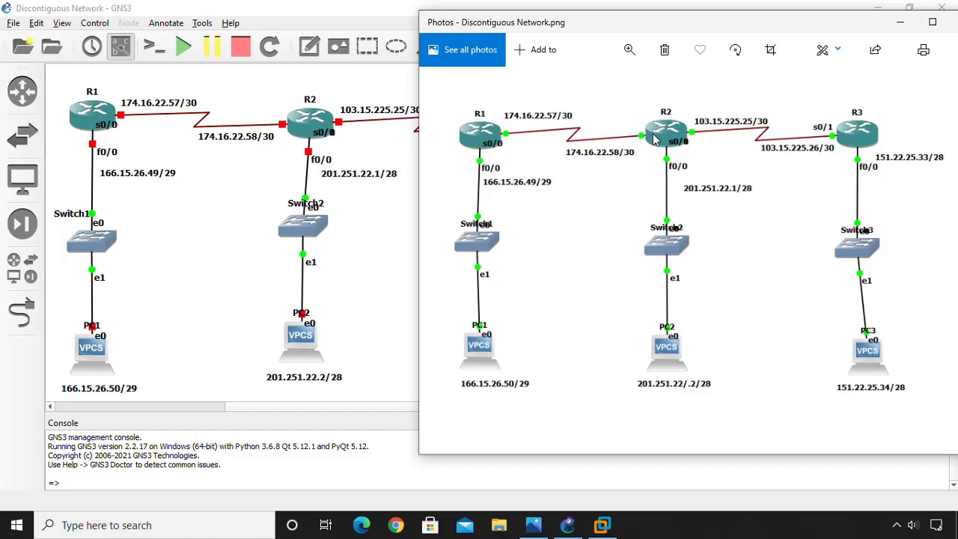
# Slide the diagram around to compare it with the three routers, then minimize it.
pyautogui.moveTo(676, 21); pyautogui.dragTo(731, 29)
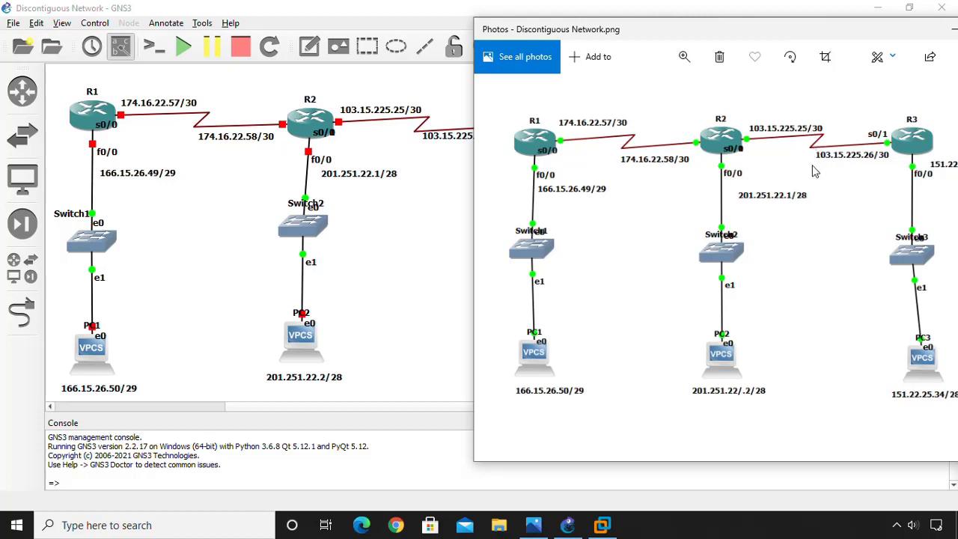
pyautogui.moveTo(668, 37); pyautogui.dragTo(644, 41)
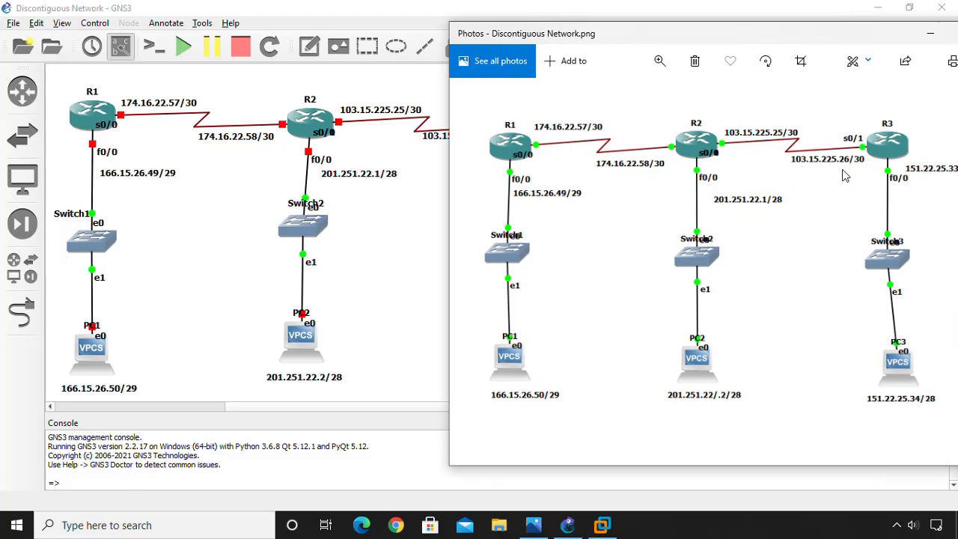
pyautogui.moveTo(733, 45); pyautogui.dragTo(787, 52)
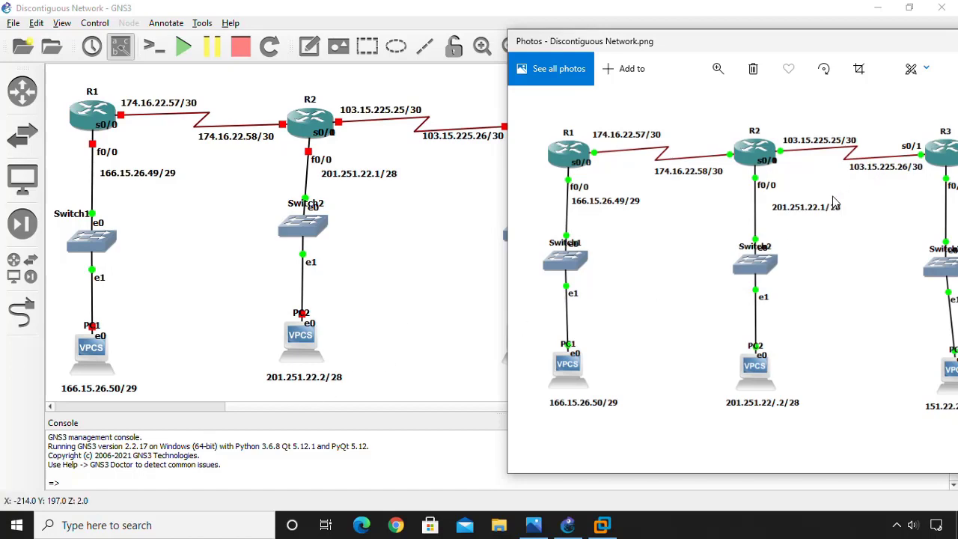
pyautogui.moveTo(828, 45); pyautogui.dragTo(274, 64)
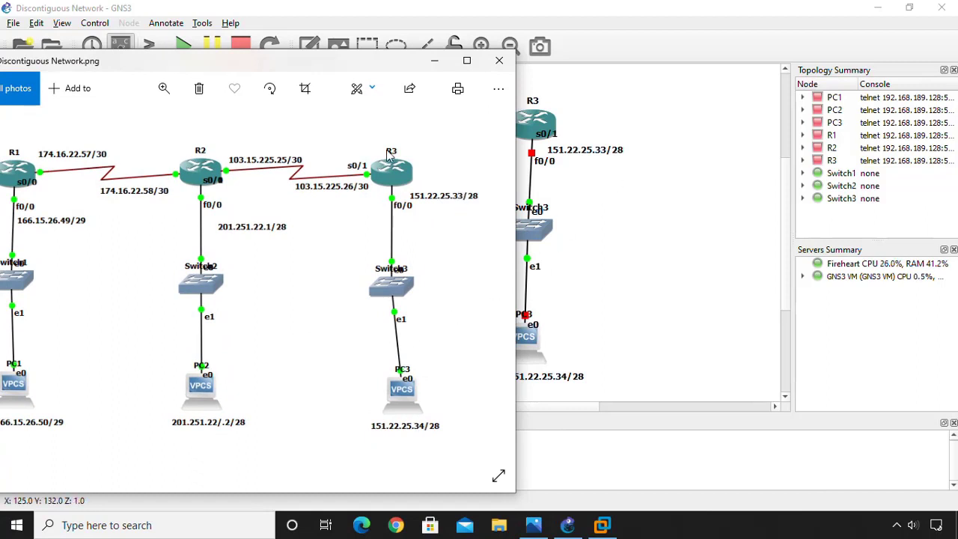
pyautogui.click(434, 60)
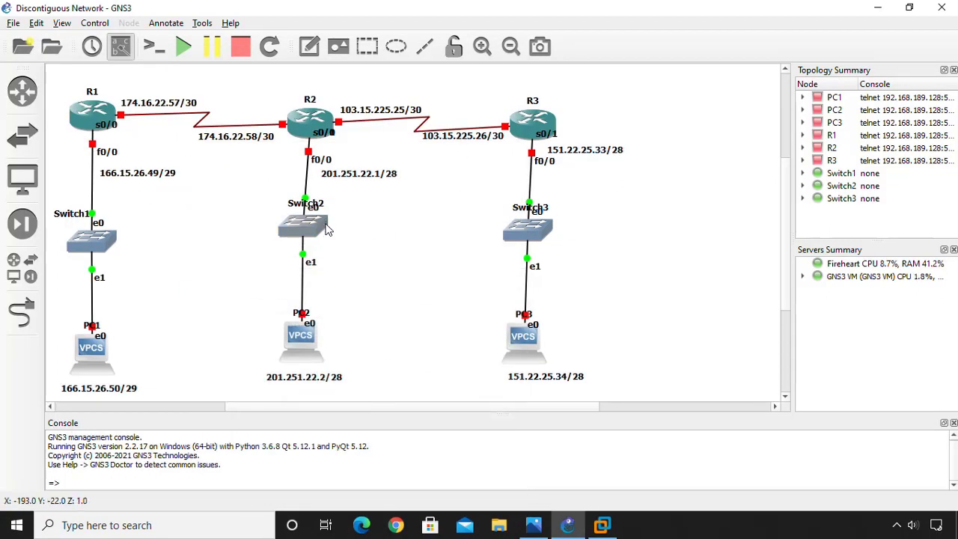
# Lower Switch2, PC2, PC3, Switch3 and the 151.22.25.33/28 label to match the reference layout.
pyautogui.moveTo(303, 229); pyautogui.dragTo(306, 245)
pyautogui.moveTo(294, 352); pyautogui.dragTo(301, 389)
pyautogui.click(479, 300)
pyautogui.moveTo(544, 379); pyautogui.dragTo(535, 387)
pyautogui.moveTo(514, 356); pyautogui.dragTo(524, 367)
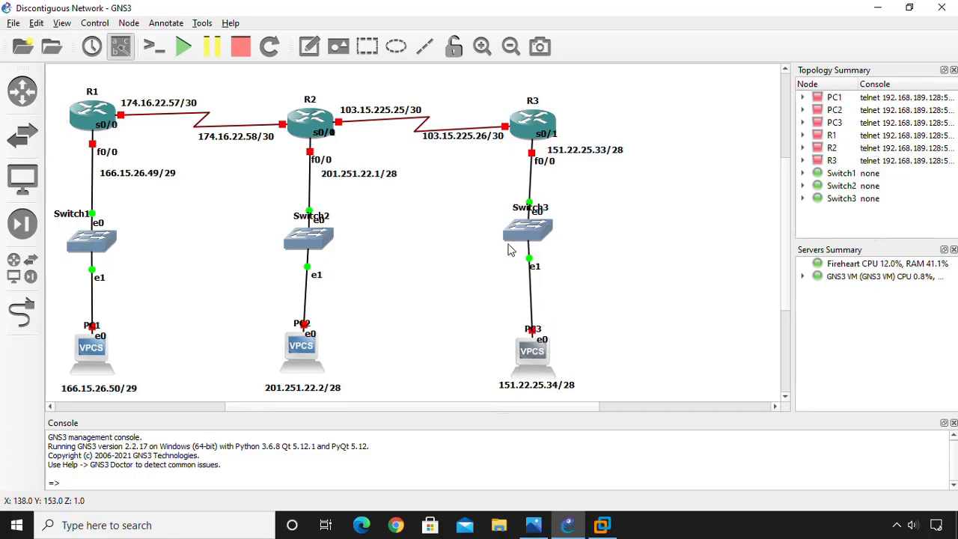
pyautogui.moveTo(514, 239); pyautogui.dragTo(524, 261)
pyautogui.moveTo(573, 150); pyautogui.dragTo(569, 150)
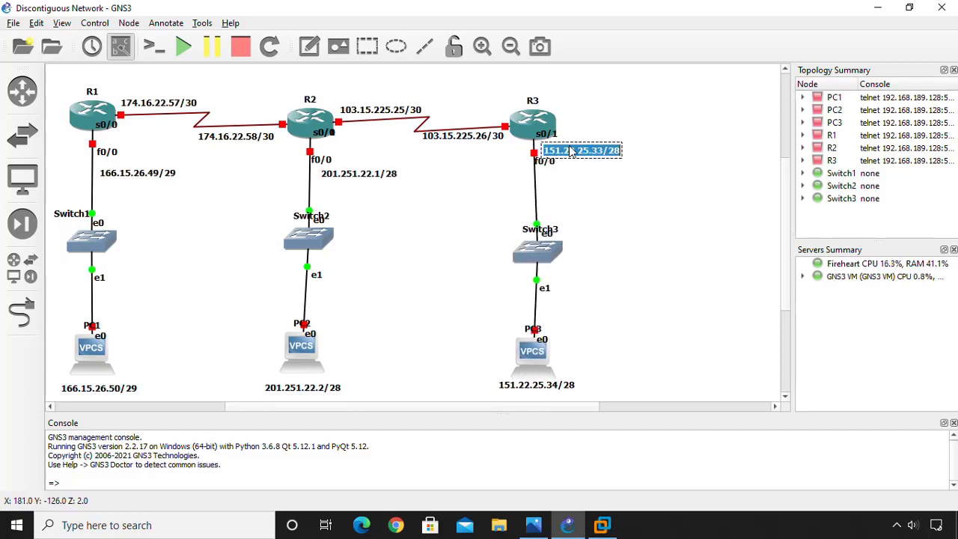
pyautogui.click(665, 188)
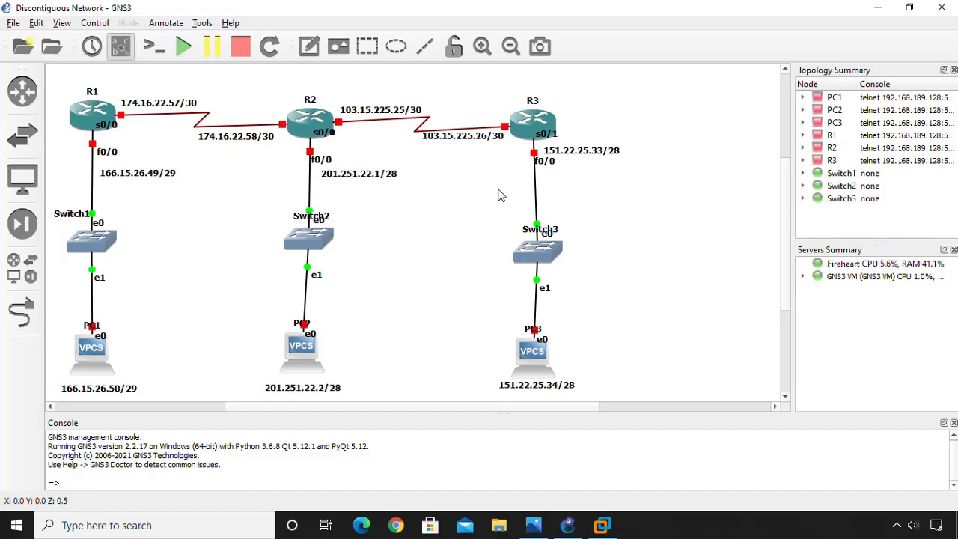
# Reopen the reference diagram and position it so R3 stays visible.
pyautogui.click(532, 524)
pyautogui.moveTo(287, 66); pyautogui.dragTo(800, 68)
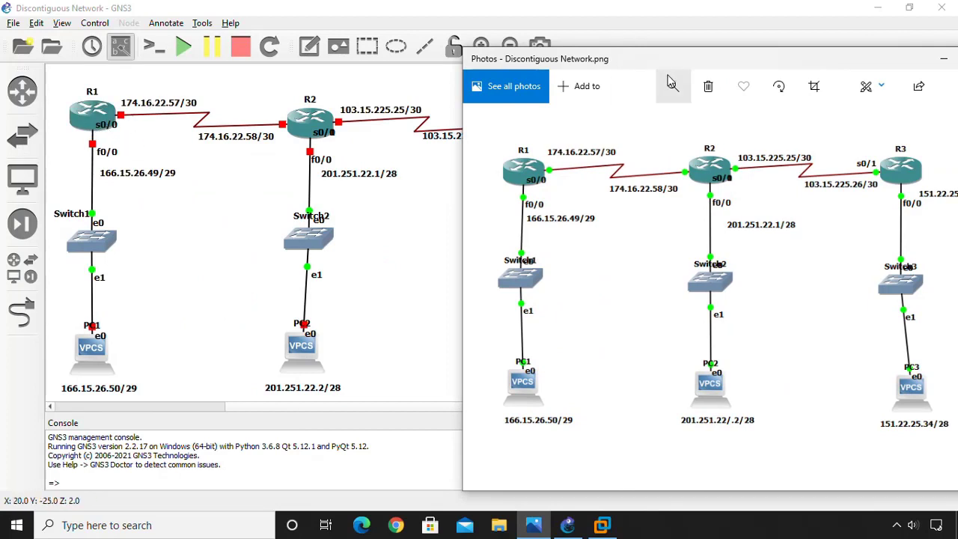
pyautogui.moveTo(673, 64); pyautogui.dragTo(538, 18)
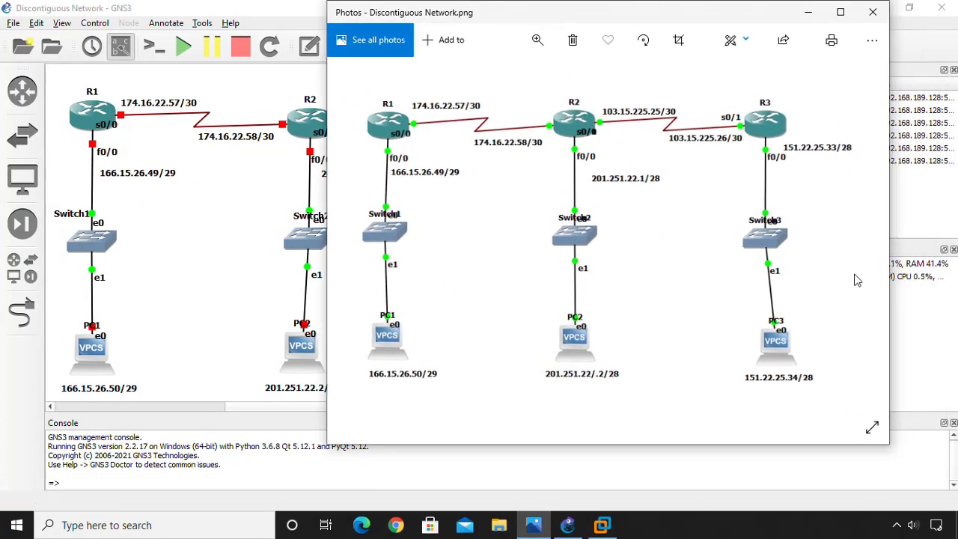
# Minimize the reference diagram and view R1's info tooltip, which shows it stopped.
pyautogui.click(806, 13)
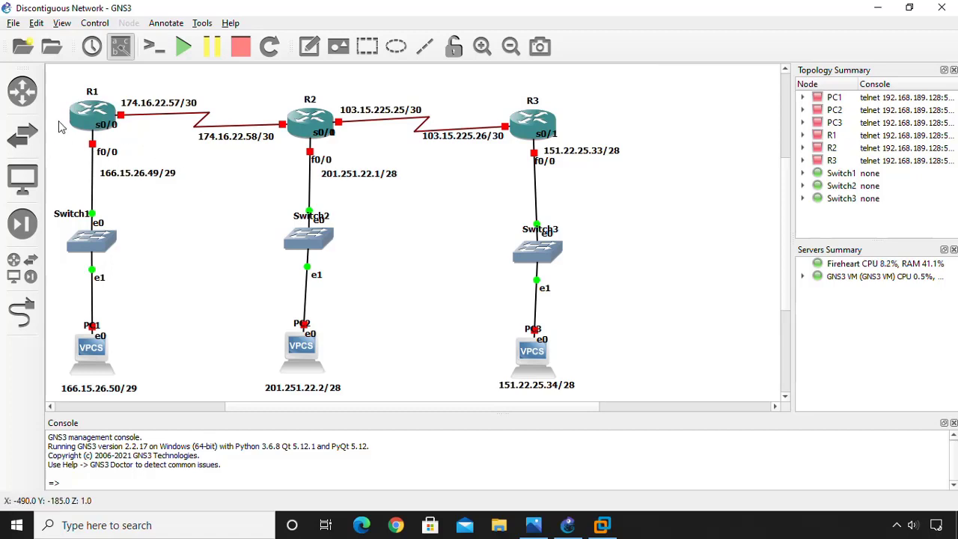
pyautogui.moveTo(88, 124)
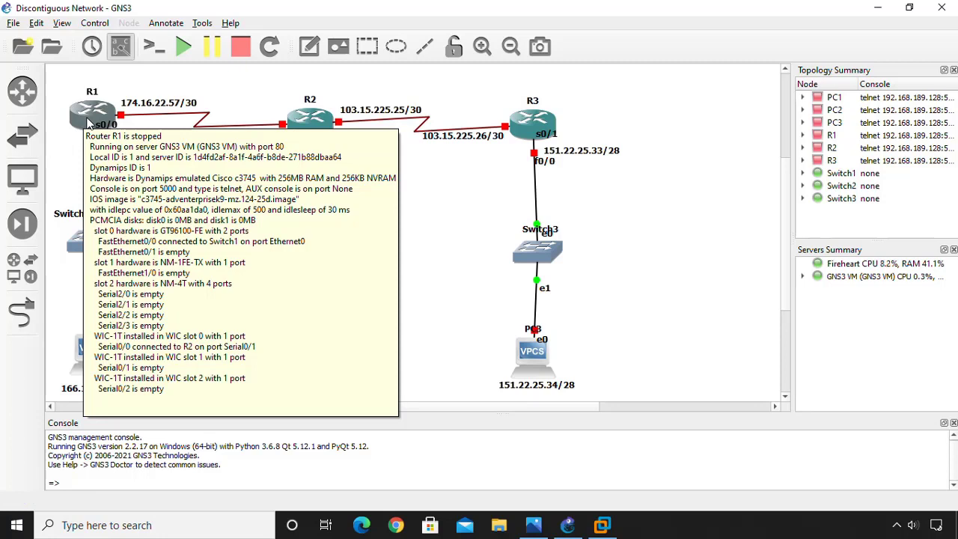
pyautogui.click(90, 119)
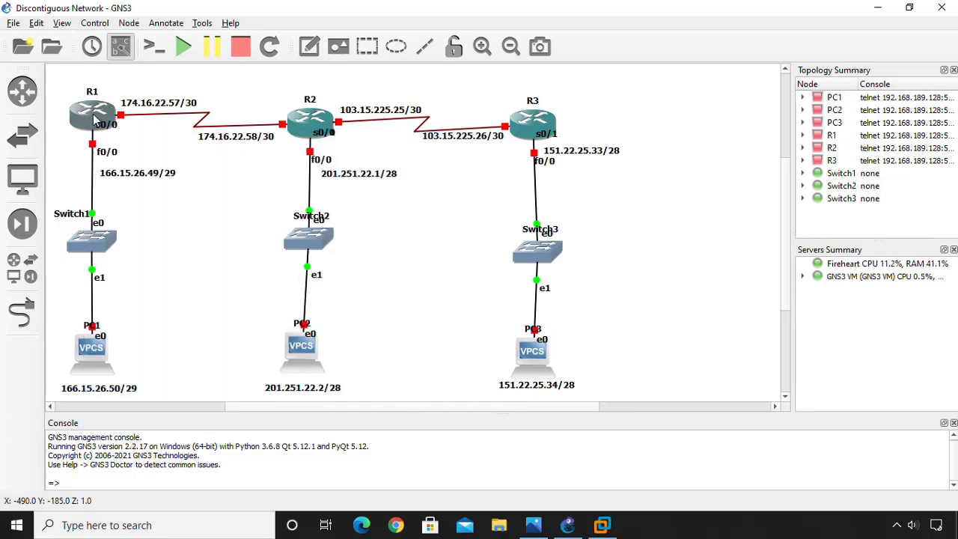
pyautogui.rightClick(90, 119)
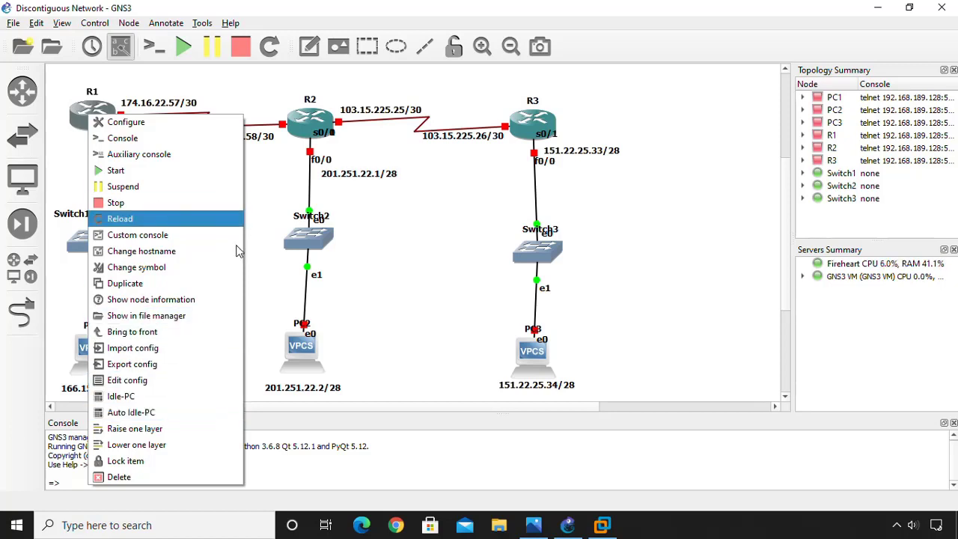
pyautogui.click(278, 315)
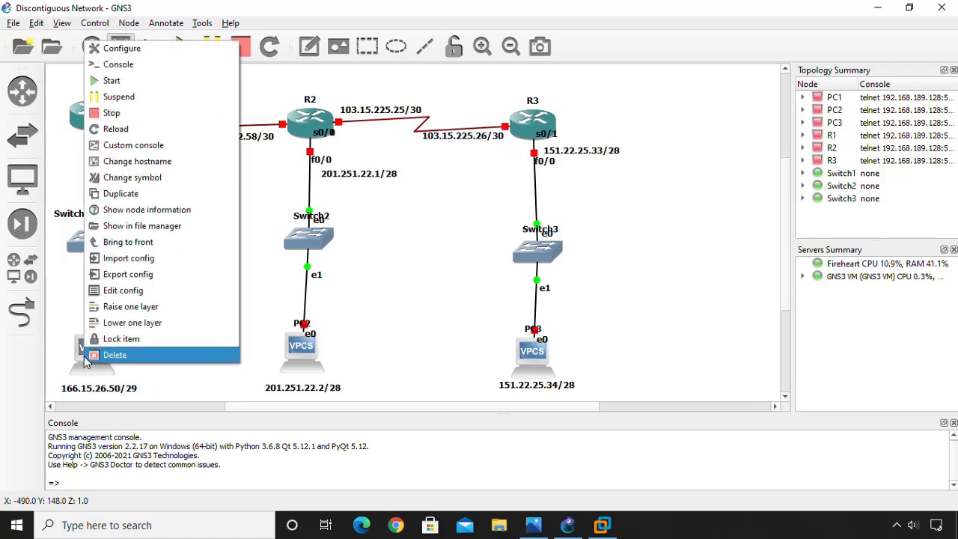
pyautogui.click(273, 286)
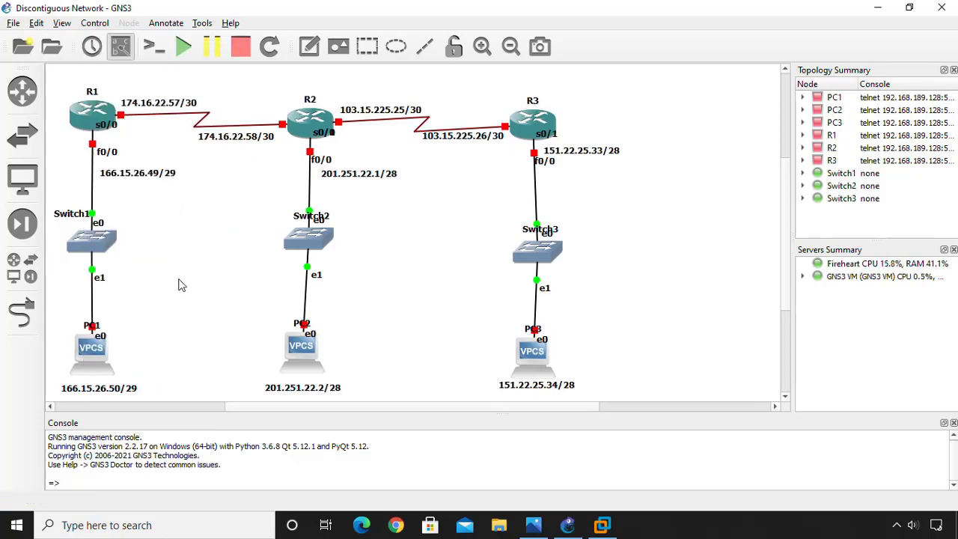
# Start all nodes in the topology, answering Yes in Confirm Start All.
pyautogui.click(183, 49)
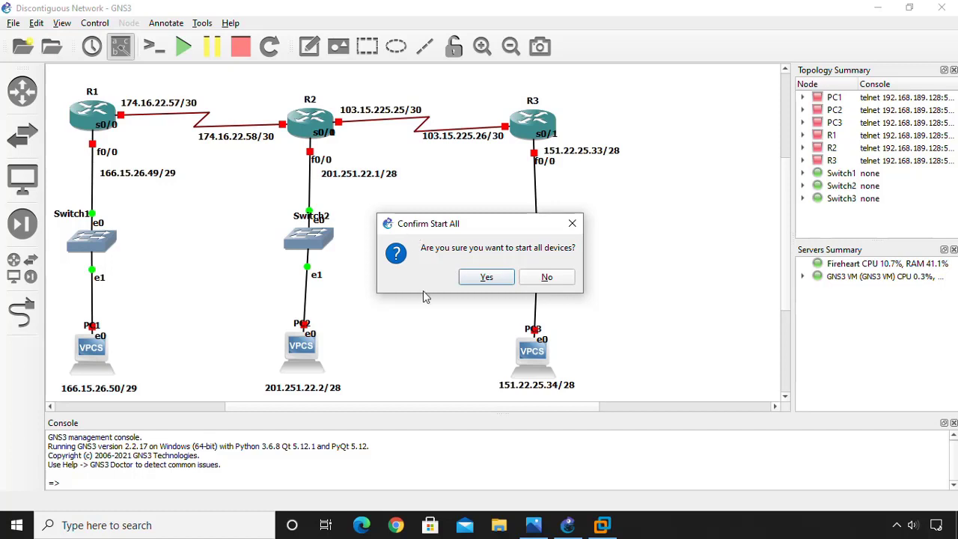
pyautogui.click(482, 282)
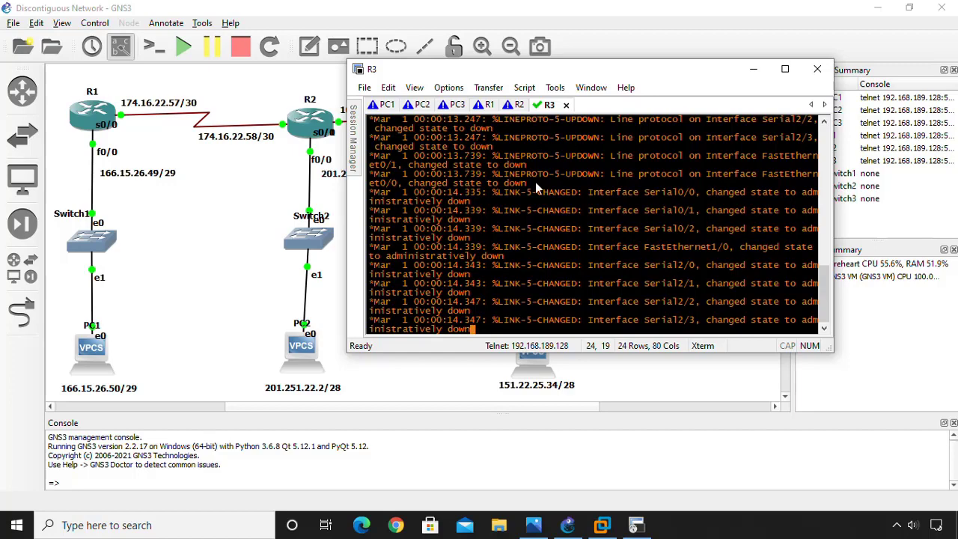
# Resize R3's console beside the topology, then switch to the PC1 session.
pyautogui.moveTo(684, 77); pyautogui.dragTo(756, 19)
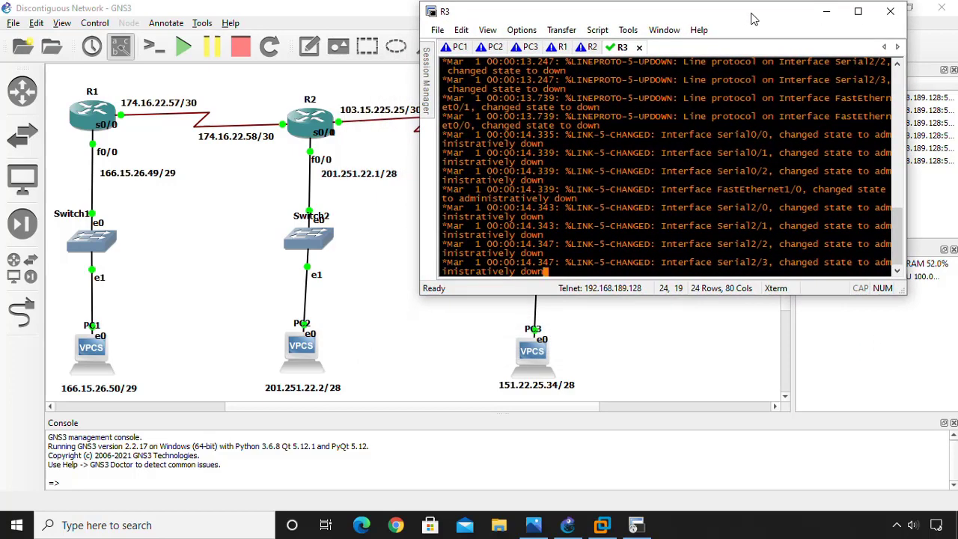
pyautogui.click(908, 298)
pyautogui.click(633, 526)
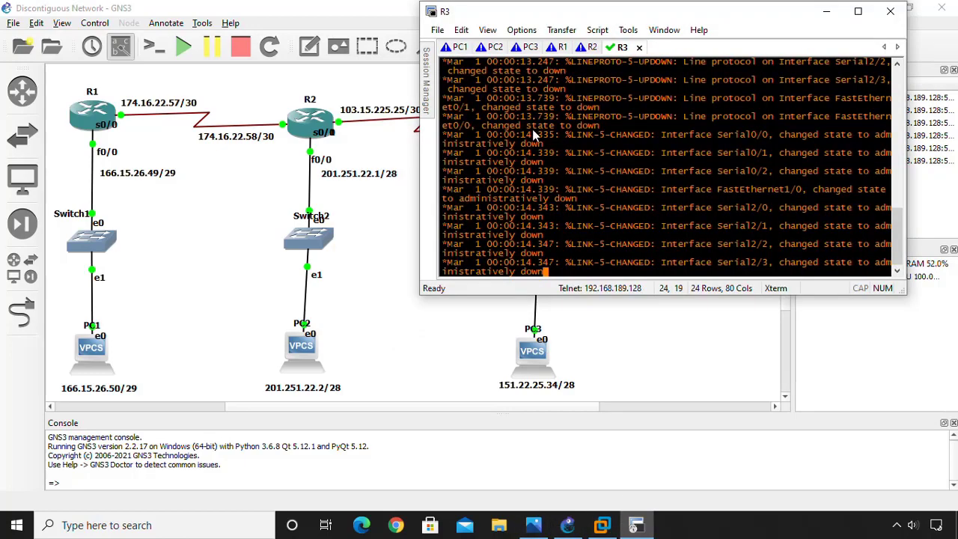
pyautogui.moveTo(904, 299); pyautogui.dragTo(953, 511)
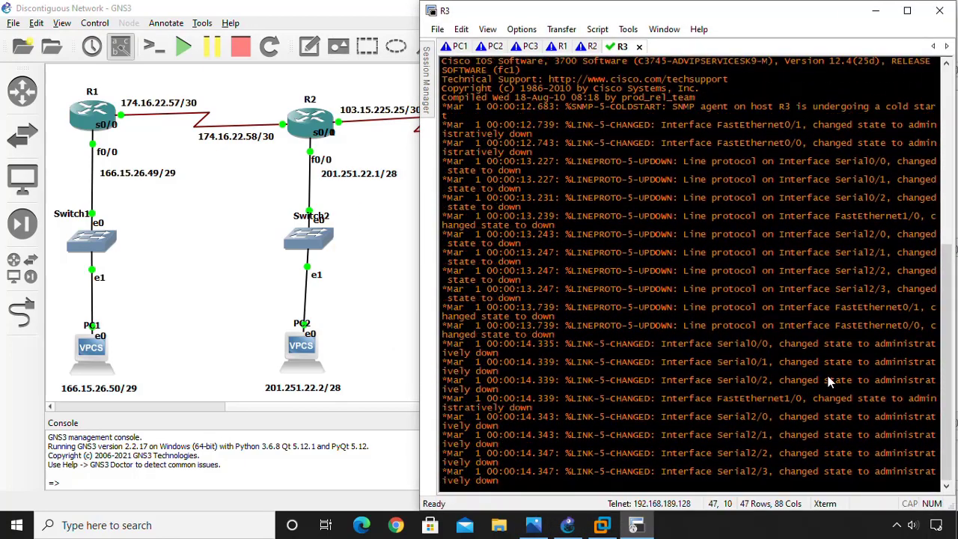
pyautogui.moveTo(416, 267); pyautogui.dragTo(617, 303)
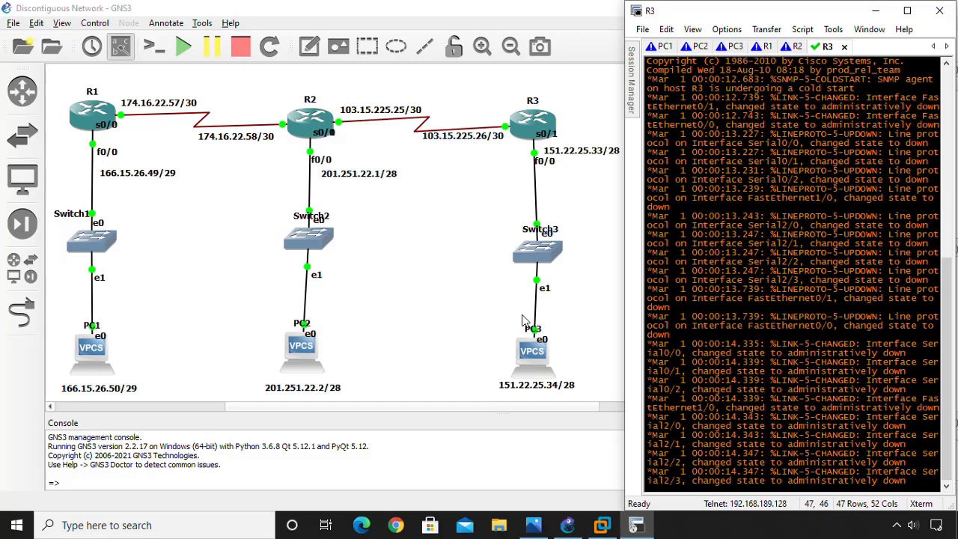
pyautogui.click(658, 46)
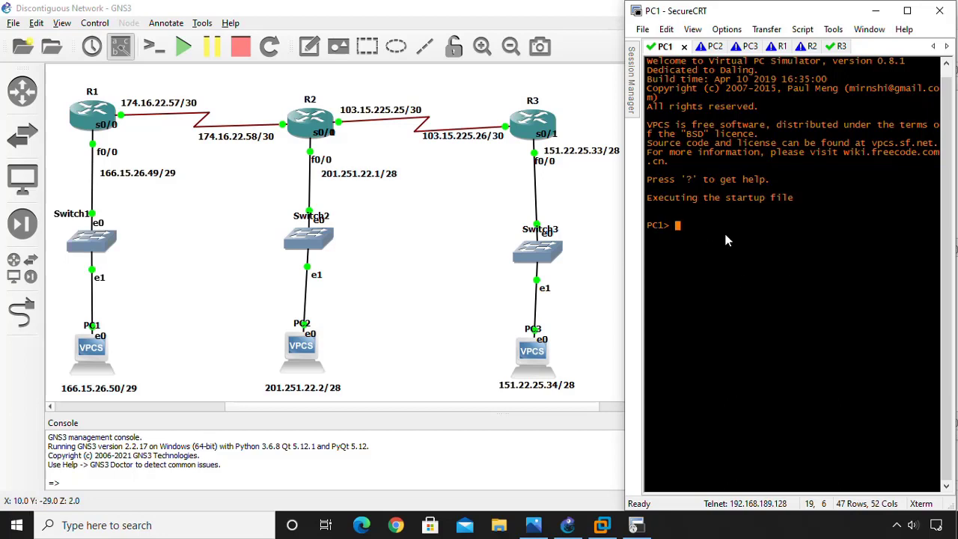
# Close the GNS3 device list to widen the topology and return to the R1 console.
pyautogui.click(22, 136)
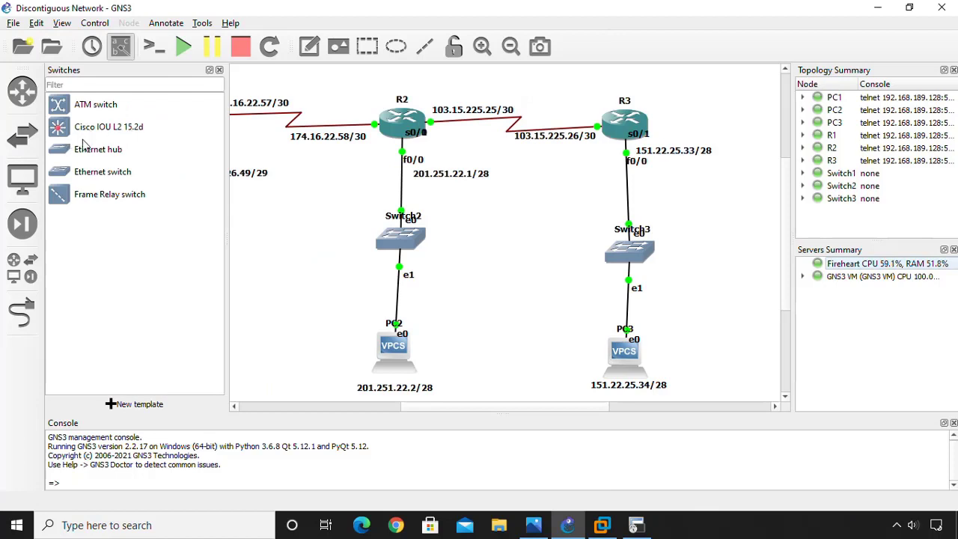
pyautogui.click(25, 146)
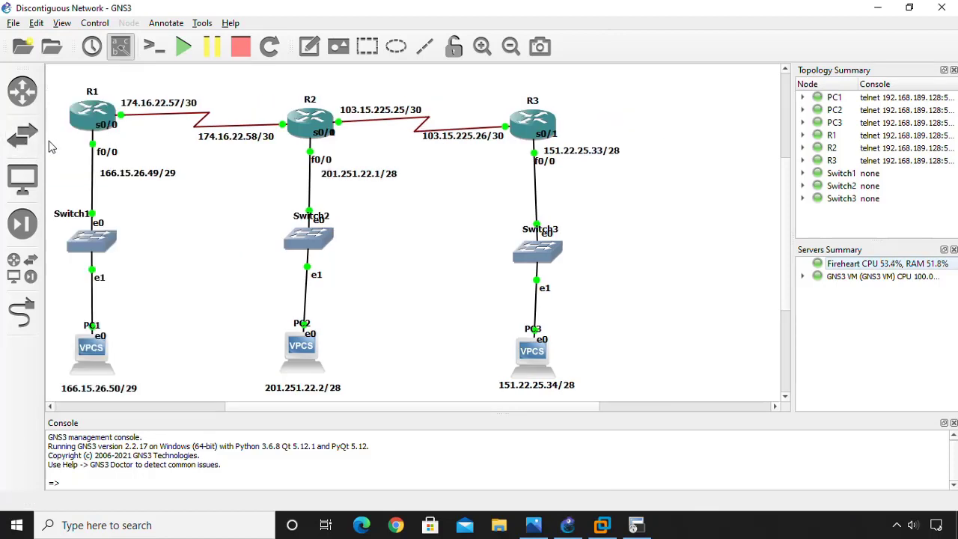
pyautogui.click(636, 526)
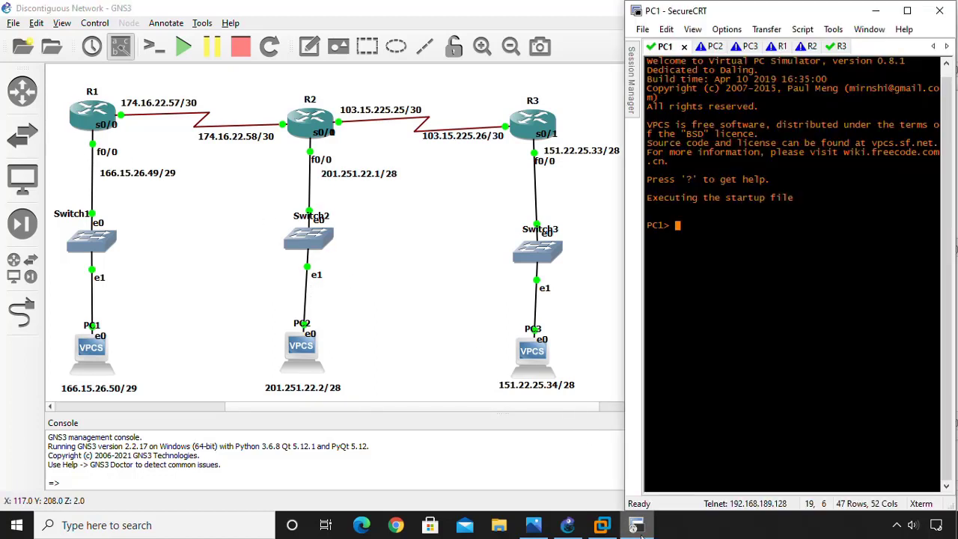
pyautogui.click(772, 48)
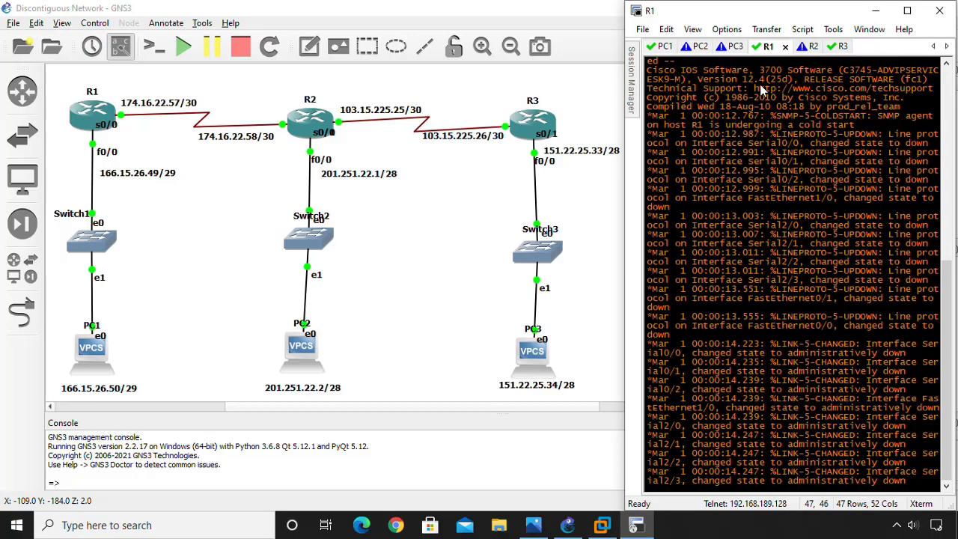
pyautogui.click(620, 133)
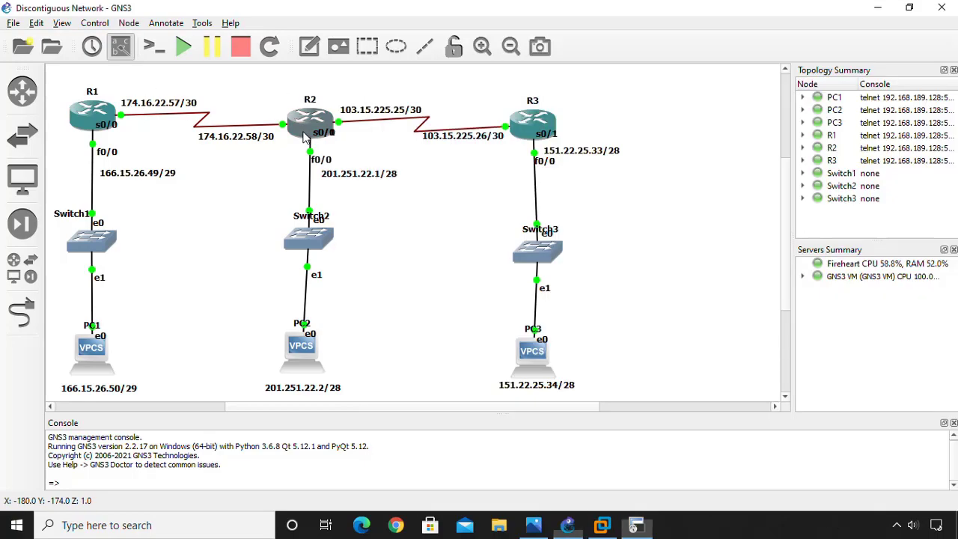
pyautogui.click(636, 525)
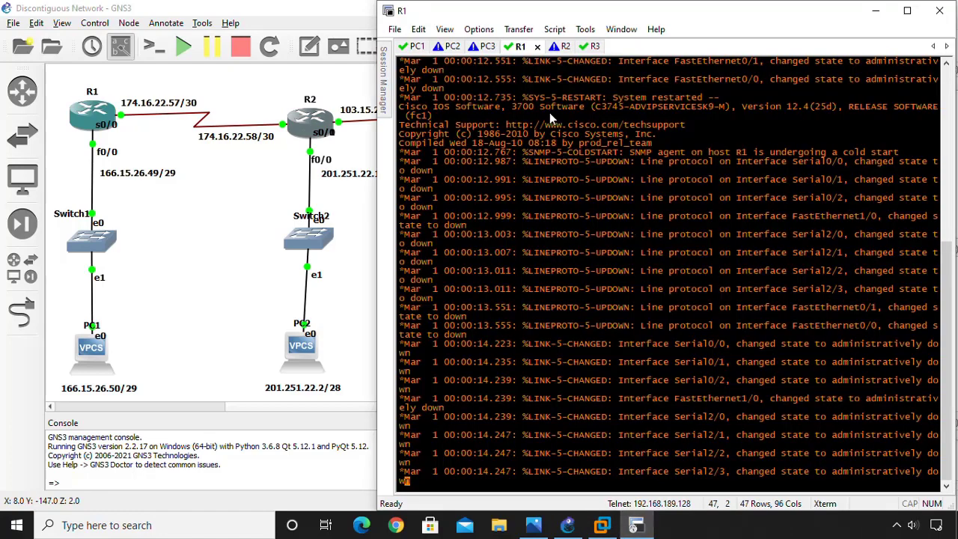
# Get fresh R3#, R2# and R1# prompts with Enter, then show the PC2 console.
pyautogui.click(561, 46)
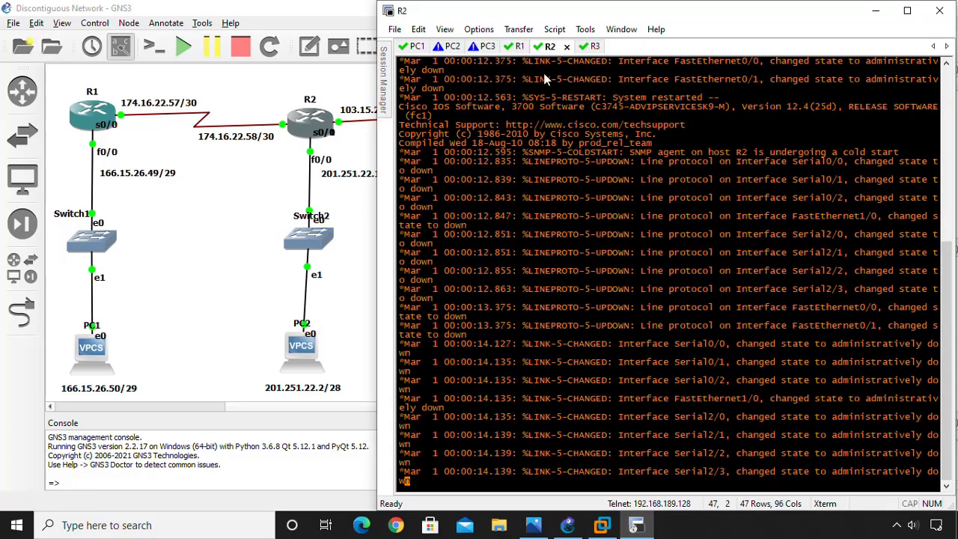
pyautogui.click(592, 48)
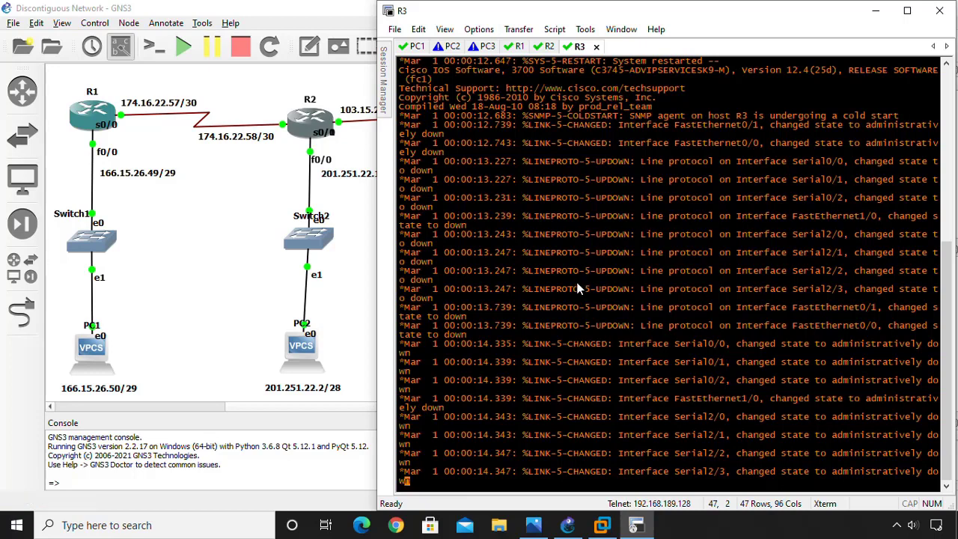
pyautogui.press('Return')
pyautogui.press('Return')
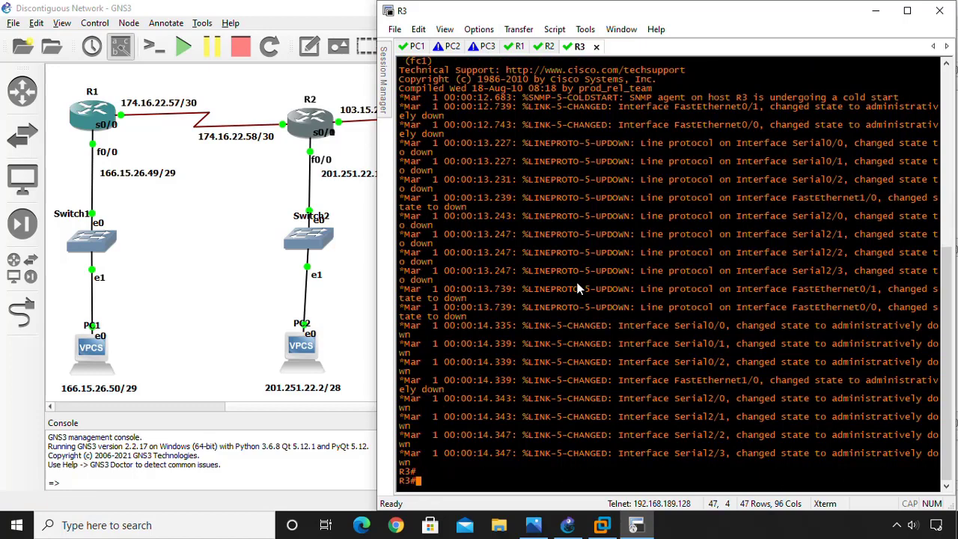
pyautogui.click(544, 46)
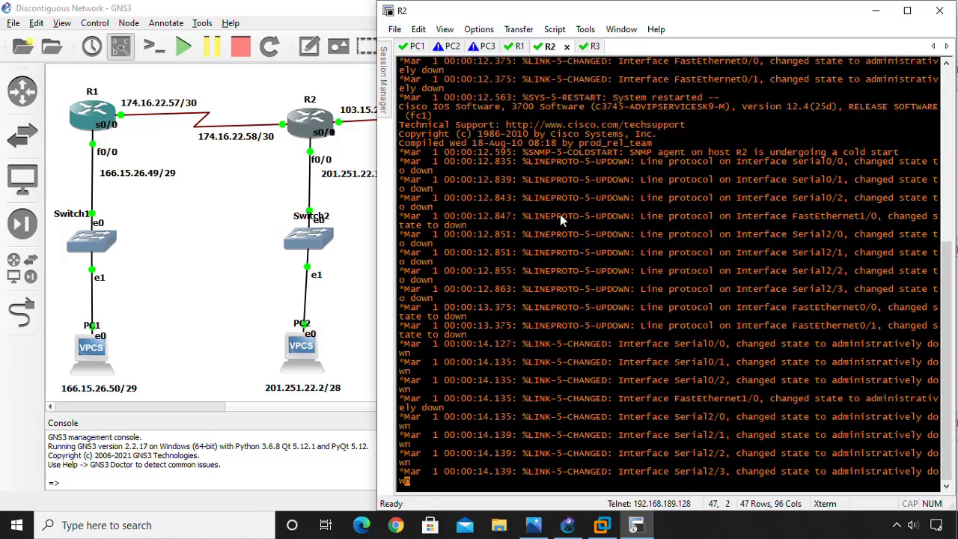
pyautogui.press('Return')
pyautogui.press('Return')
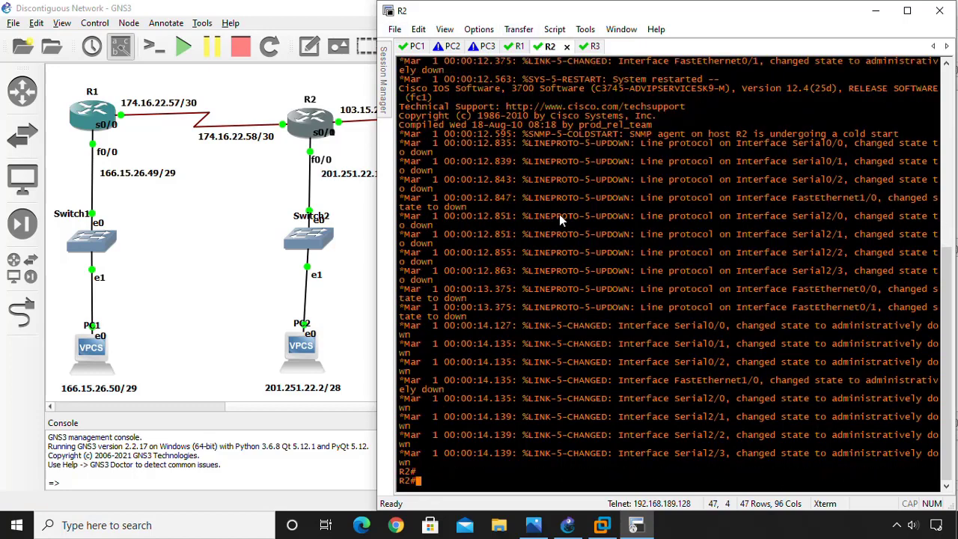
pyautogui.click(520, 46)
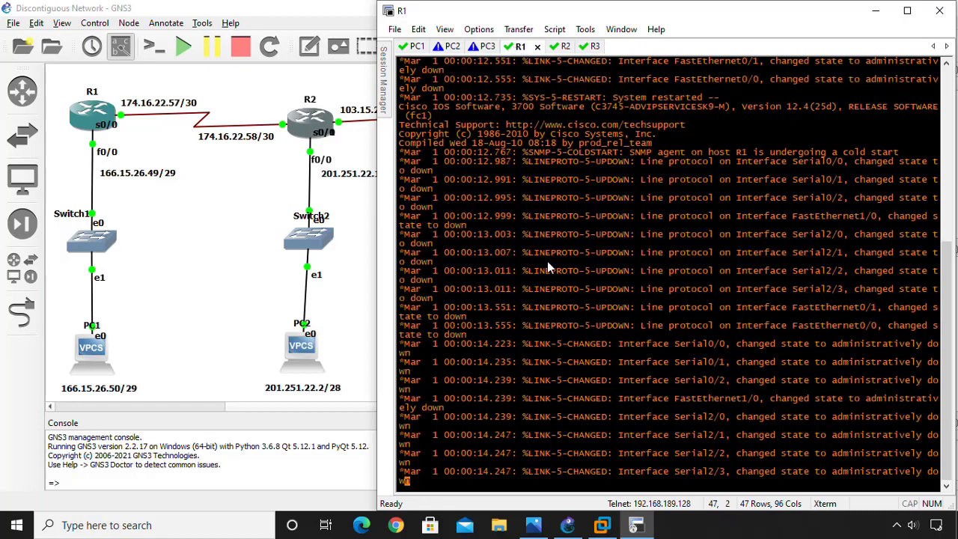
pyautogui.press('Return')
pyautogui.press('Return')
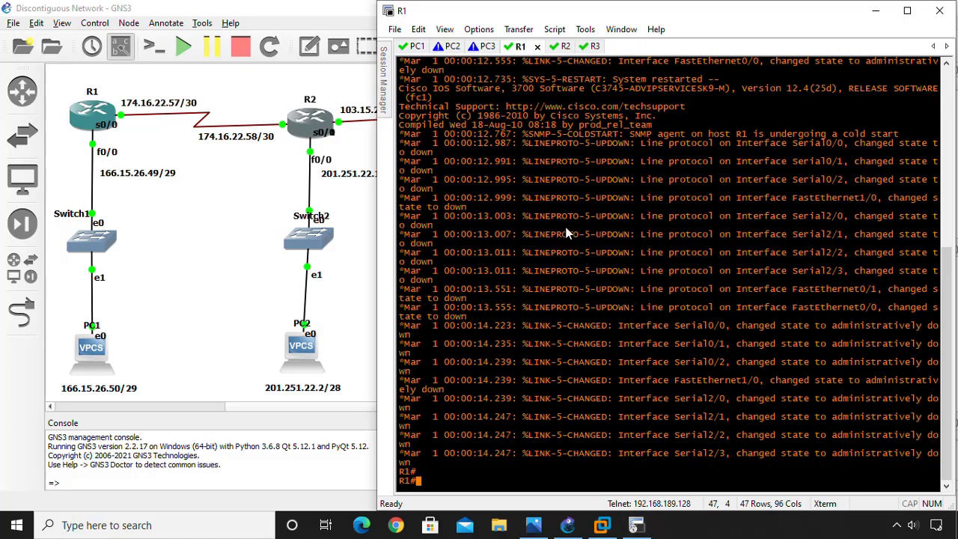
pyautogui.click(451, 49)
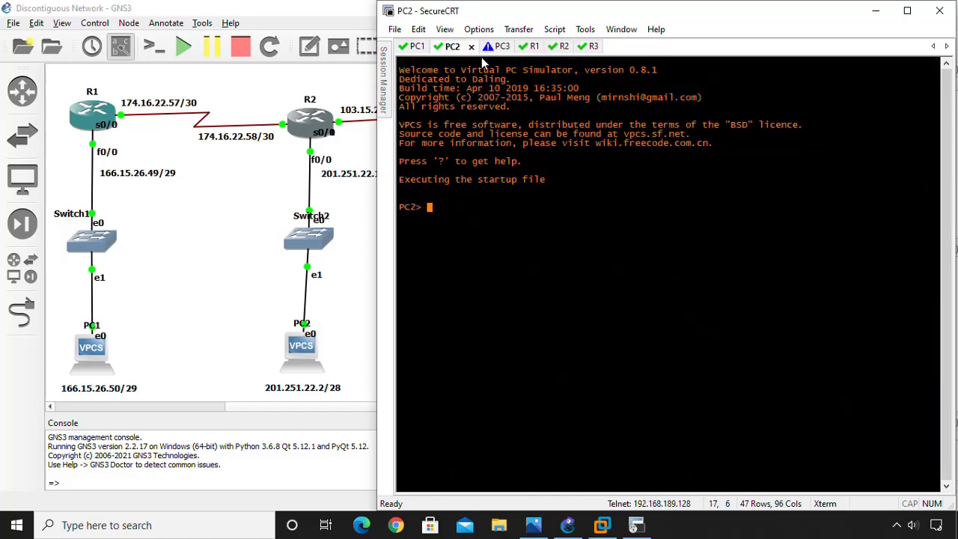
# View PC3's console, then close SecureCRT and disconnect from all sessions.
pyautogui.click(492, 47)
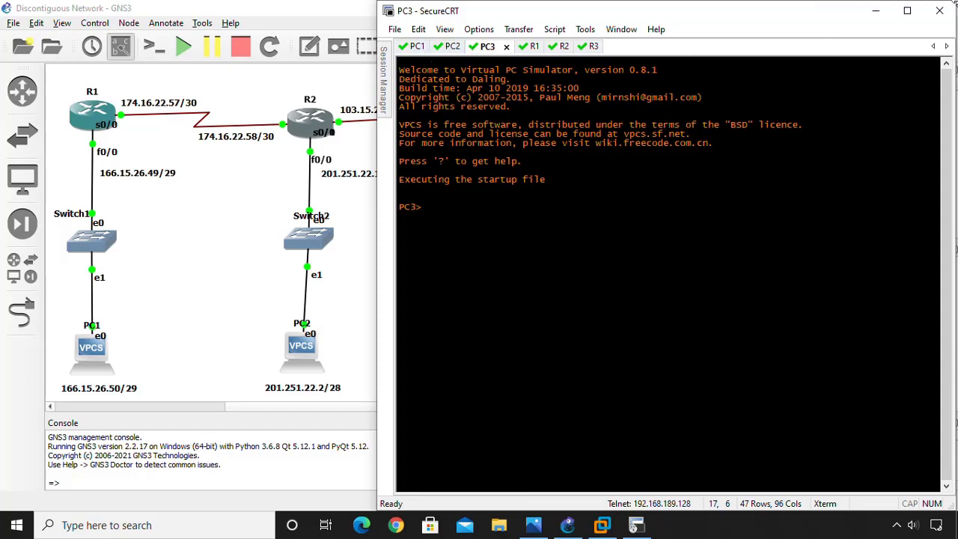
pyautogui.click(939, 10)
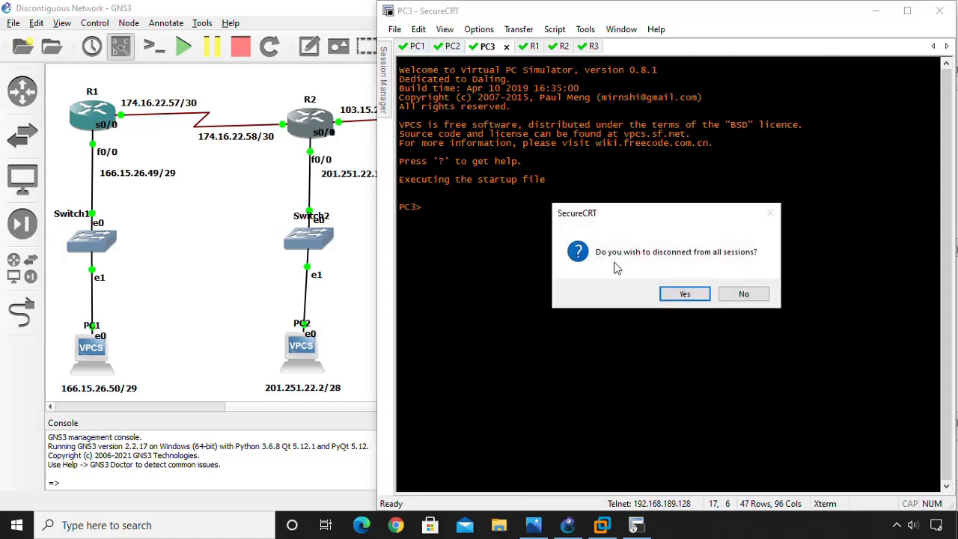
pyautogui.click(684, 293)
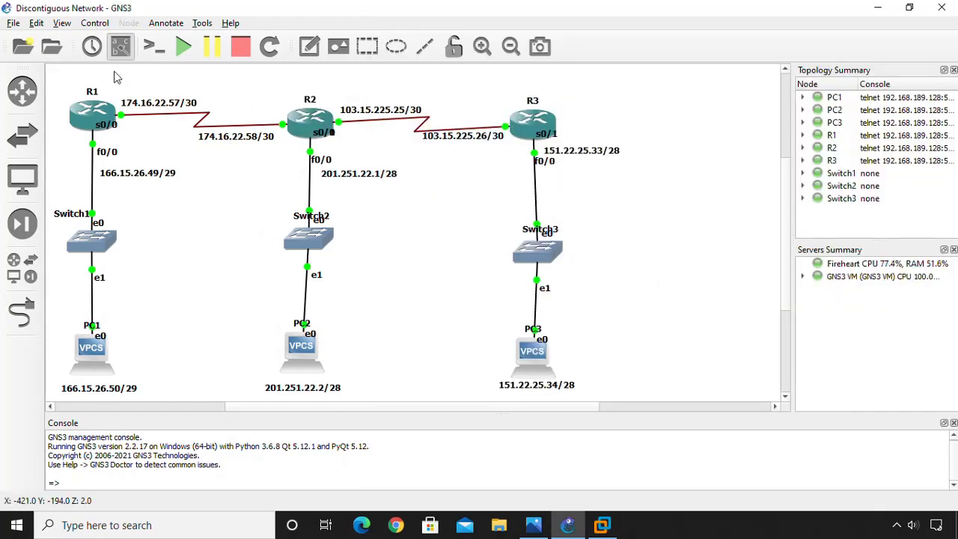
pyautogui.moveTo(65, 88); pyautogui.dragTo(648, 402)
pyautogui.click(650, 371)
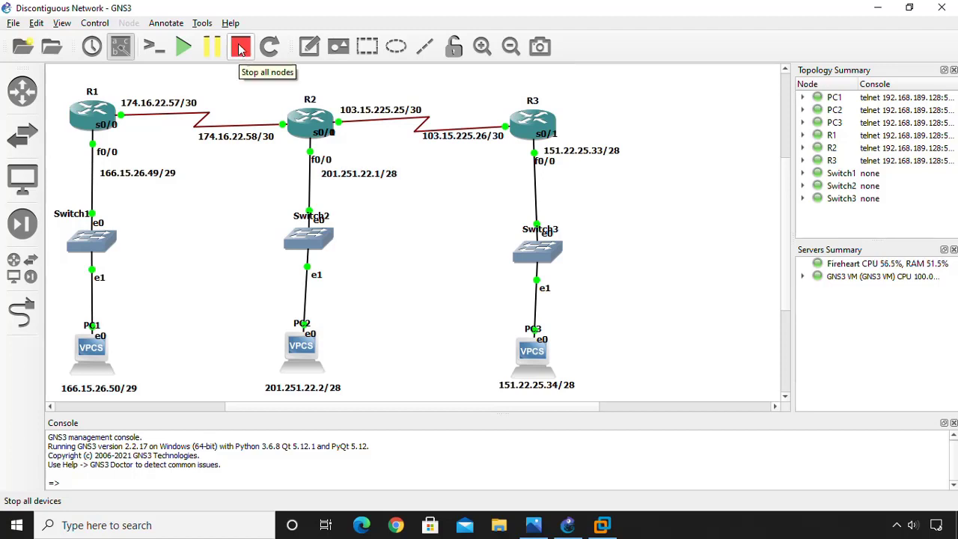
# Inspect the context menus of routers R1 and R2 without running any command.
pyautogui.rightClick(94, 117)
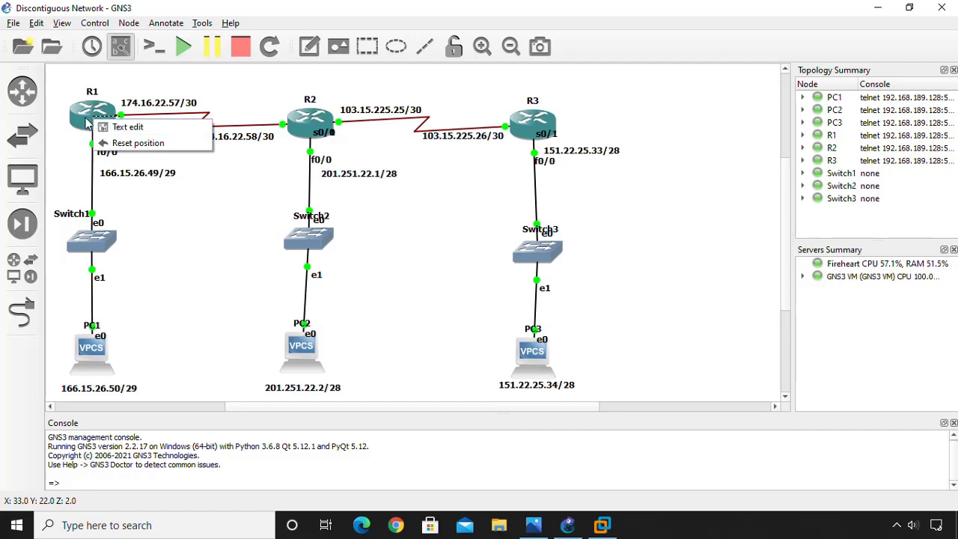
pyautogui.rightClick(84, 119)
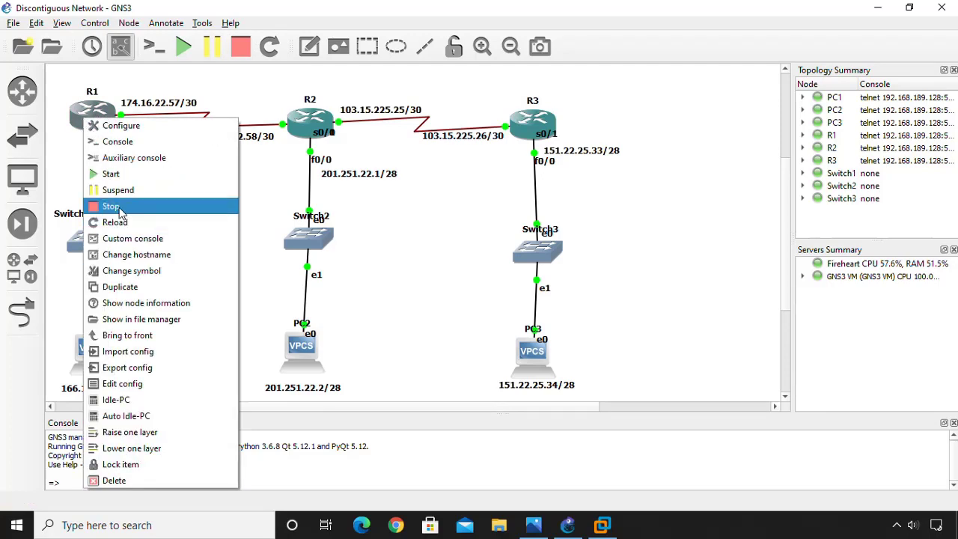
pyautogui.rightClick(299, 129)
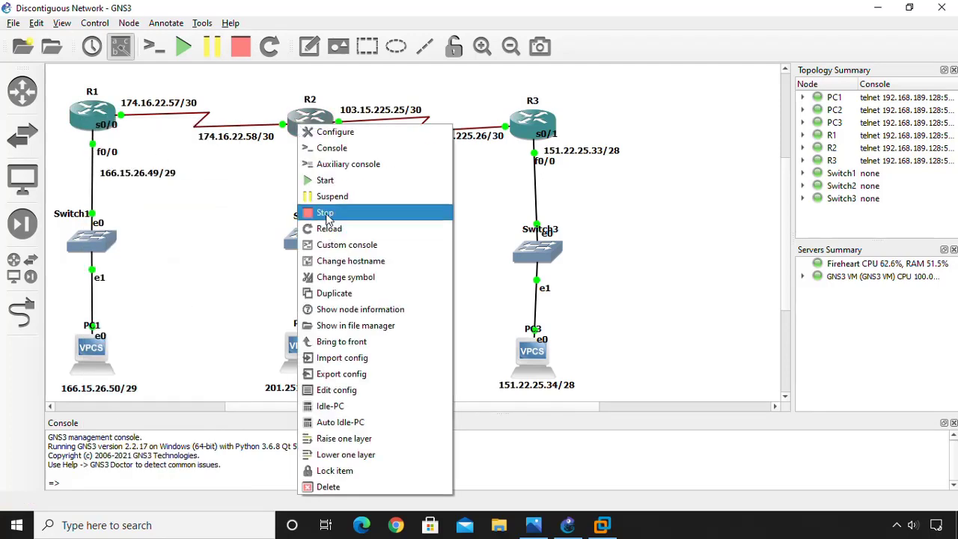
pyautogui.click(356, 110)
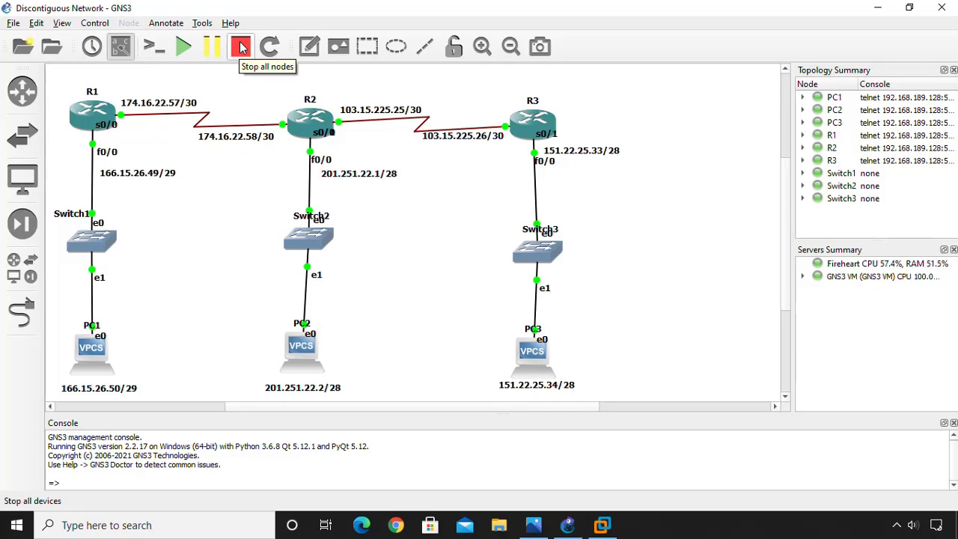
# Stop all nodes with confirmation and reopen Discontiguous Network.png in Photos.
pyautogui.click(240, 47)
pyautogui.click(479, 282)
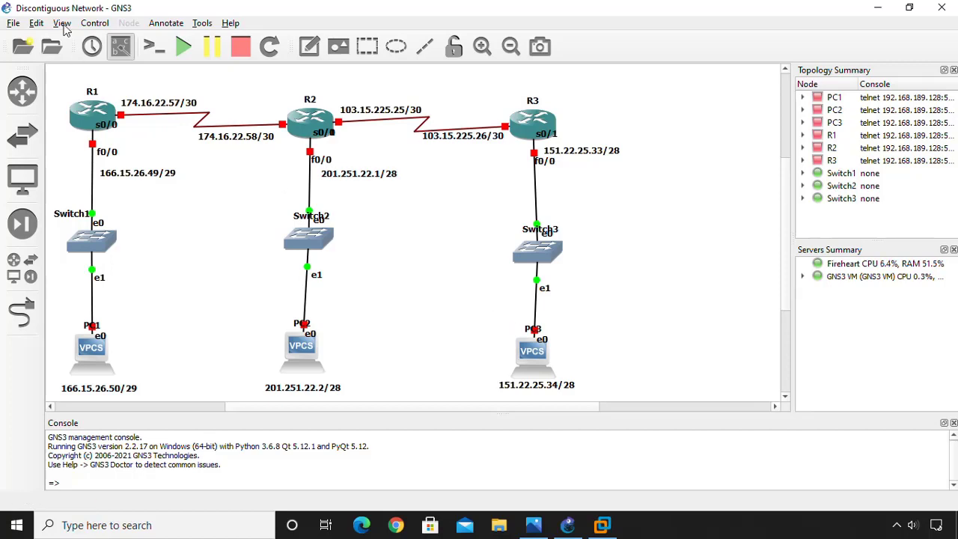
pyautogui.click(533, 525)
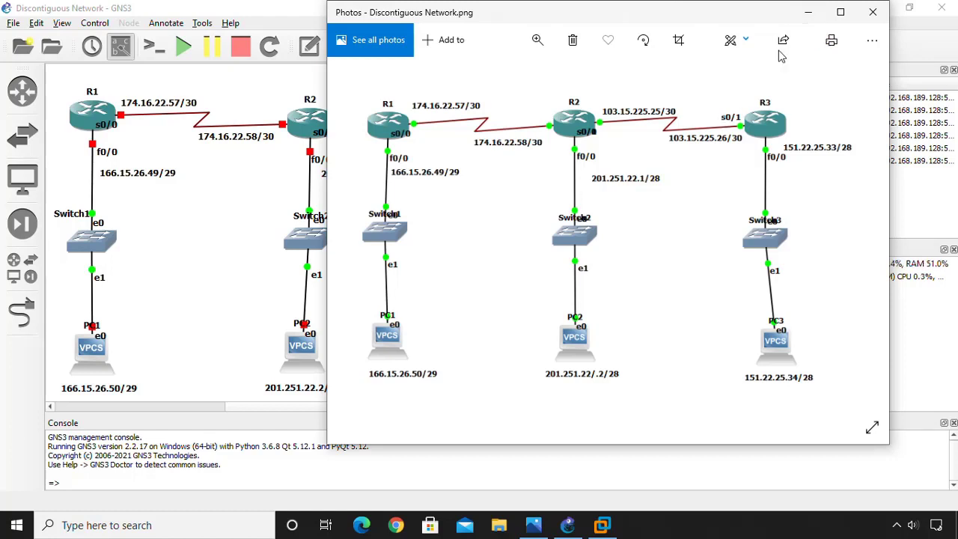
# Minimize Discontiguous Network.png after comparing it with the stopped topology.
pyautogui.click(809, 12)
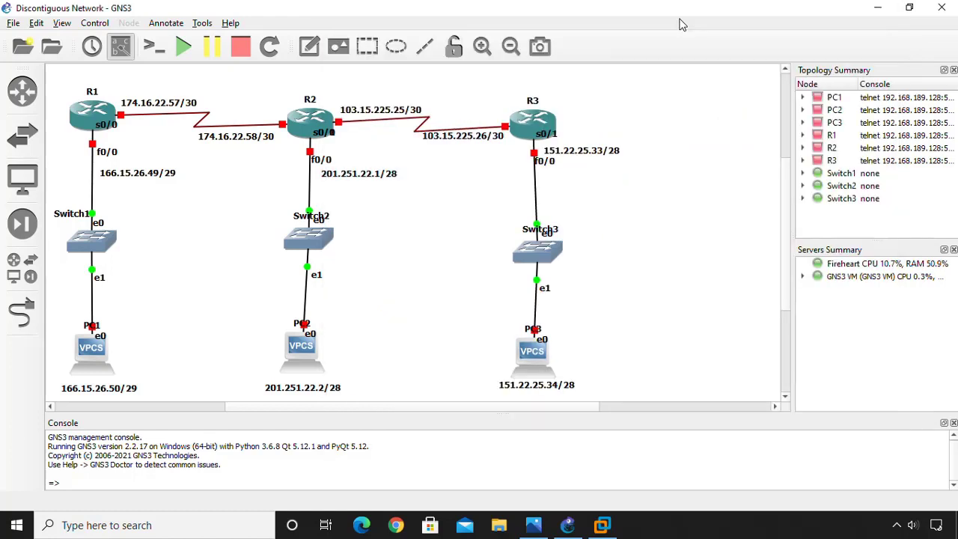